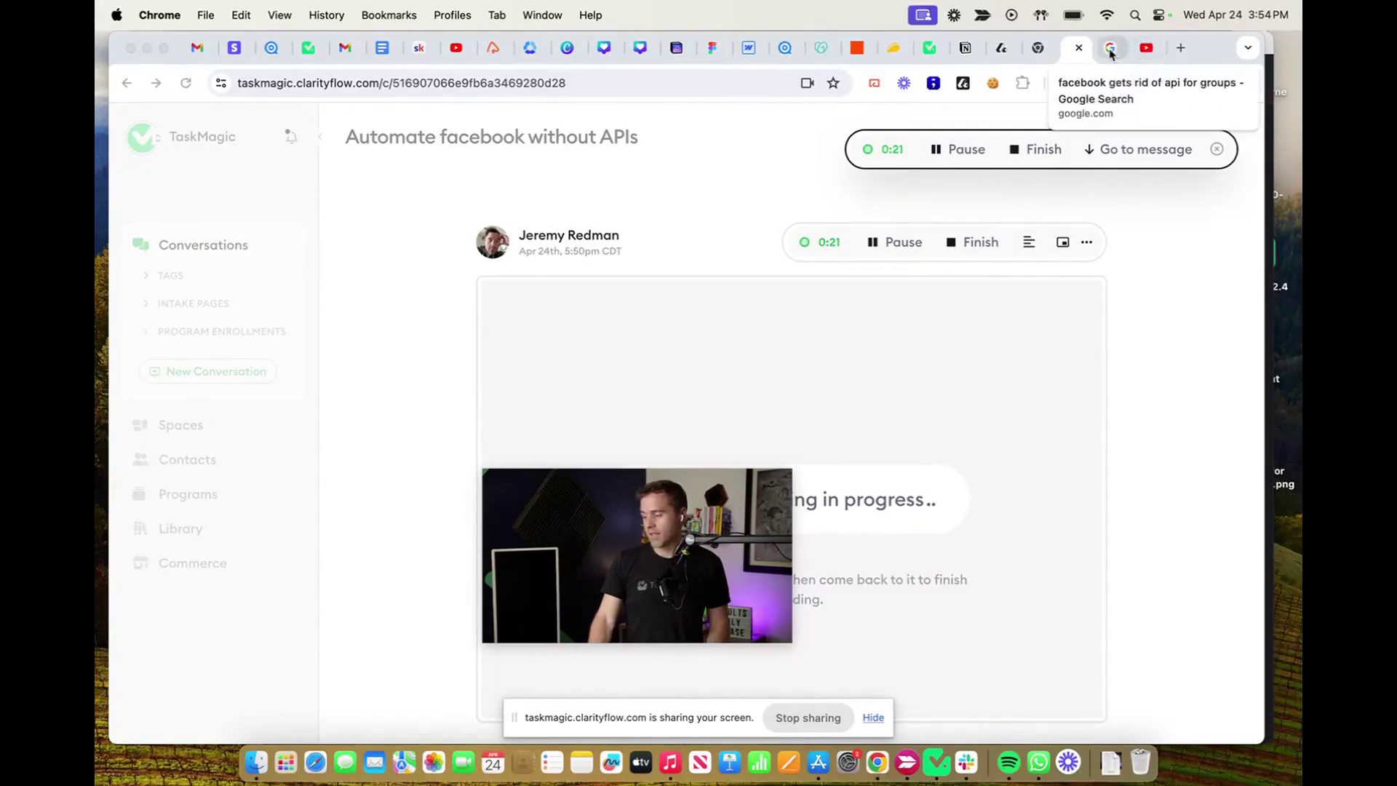
# Review the search results on Facebook removing its Groups API and open the TechCrunch article about Meta cutting off third-party access.
pyautogui.click(1110, 48)
pyautogui.scroll(-2, 815, 319)
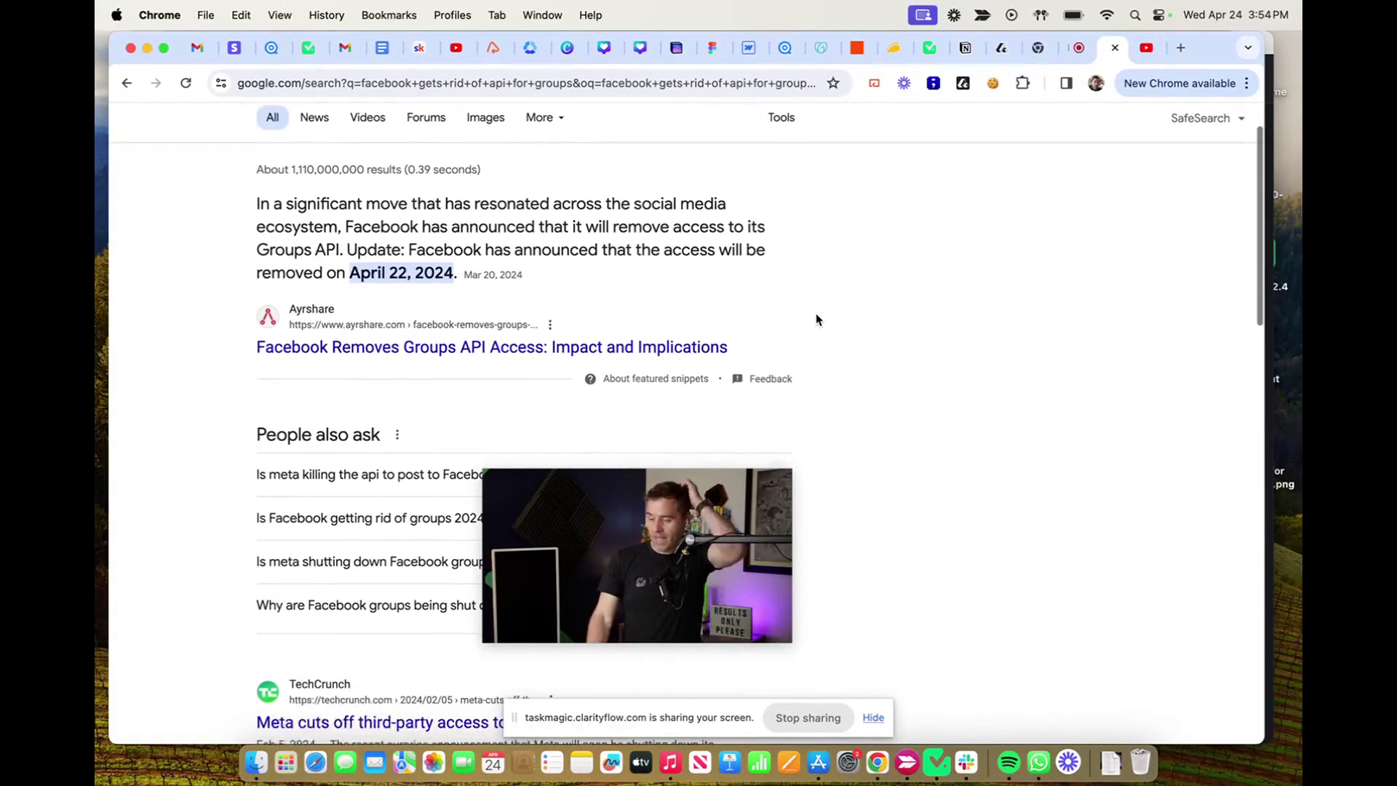
pyautogui.moveTo(596, 574); pyautogui.dragTo(959, 430)
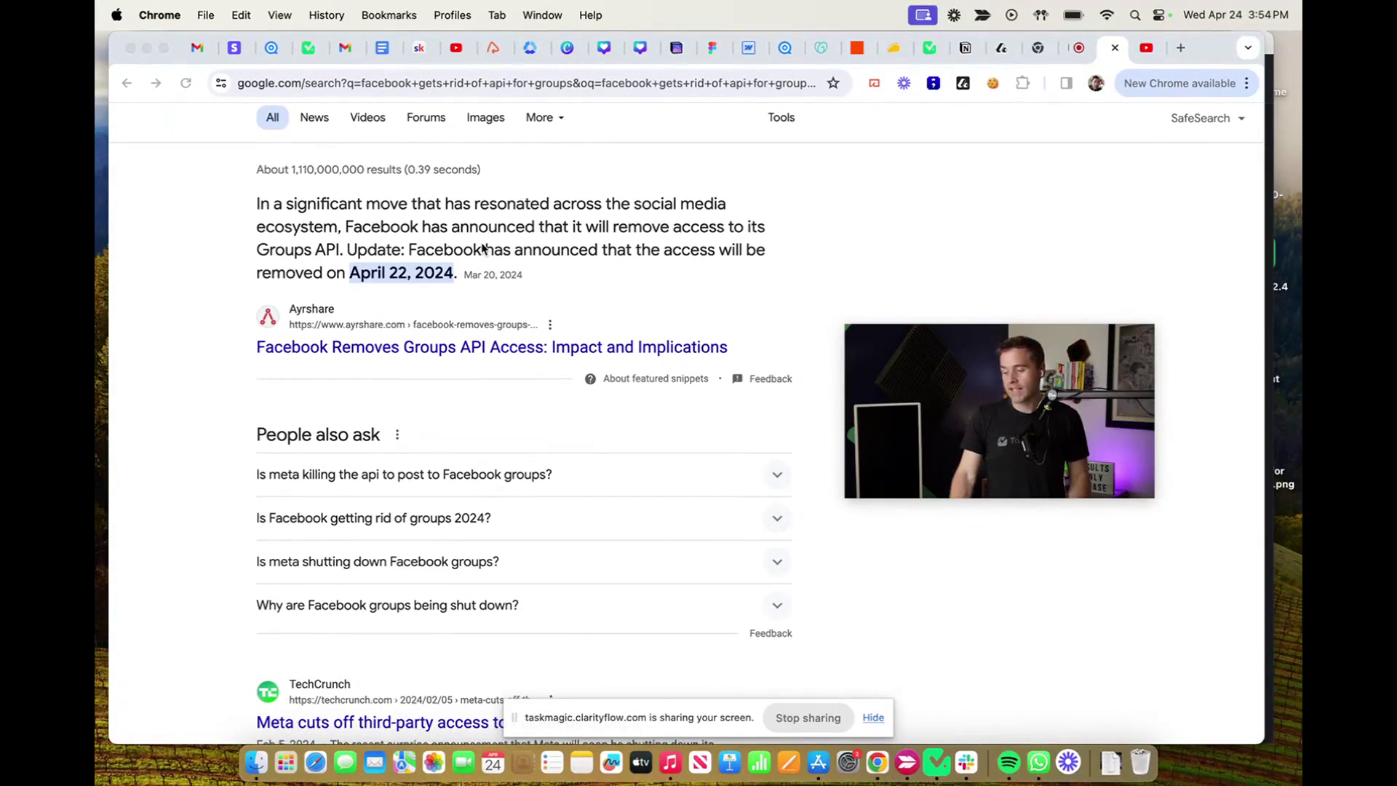
pyautogui.scroll(-5, 482, 247)
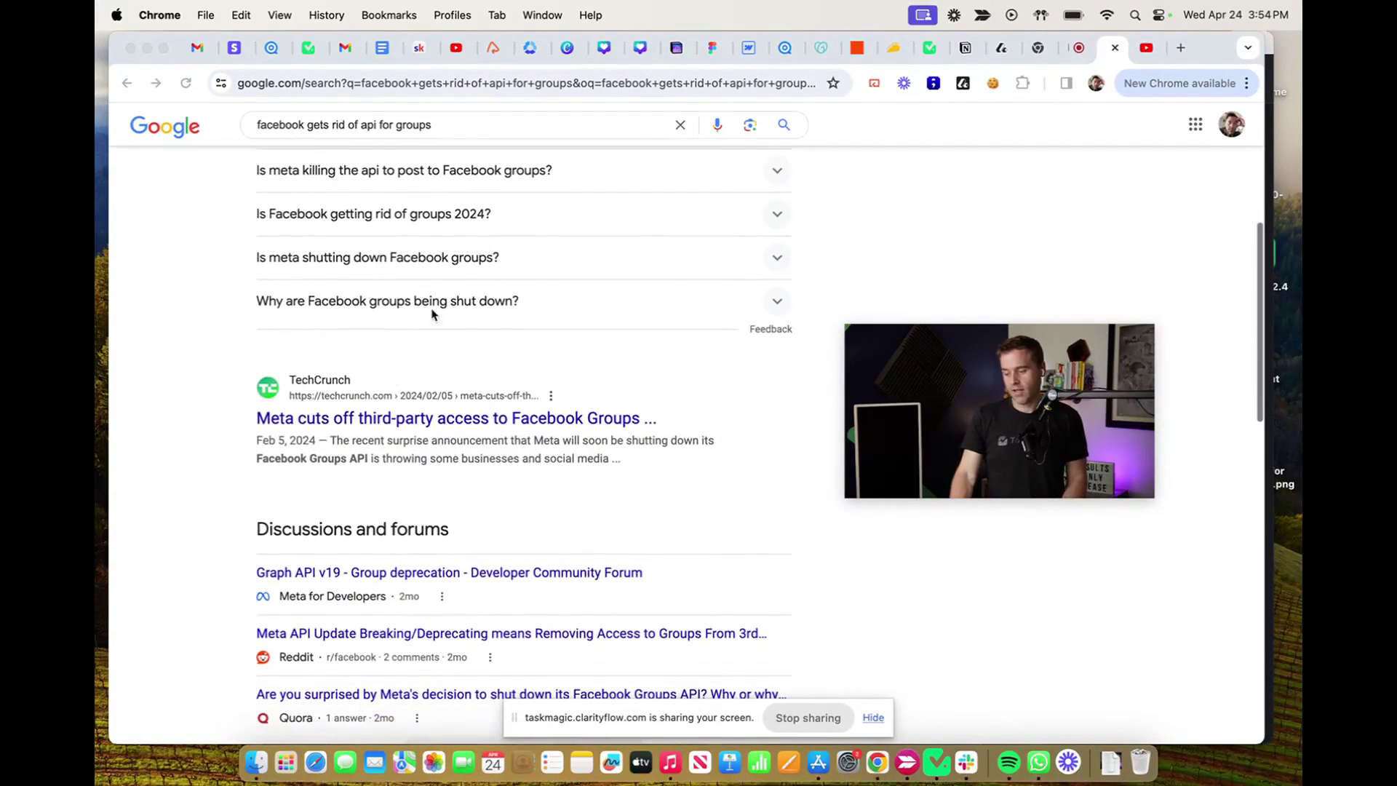
pyautogui.click(324, 424)
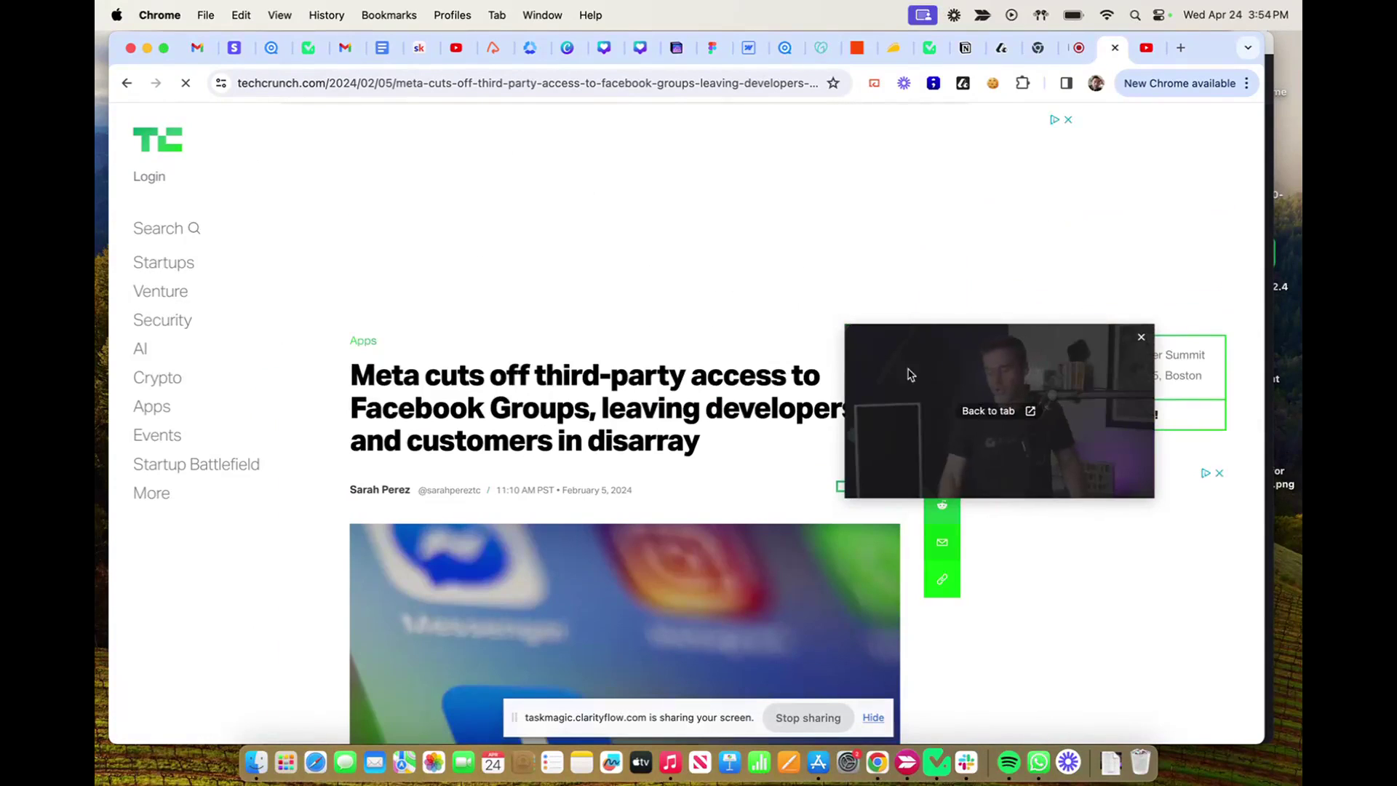
pyautogui.moveTo(908, 375); pyautogui.dragTo(946, 191)
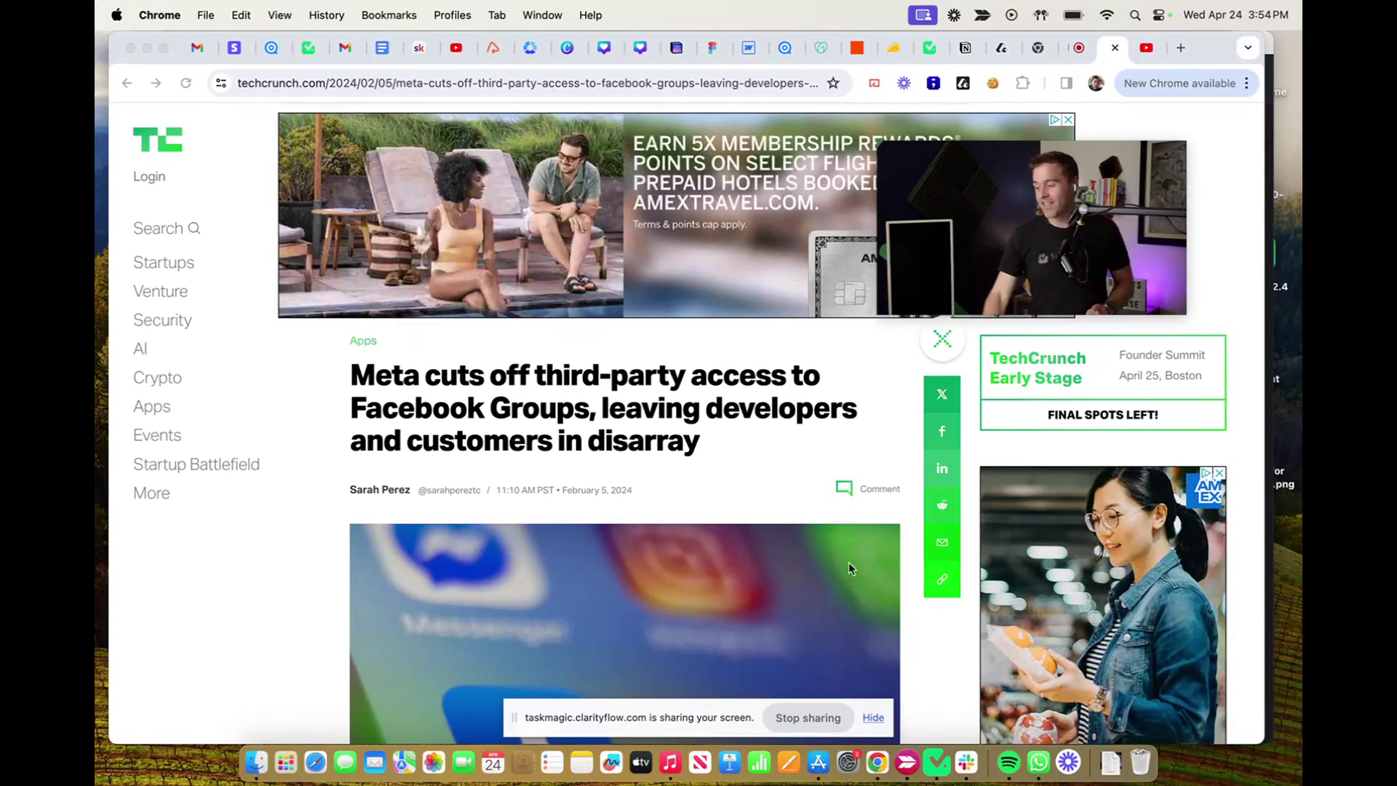
pyautogui.click(904, 315)
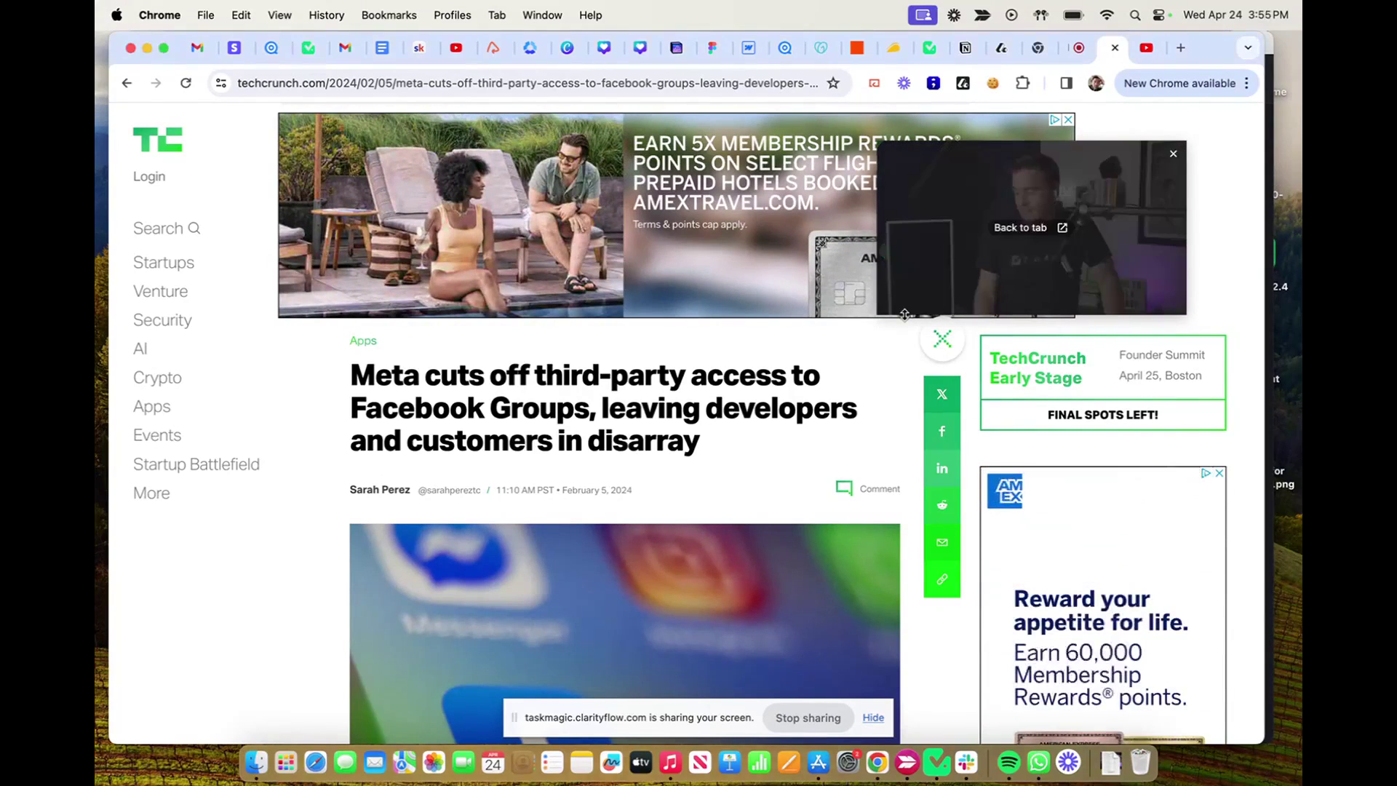
pyautogui.moveTo(904, 314); pyautogui.dragTo(545, 686)
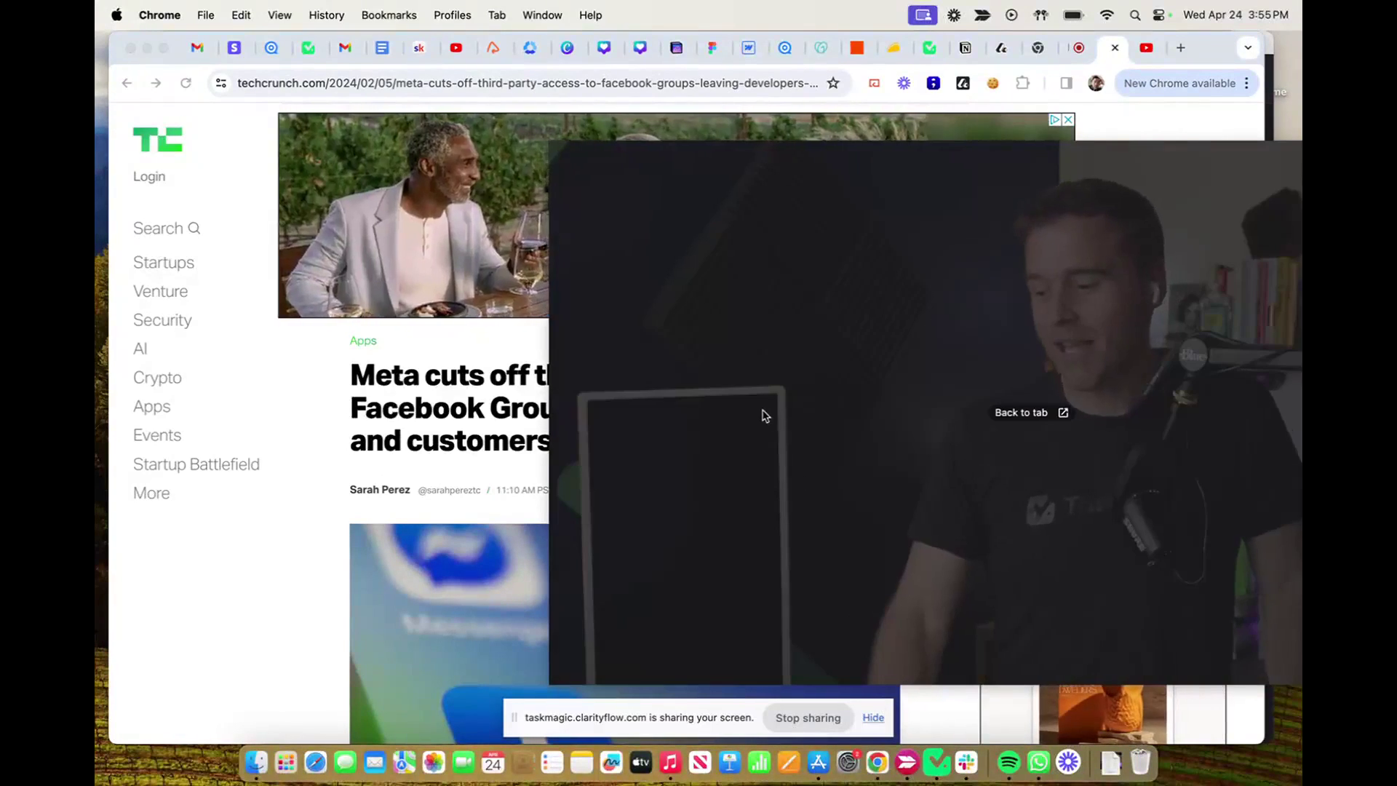
pyautogui.moveTo(764, 412); pyautogui.dragTo(451, 409)
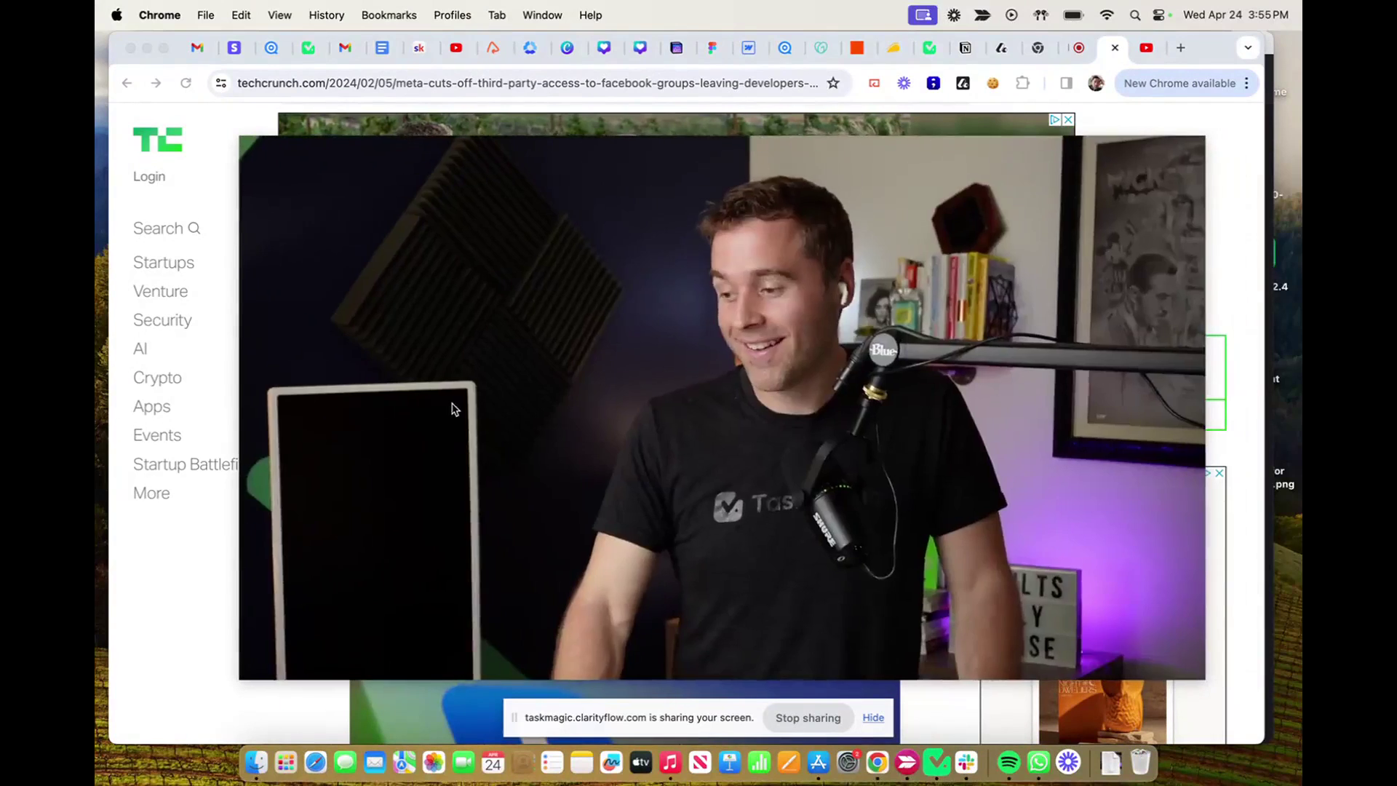
# Show the YouTube video "Facebook BROKE livestreaming to Groups & Removed All Apps" with the floating camera preview shrunk and moved aside.
pyautogui.click(1146, 48)
pyautogui.moveTo(284, 177)
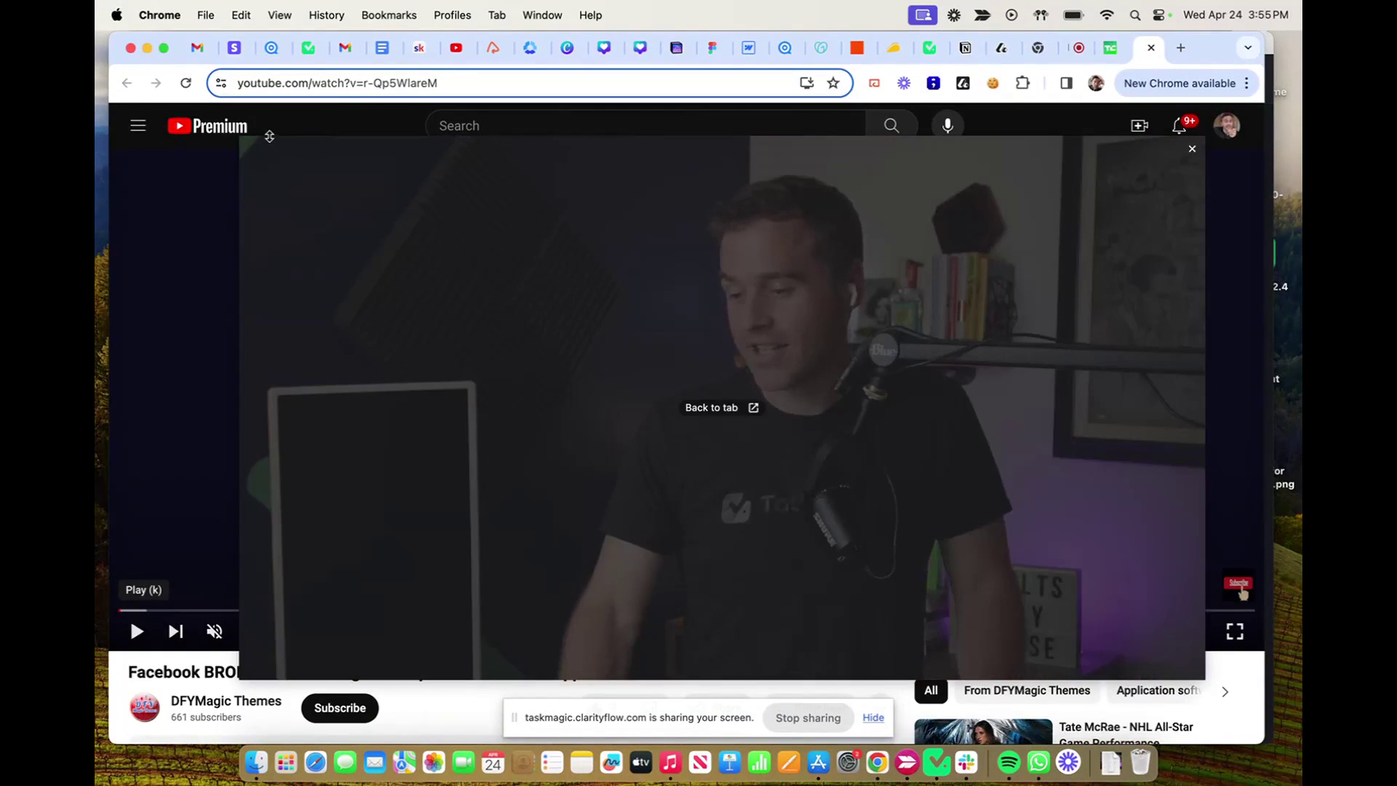
pyautogui.moveTo(269, 136); pyautogui.dragTo(470, 395)
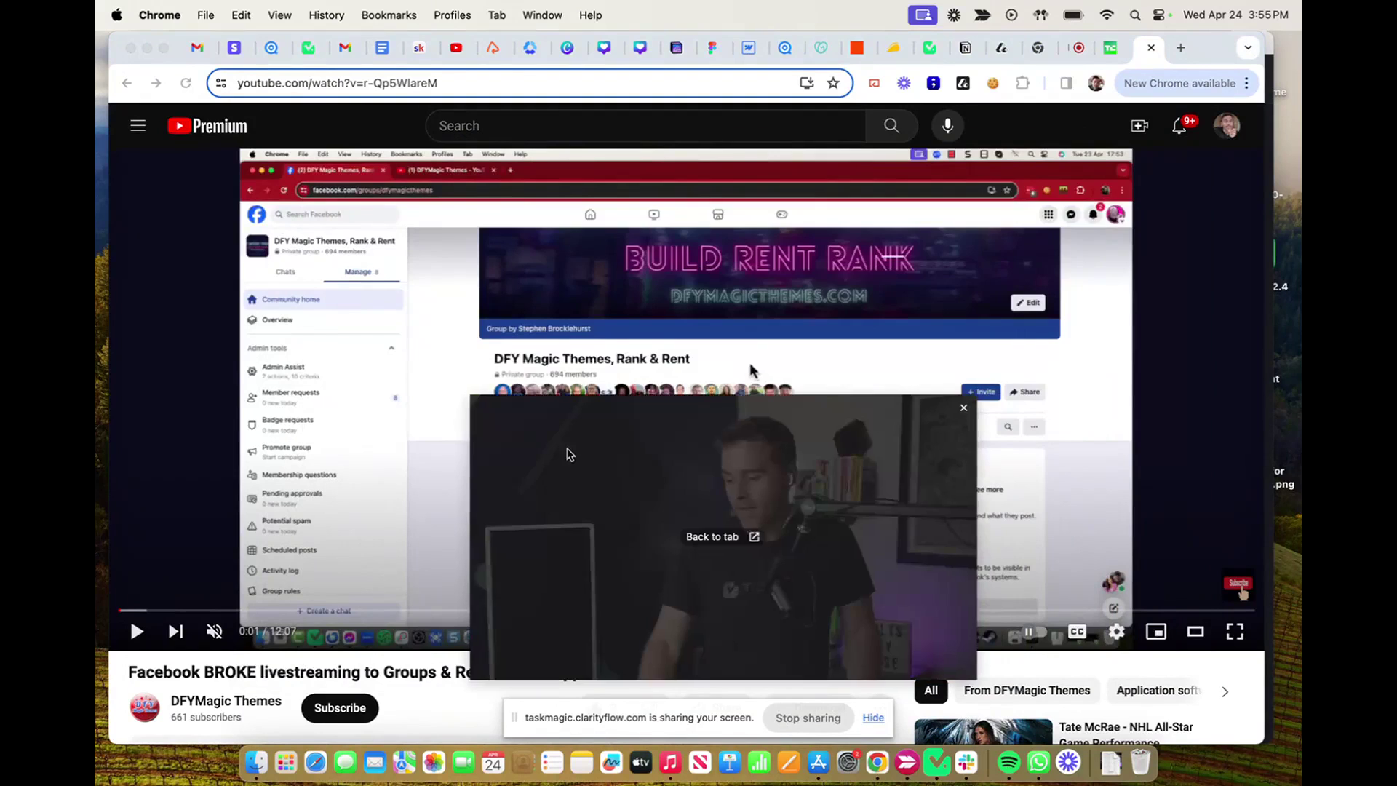
pyautogui.moveTo(570, 455); pyautogui.dragTo(844, 183)
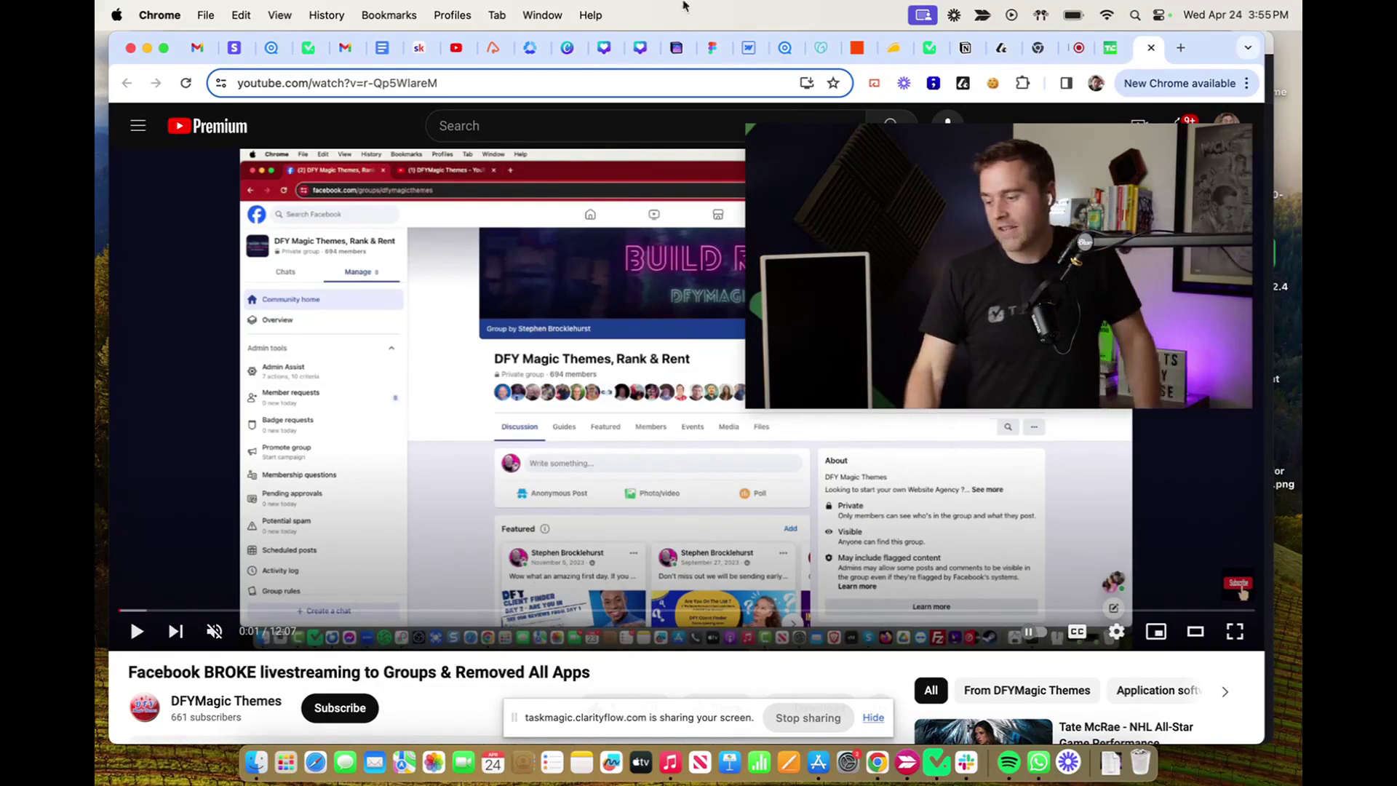
pyautogui.moveTo(882, 135)
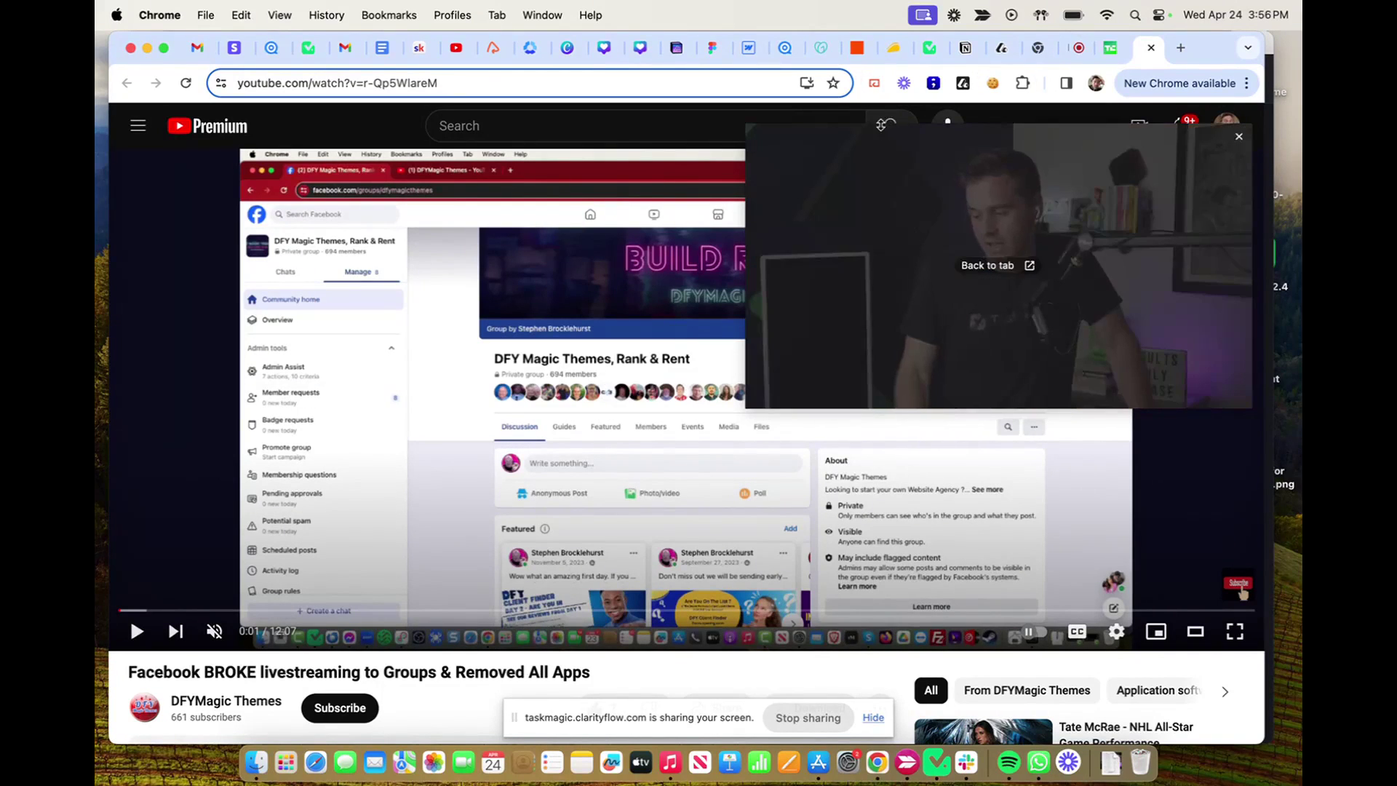
pyautogui.moveTo(837, 160); pyautogui.dragTo(749, 226)
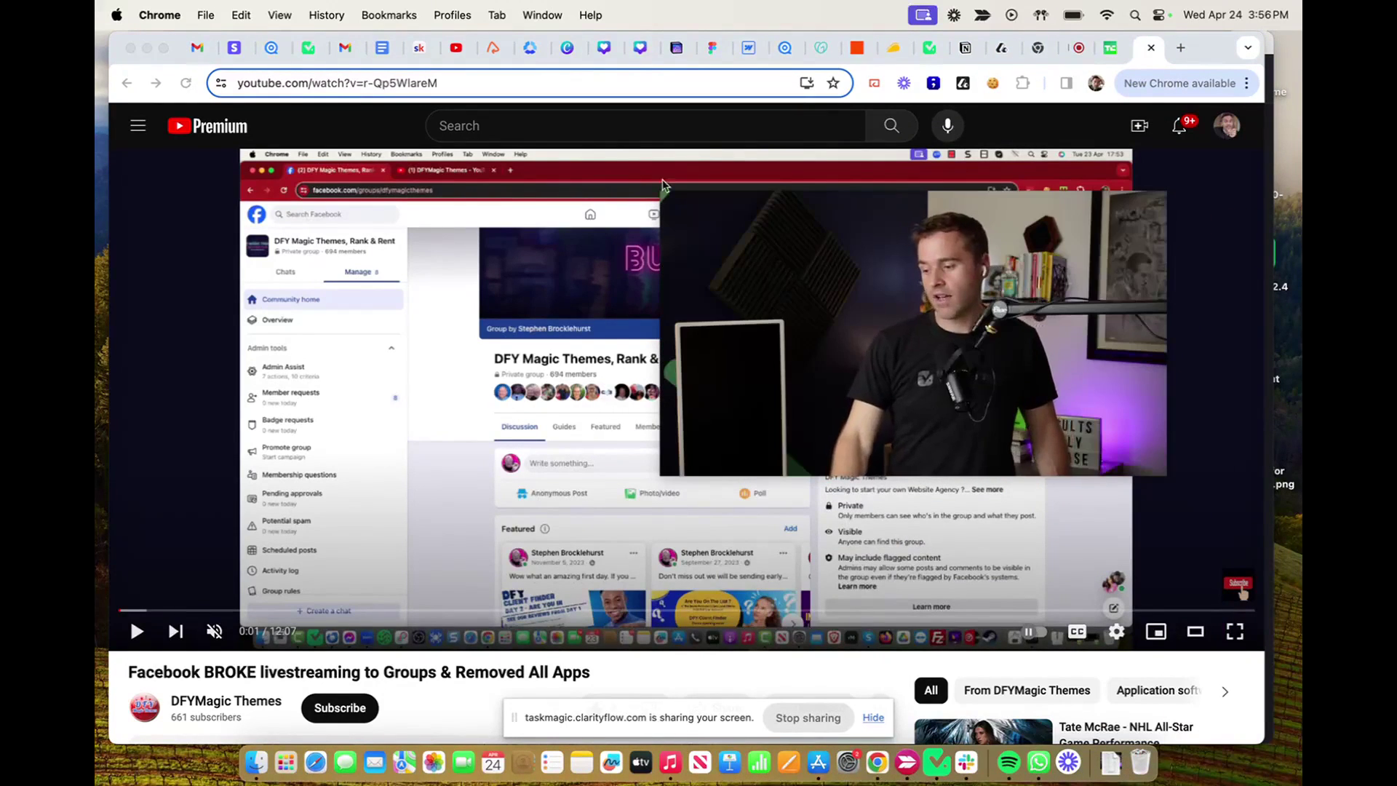
pyautogui.moveTo(673, 198)
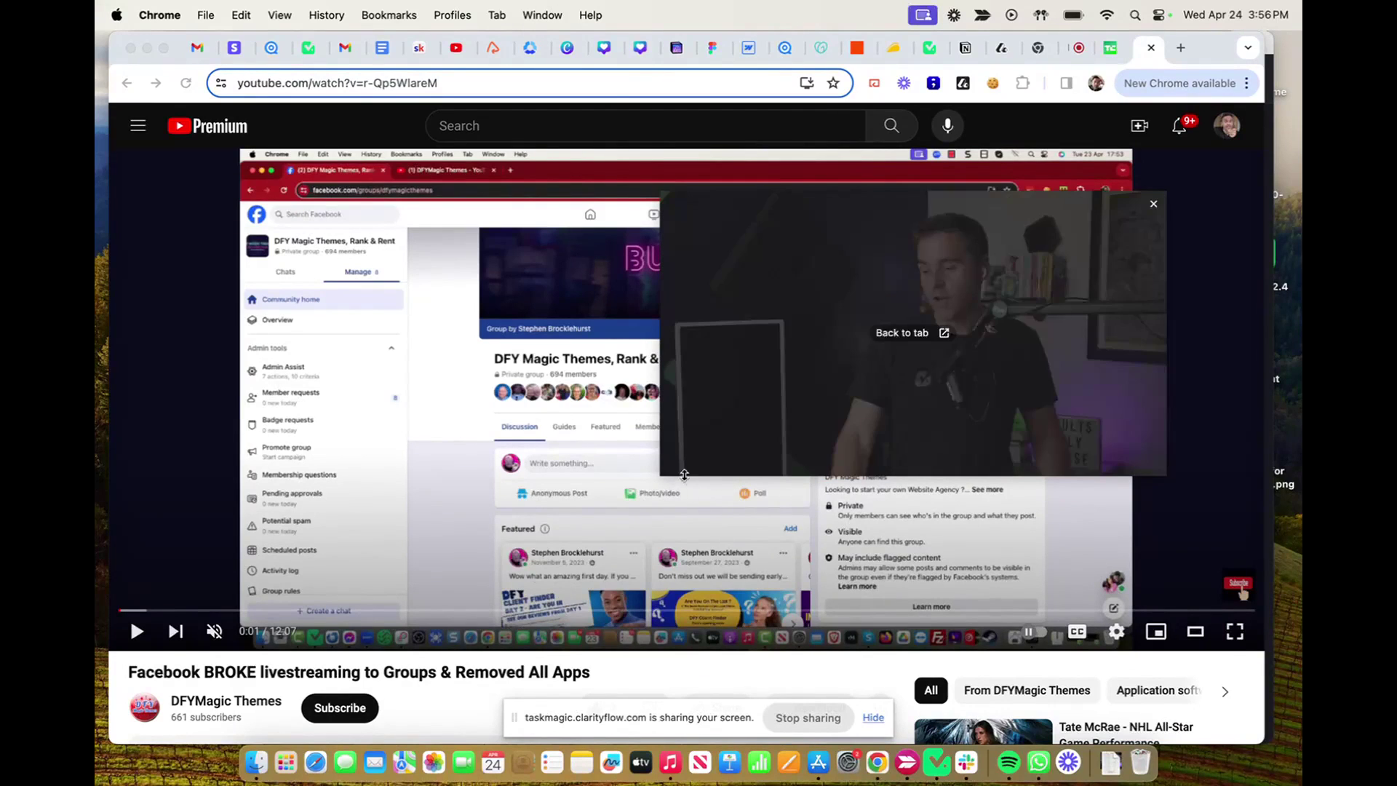
pyautogui.moveTo(684, 475); pyautogui.dragTo(665, 626)
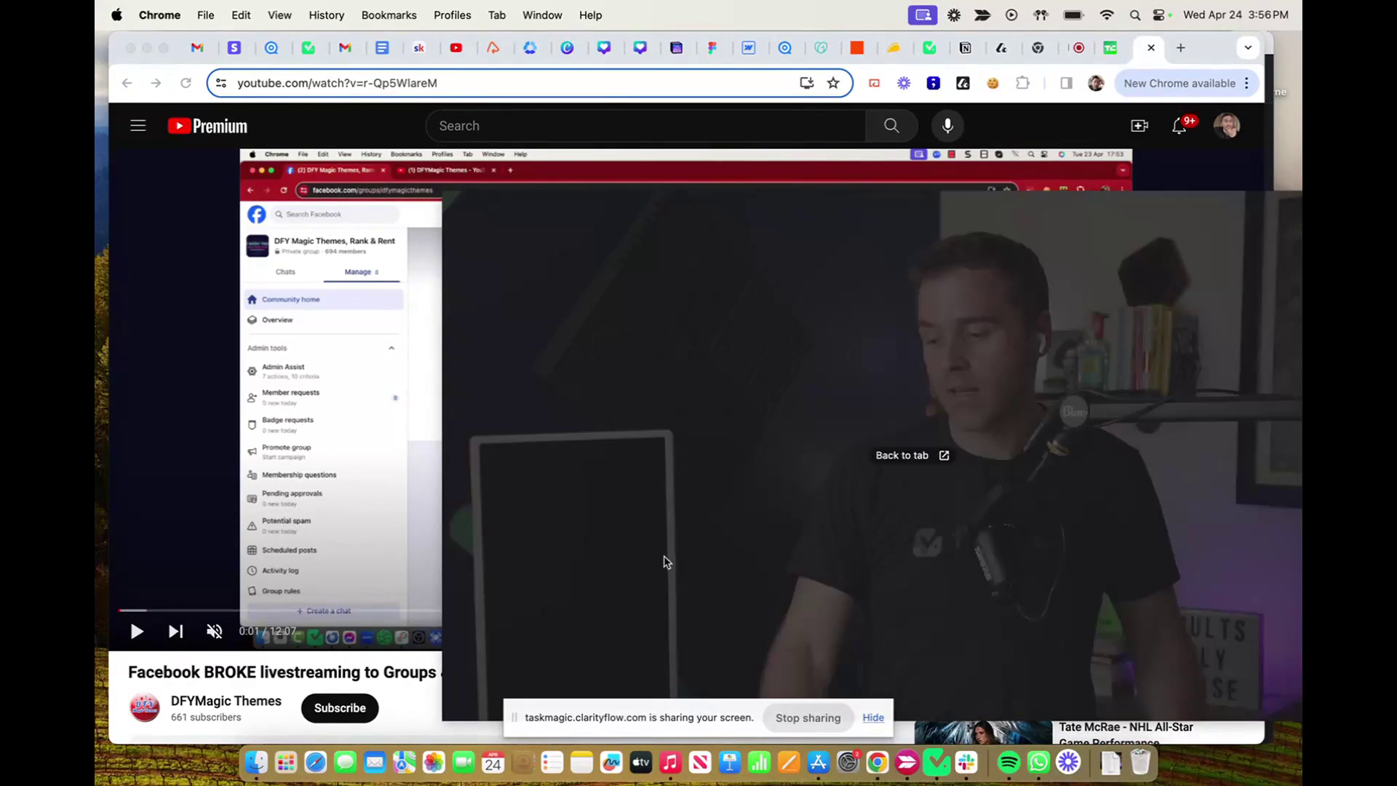
pyautogui.moveTo(661, 561); pyautogui.dragTo(359, 421)
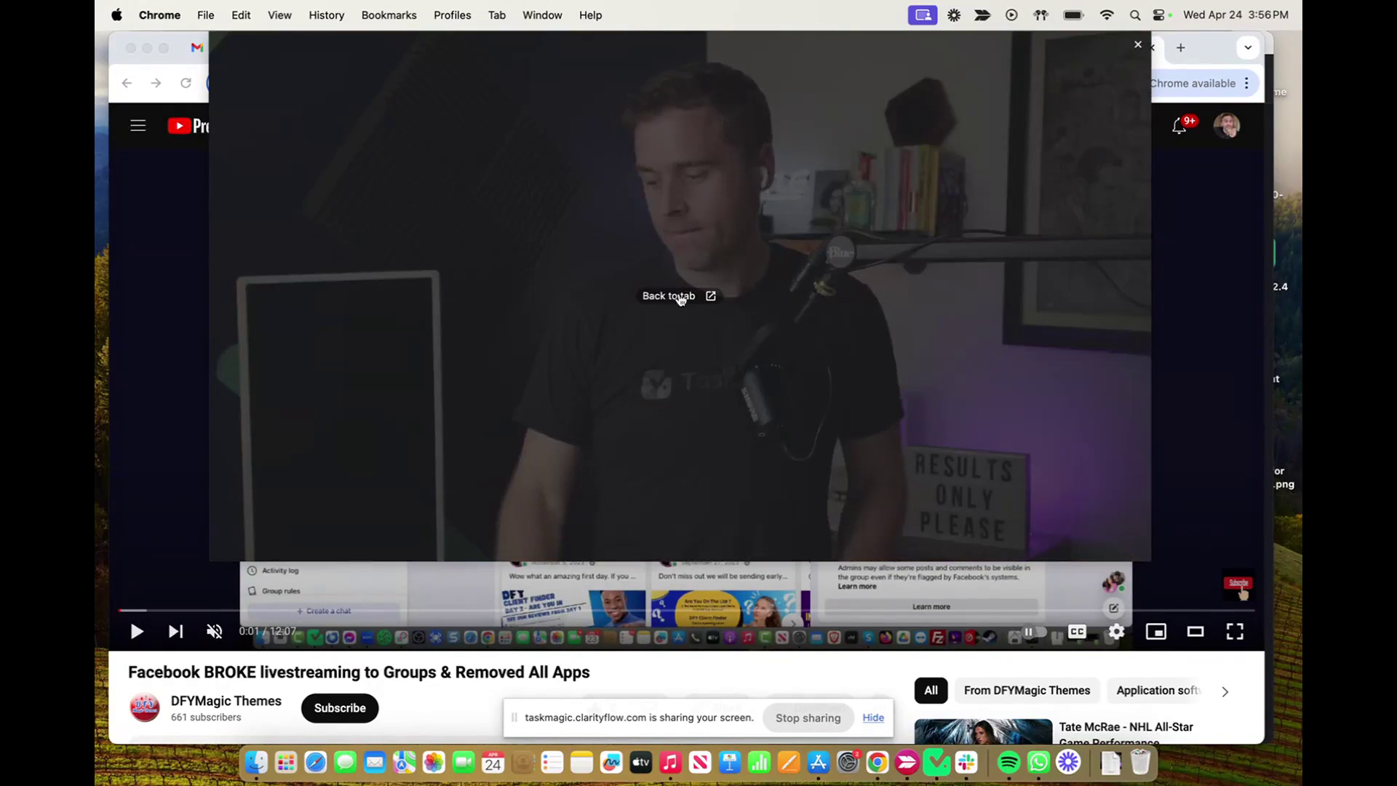
pyautogui.click(680, 298)
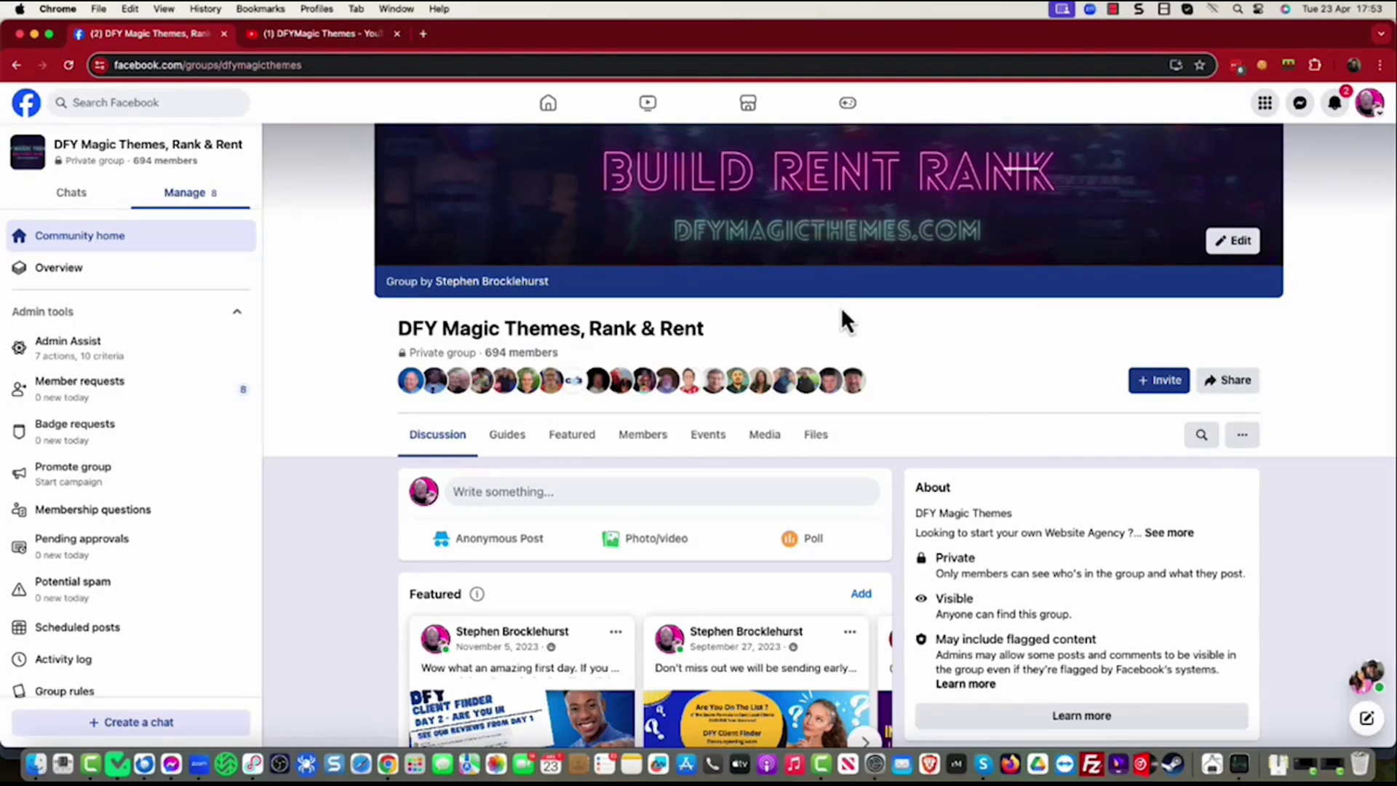
# Look over the DFY Magic Themes, Rank & Rent Facebook group page and switch to TaskMagic.
pyautogui.scroll(-3, 840, 307)
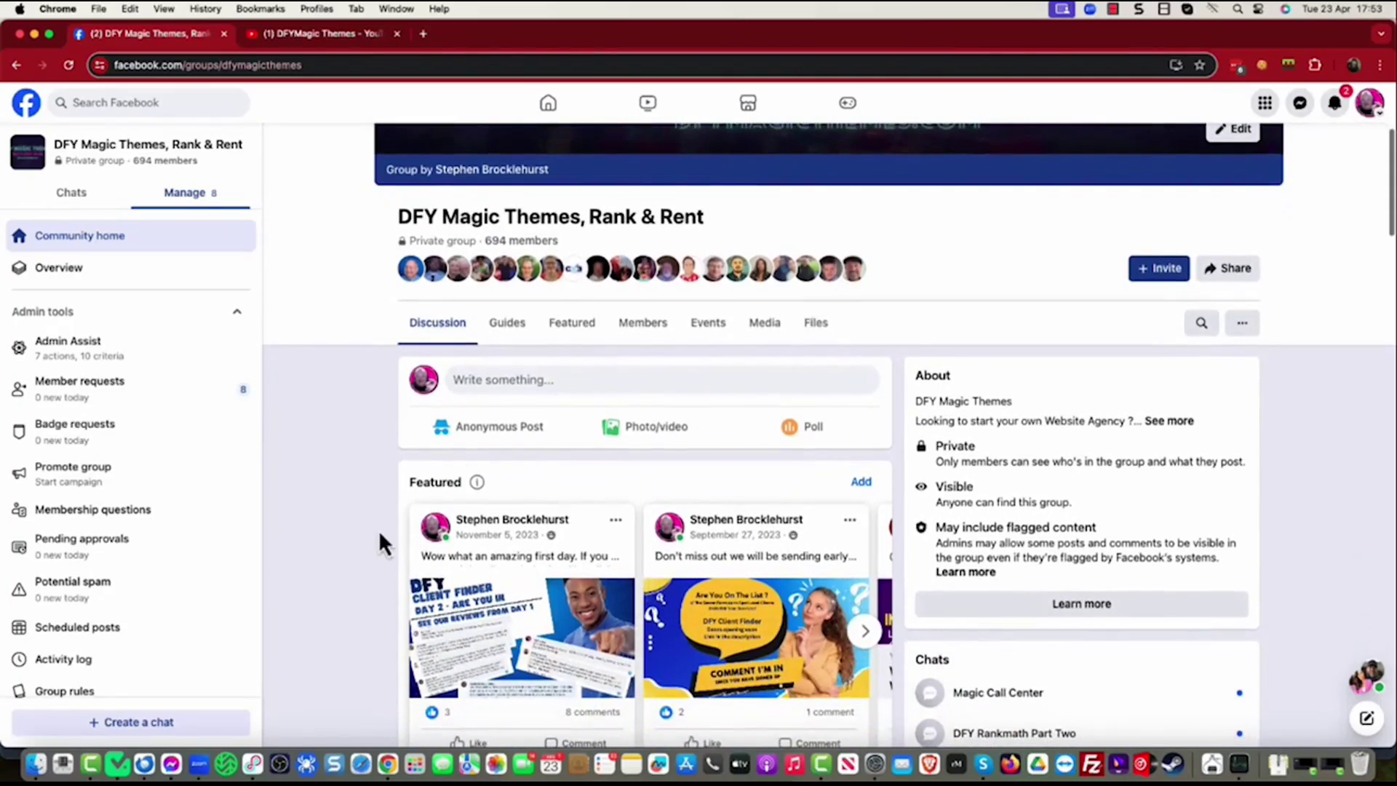
pyautogui.scroll(5, 525, 480)
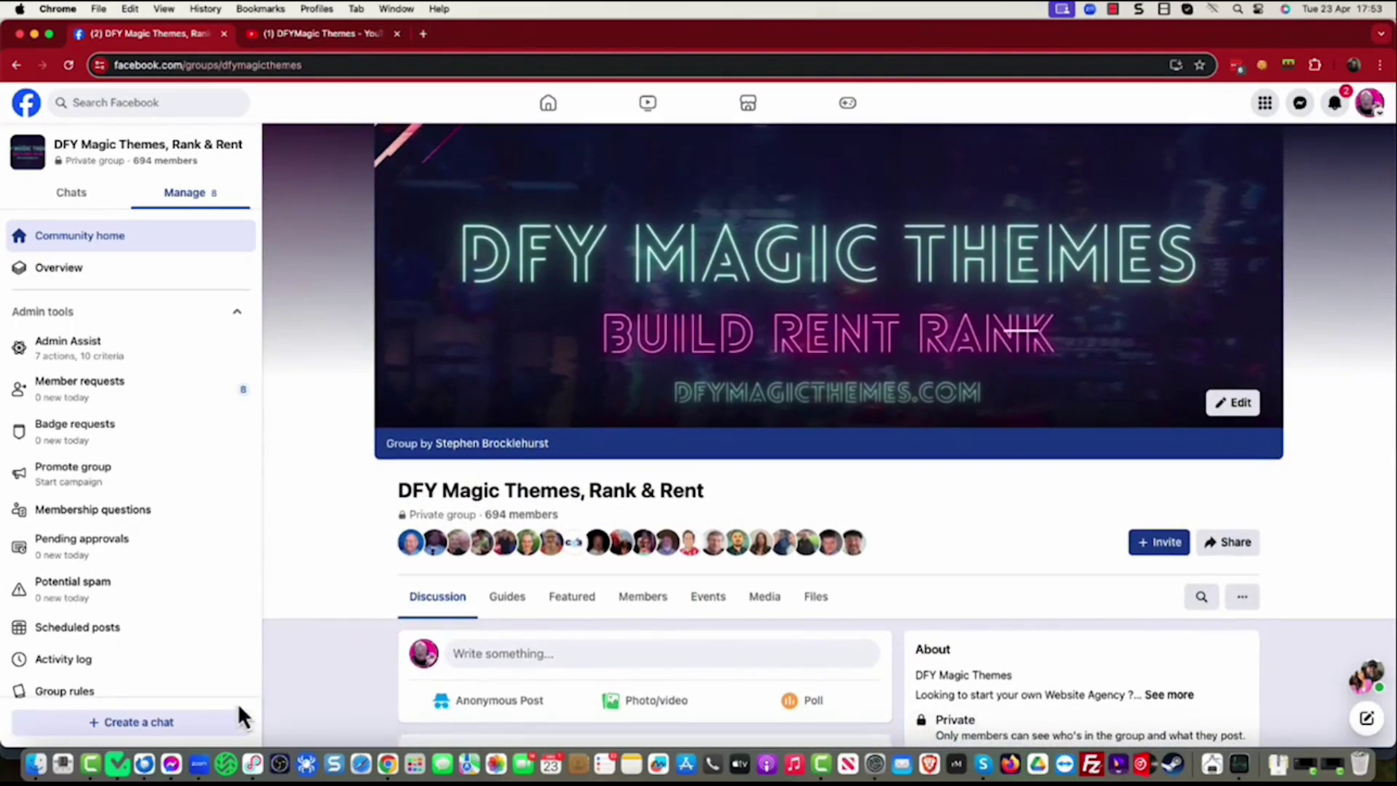
pyautogui.click(116, 766)
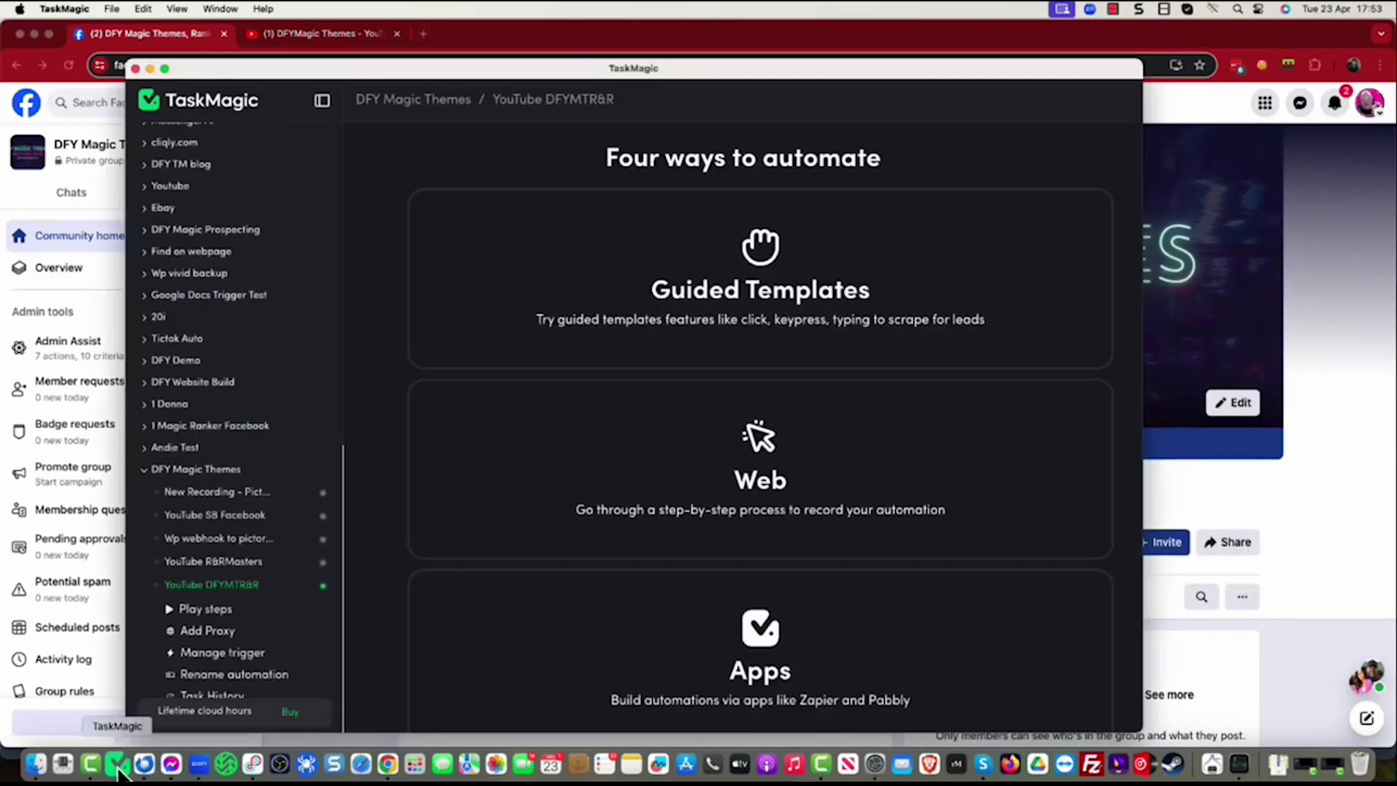
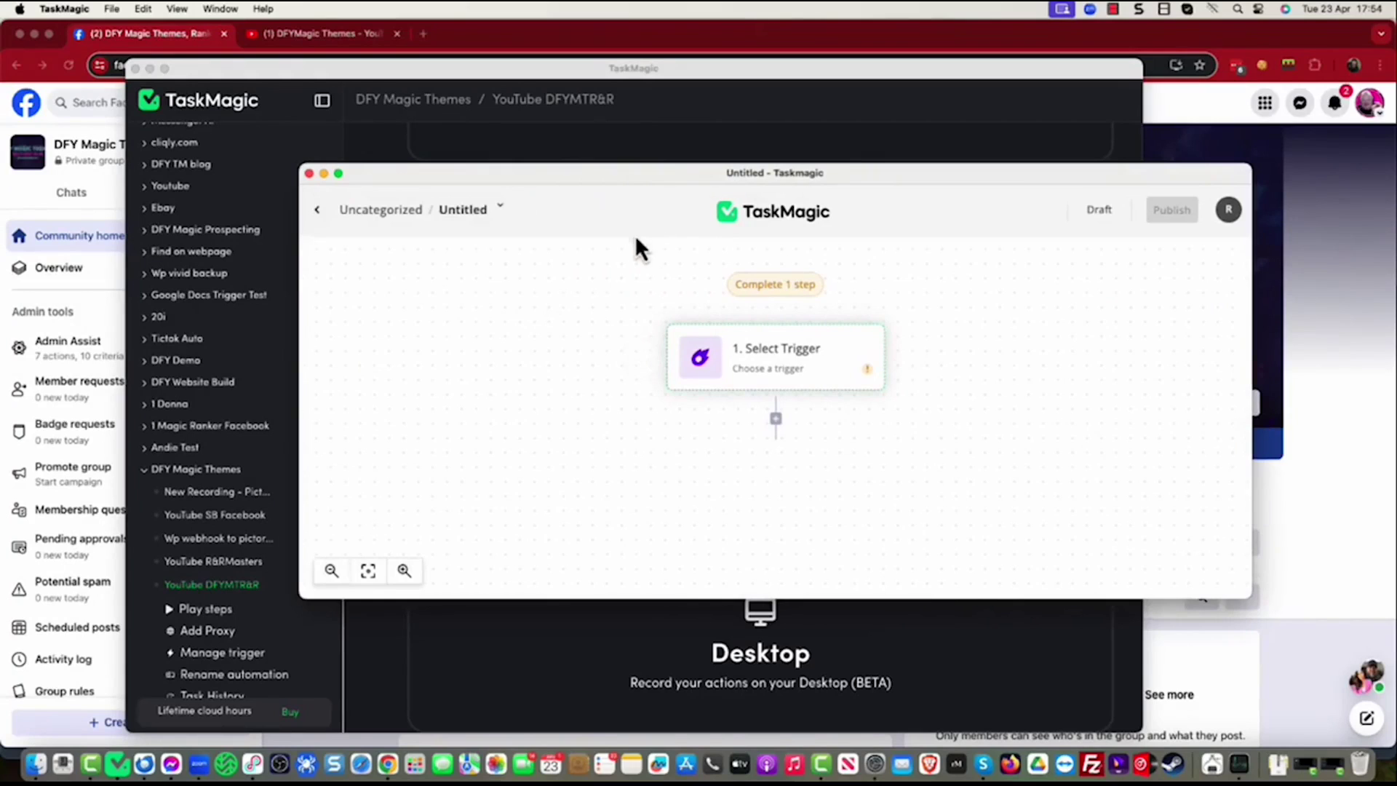
# Set the untitled flow's trigger to the YouTube app with the New Video In Channel event.
pyautogui.hscroll(-3, 635, 239)
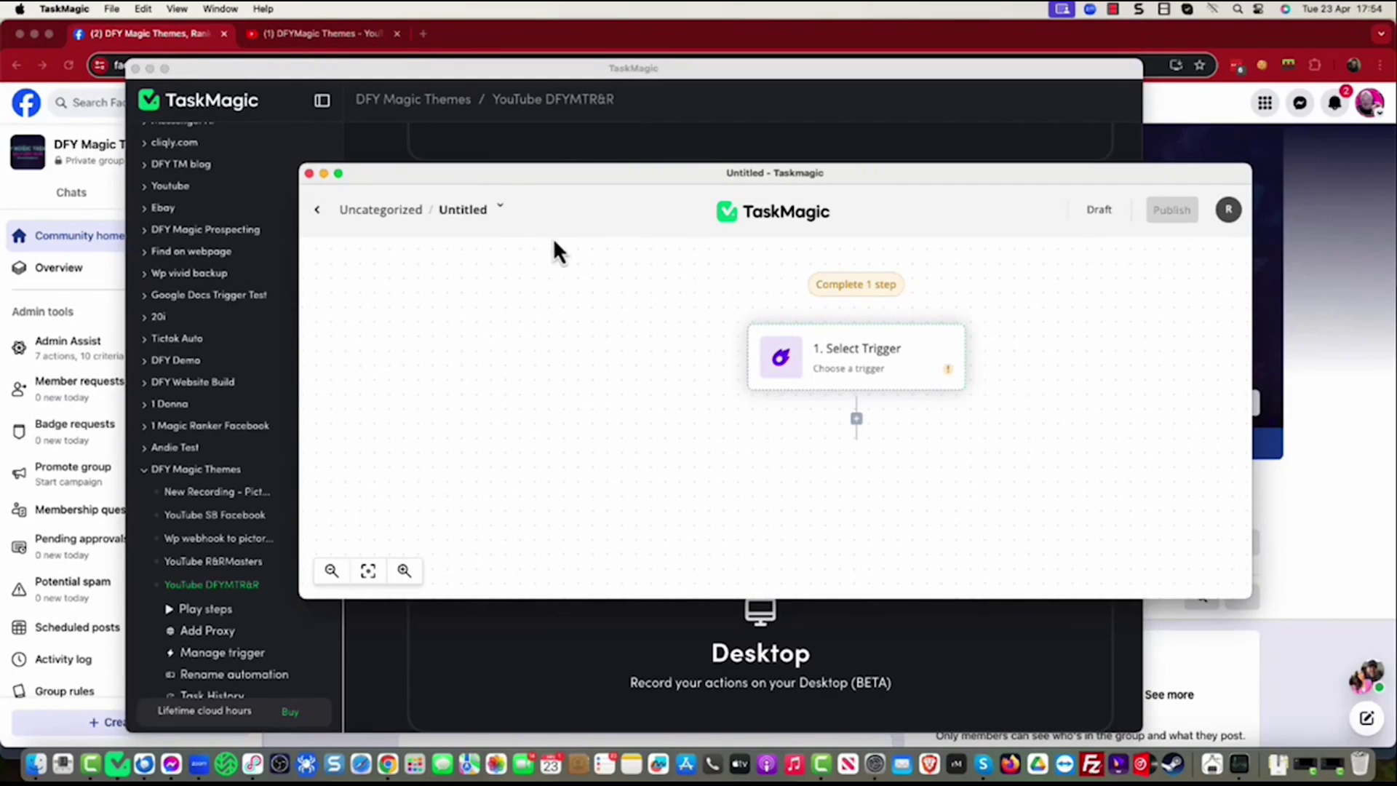
pyautogui.click(868, 361)
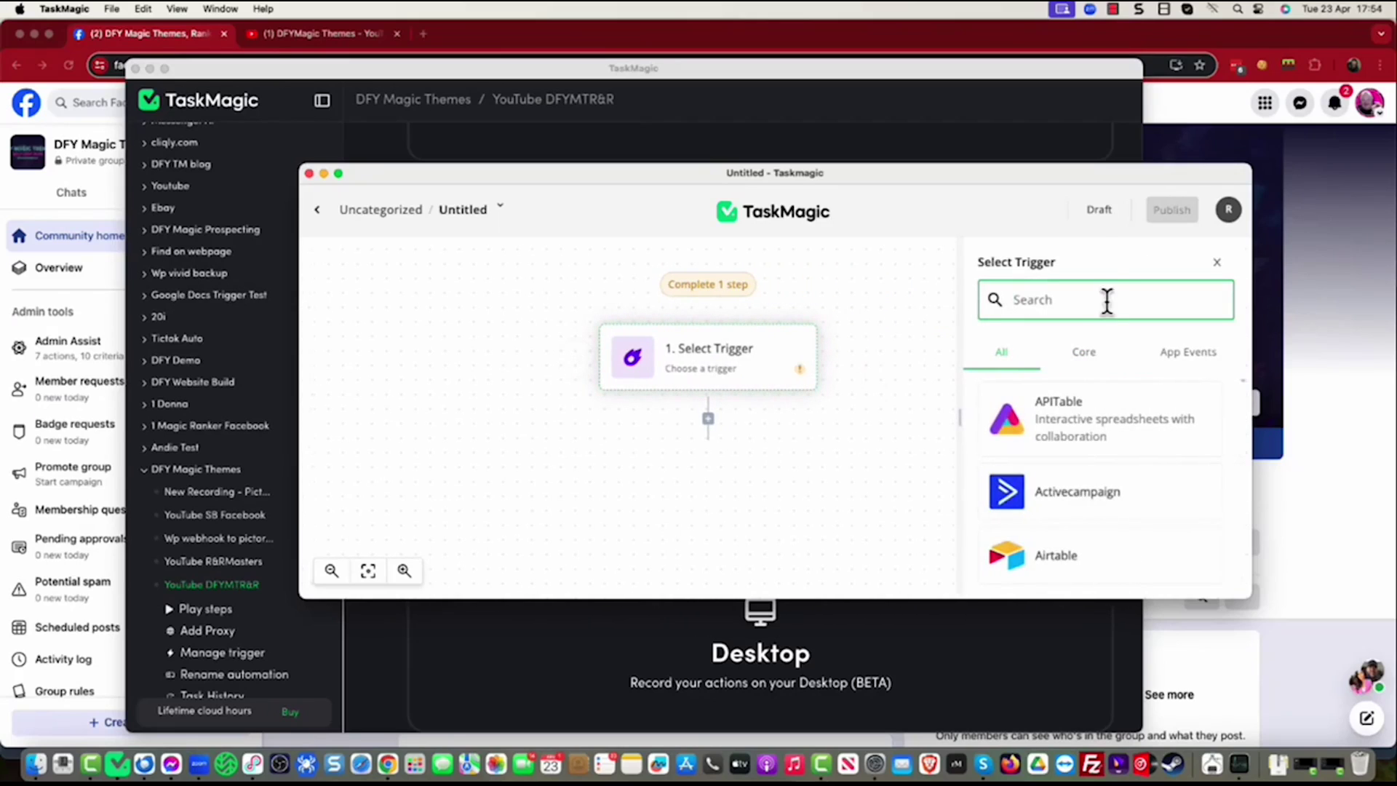
pyautogui.write('yout')
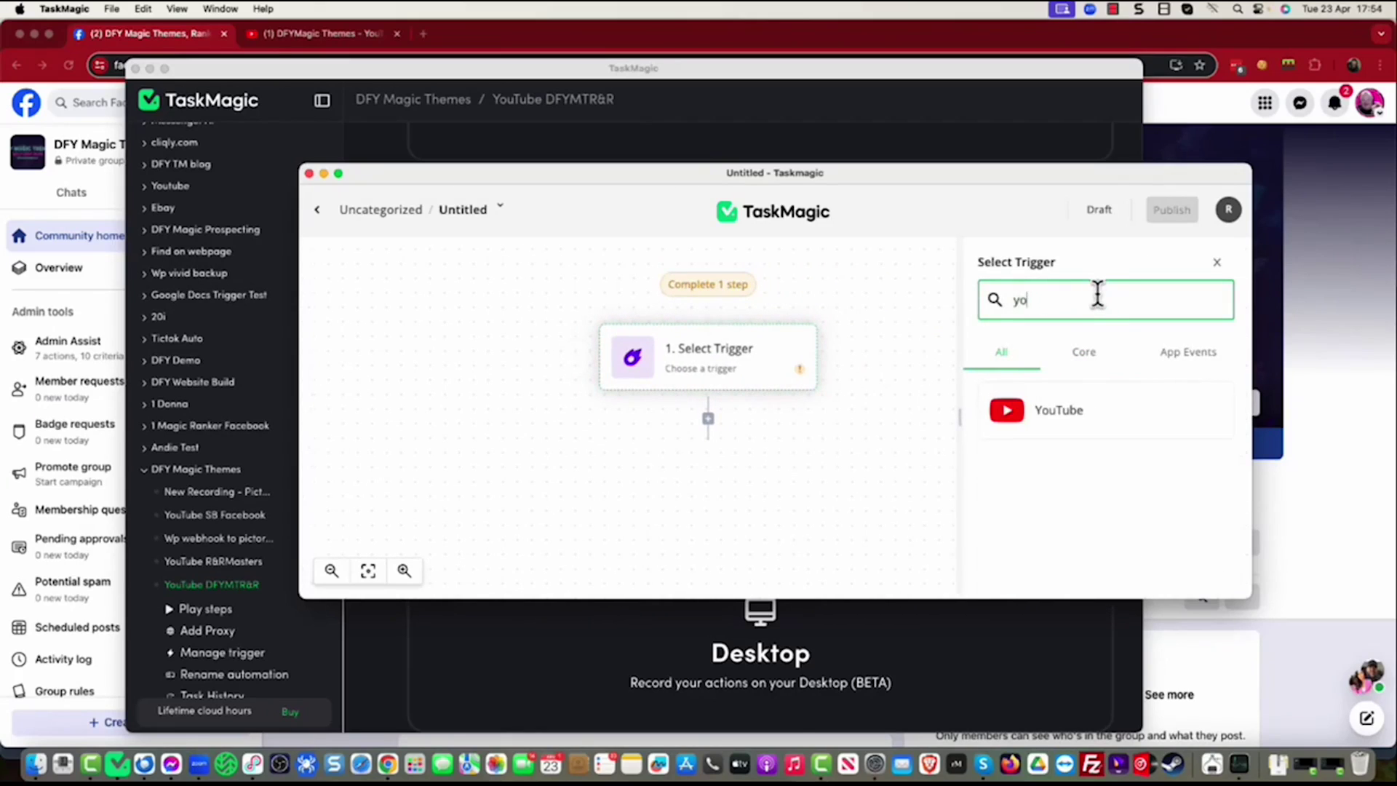
pyautogui.click(1076, 419)
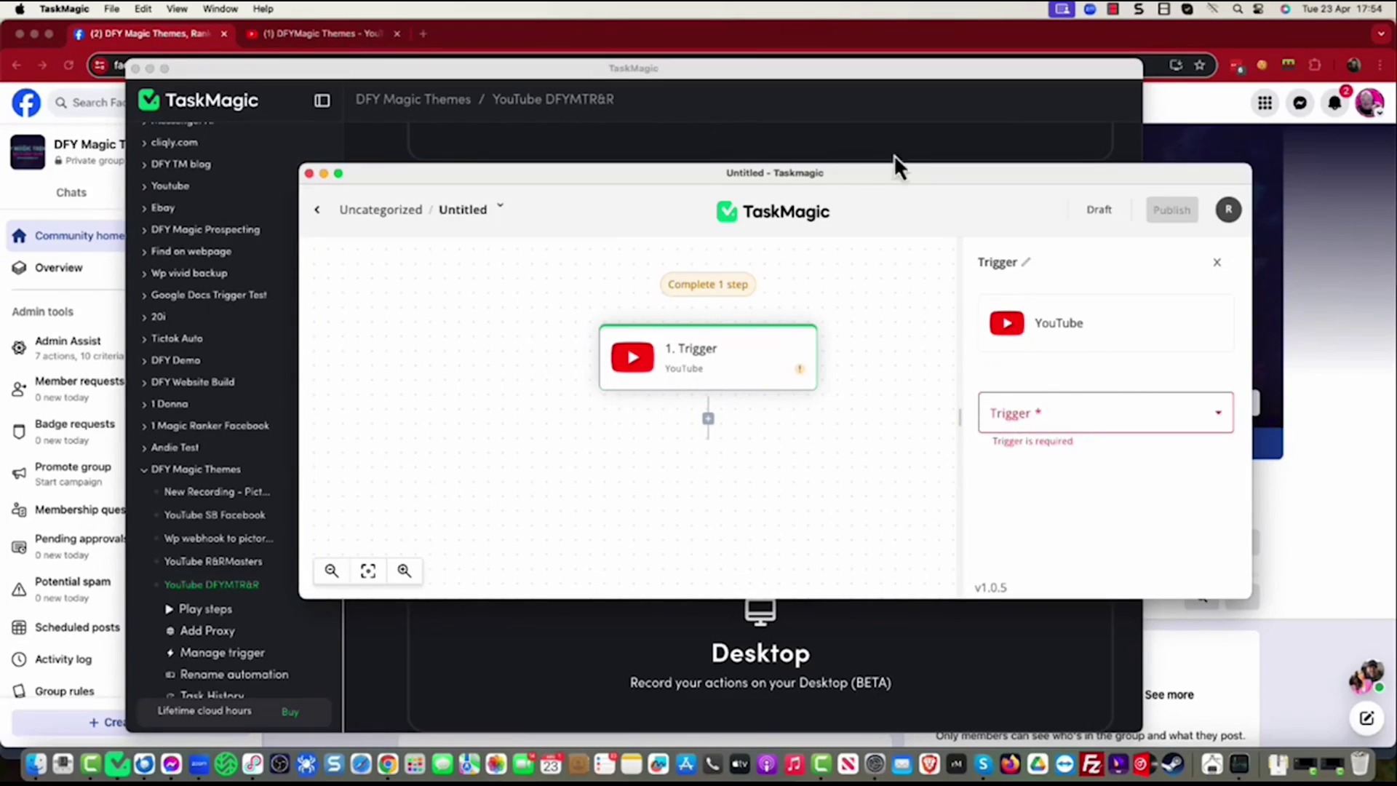
pyautogui.press('super+w')
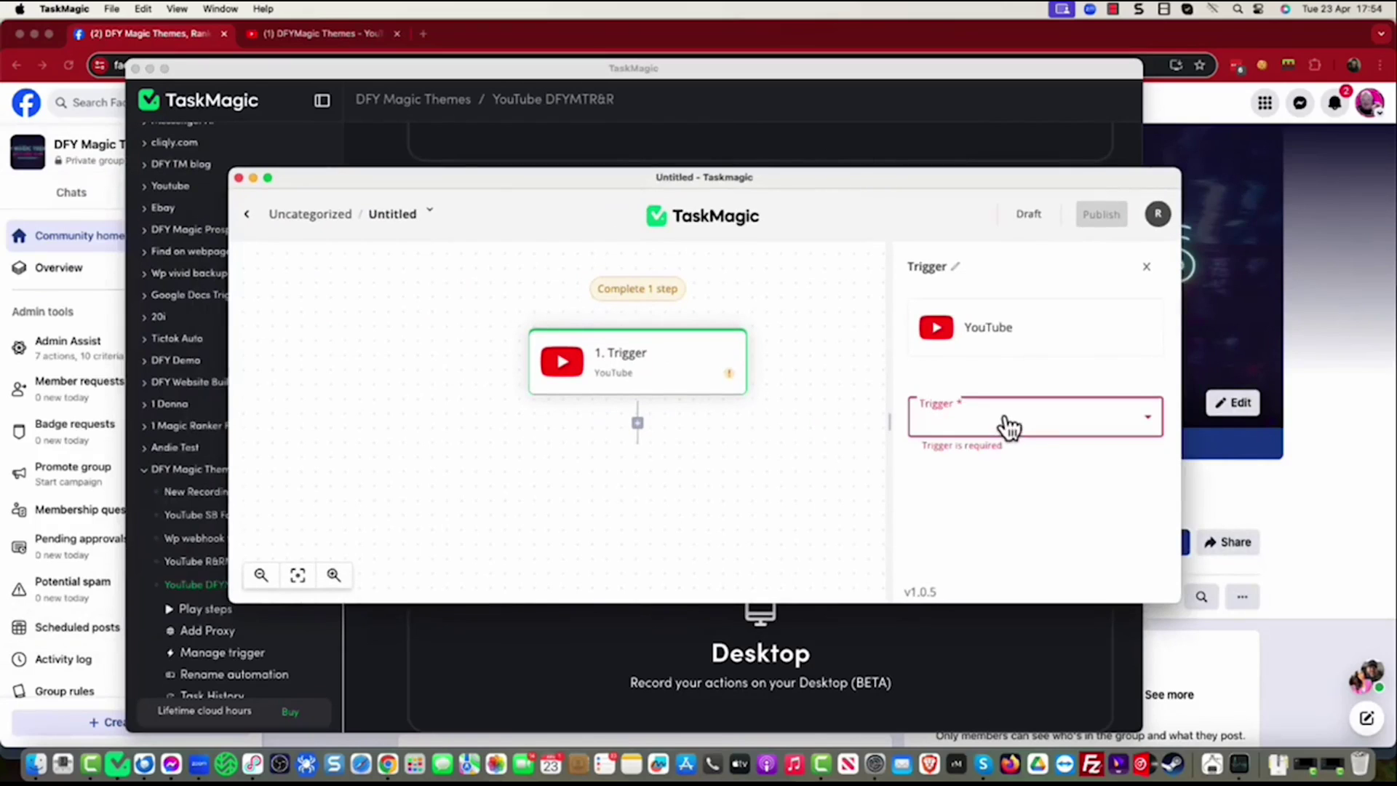
pyautogui.click(946, 419)
pyautogui.click(955, 457)
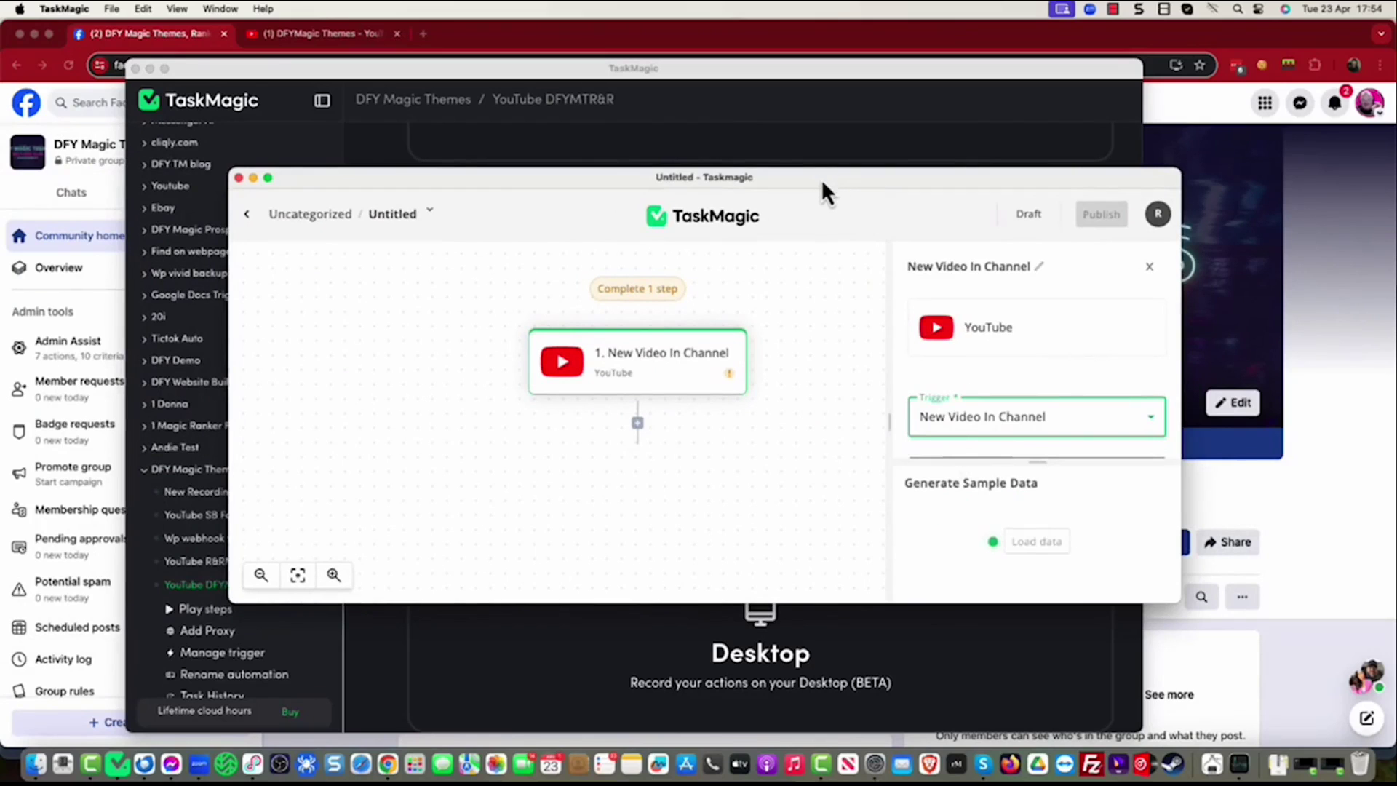
pyautogui.moveTo(828, 182); pyautogui.dragTo(0, 146)
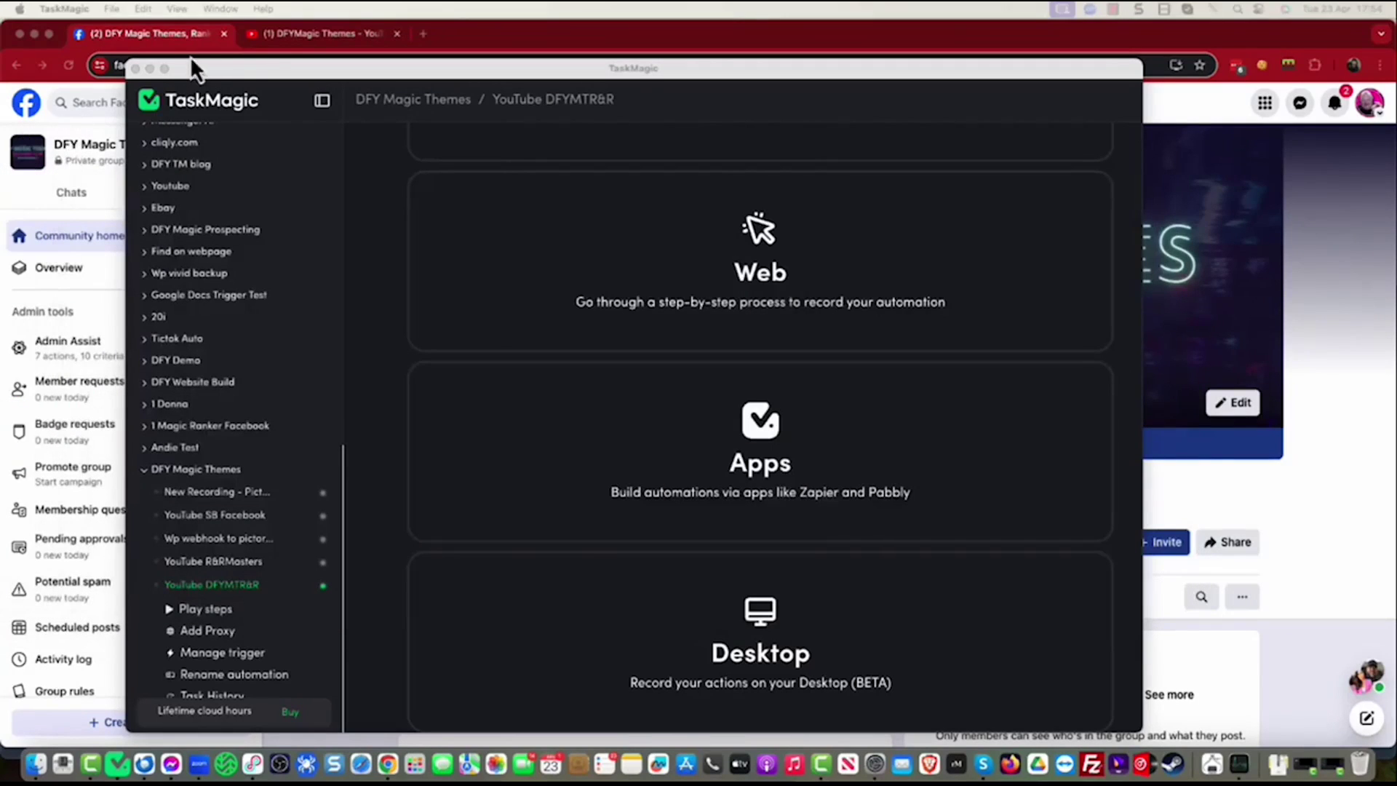
pyautogui.click(278, 37)
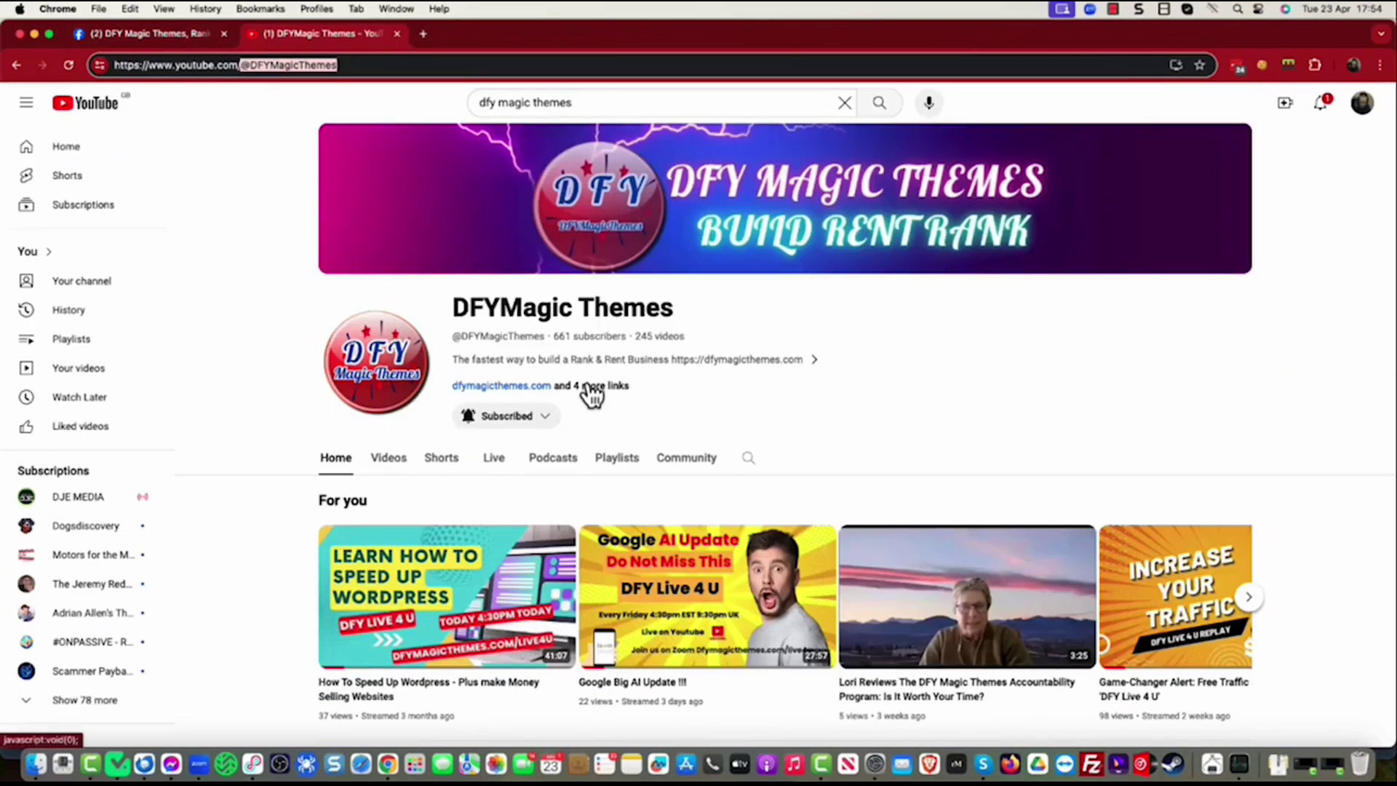
pyautogui.rightClick(286, 67)
pyautogui.click(324, 187)
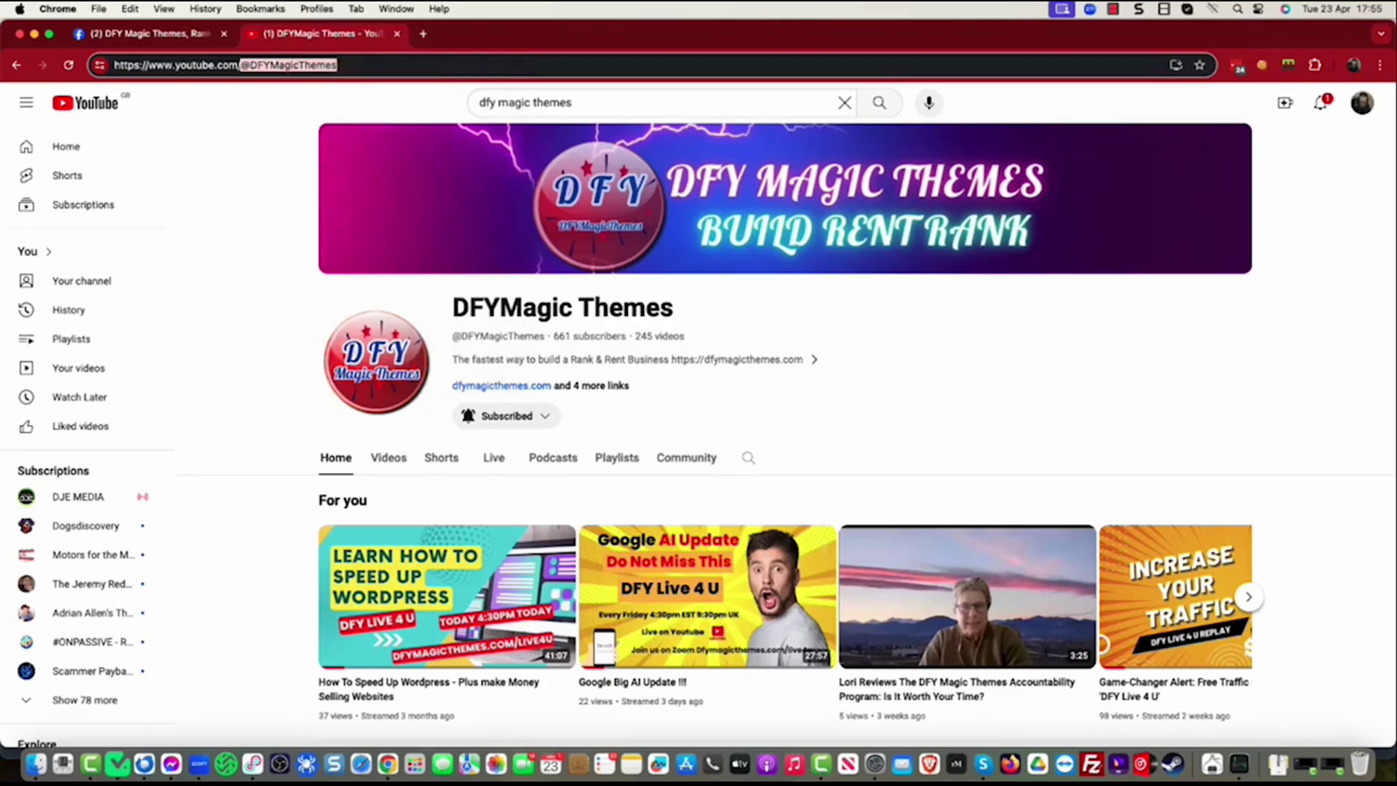
pyautogui.press('super+Tab')
pyautogui.scroll(-2, 813, 386)
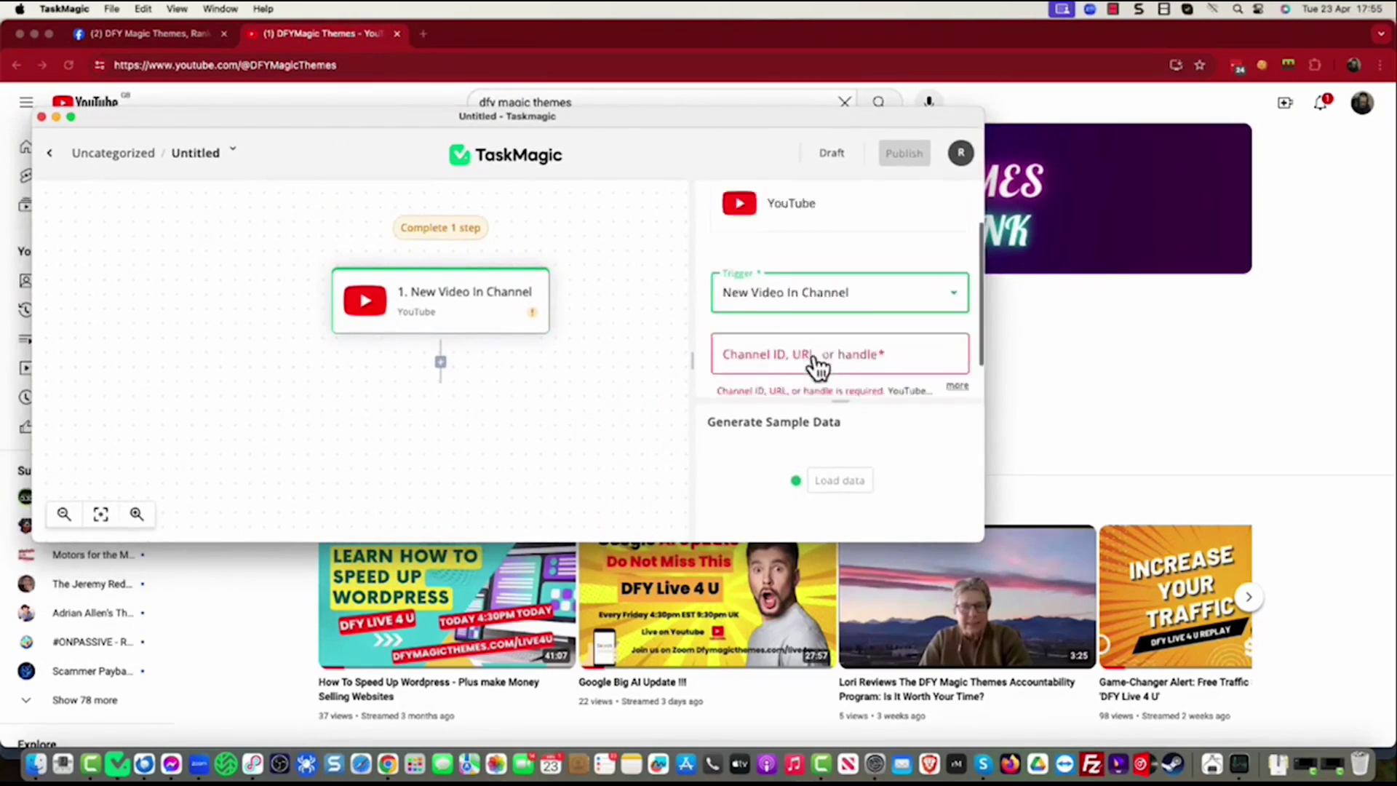
pyautogui.scroll(-1, 800, 350)
pyautogui.click(785, 316)
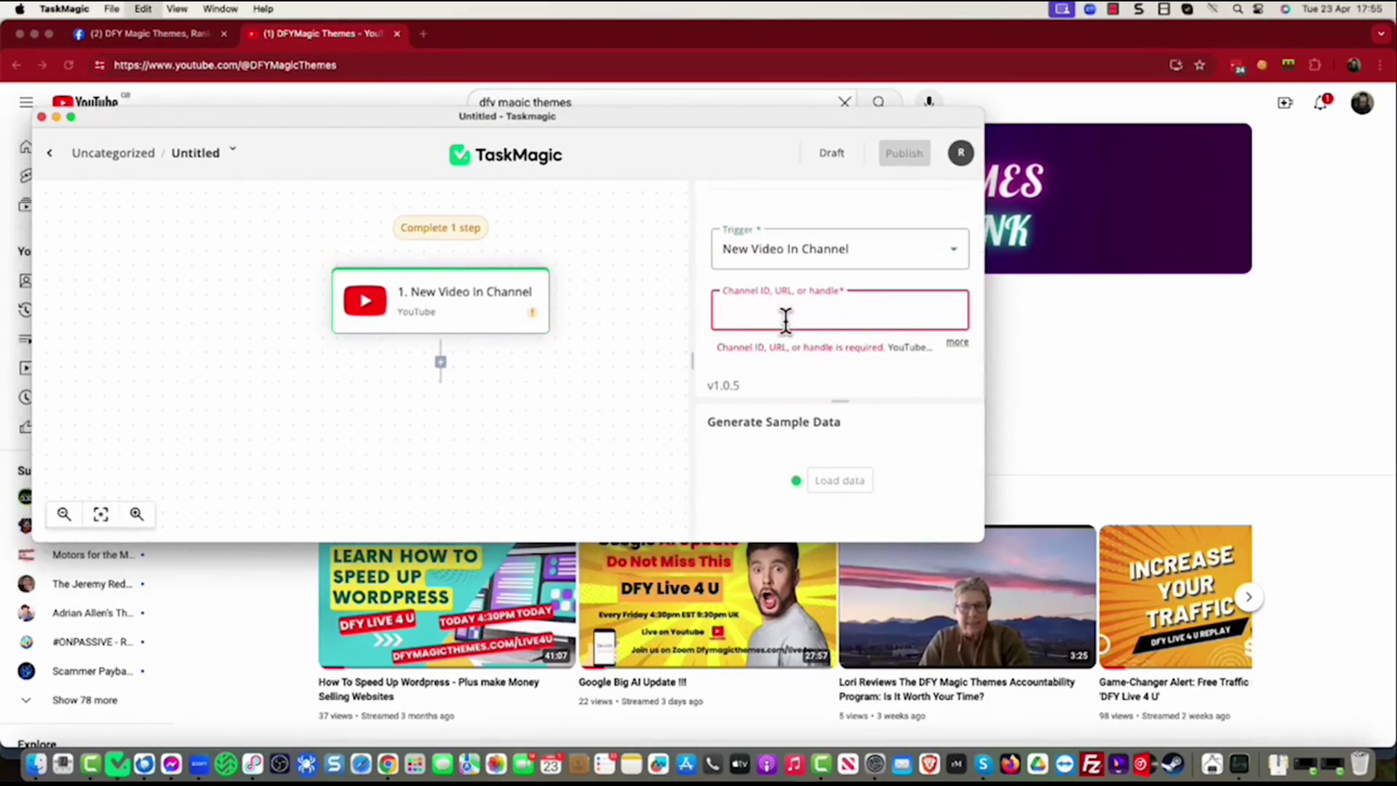
pyautogui.press('super+v')
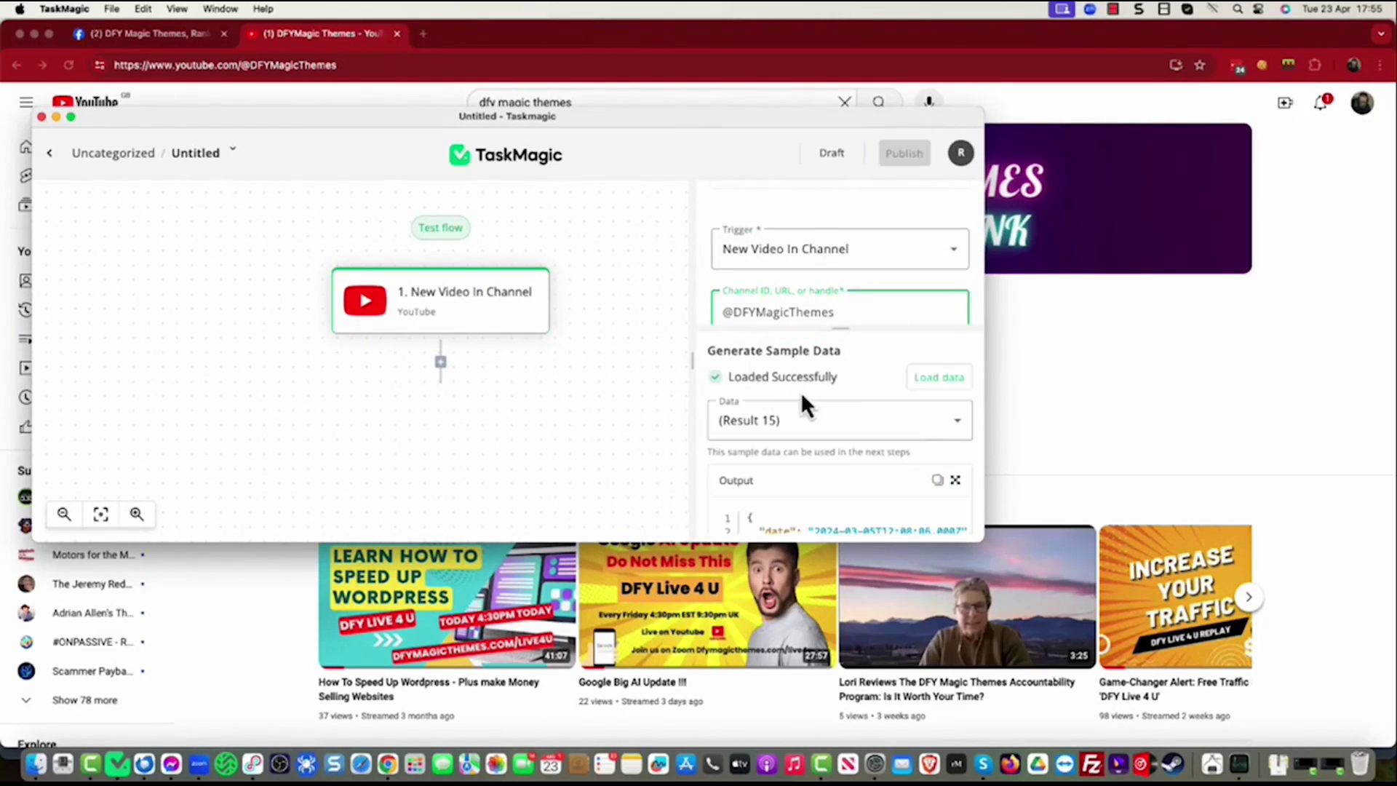
pyautogui.scroll(-3, 801, 393)
pyautogui.scroll(-2, 803, 390)
pyautogui.scroll(3, 803, 390)
# Add a TaskMagic webhook step after the YouTube trigger, set its action to Start Automation, and review its webhook URL and body fields.
pyautogui.click(441, 363)
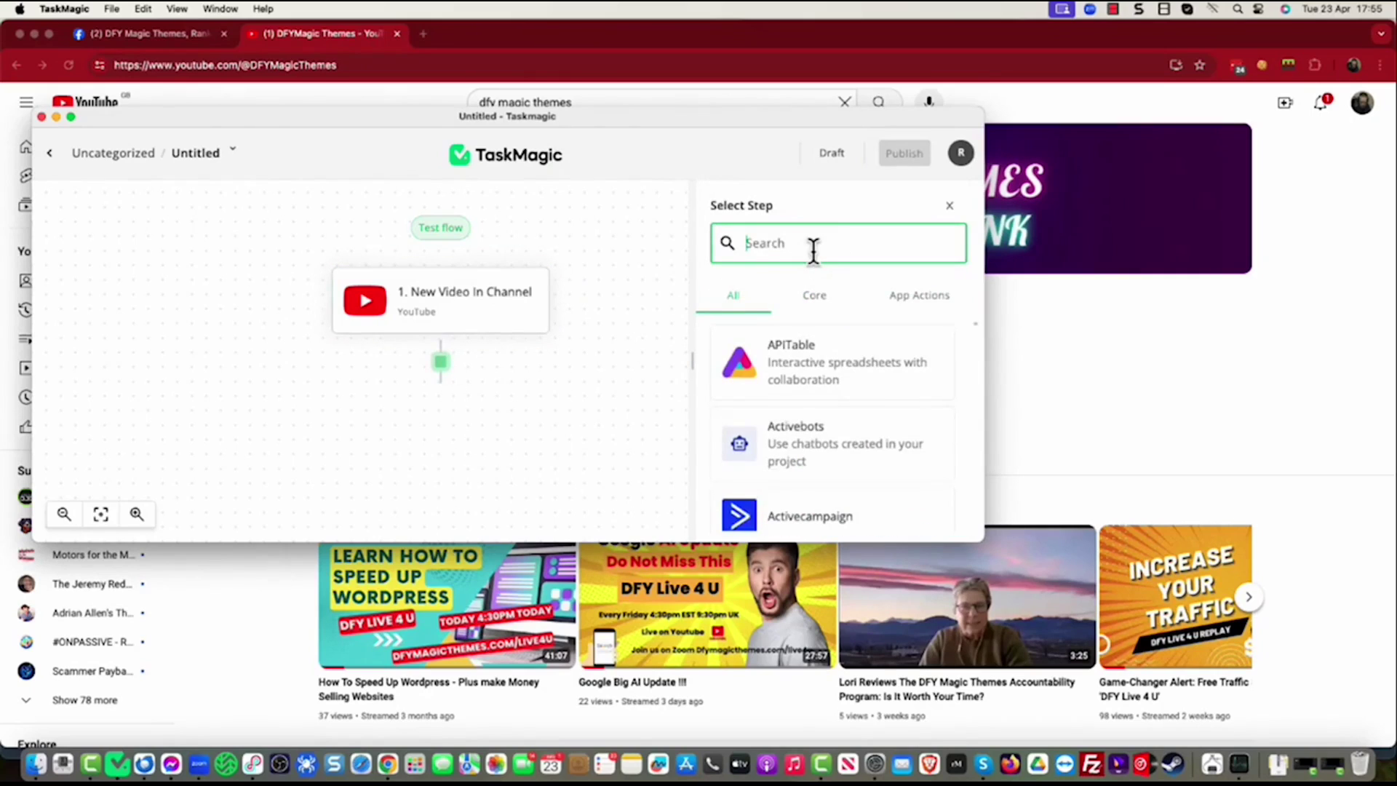
pyautogui.write('w')
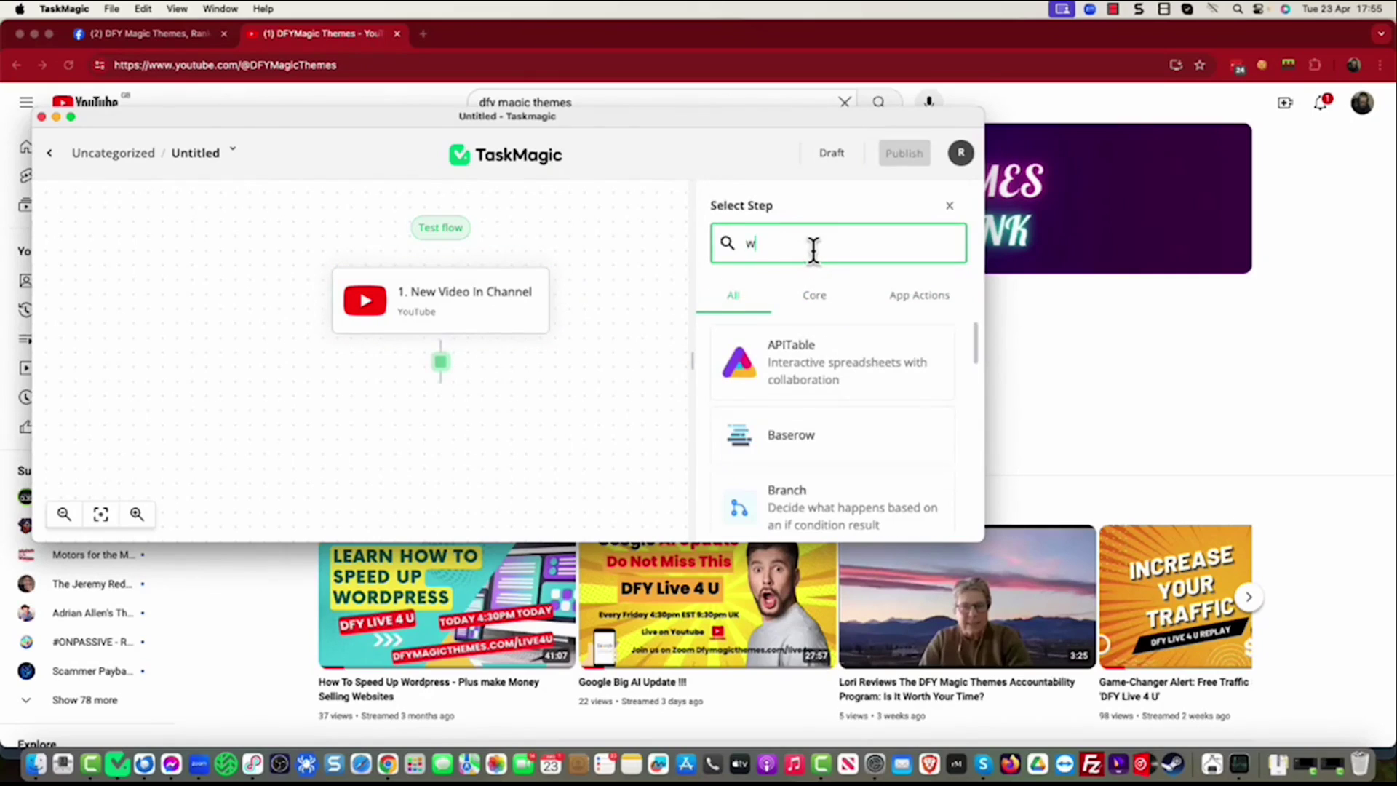
pyautogui.write('eb')
pyautogui.click(784, 449)
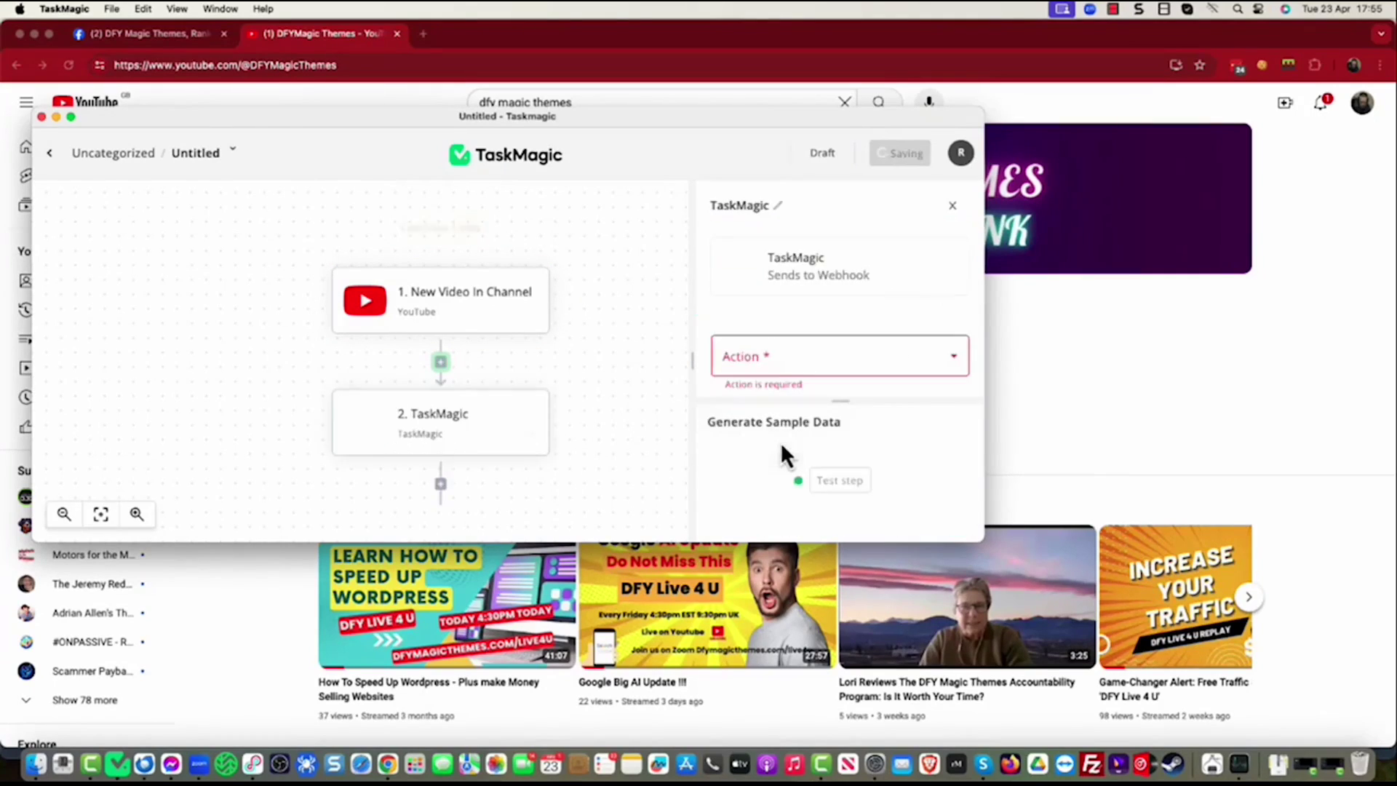
pyautogui.click(816, 360)
pyautogui.click(803, 403)
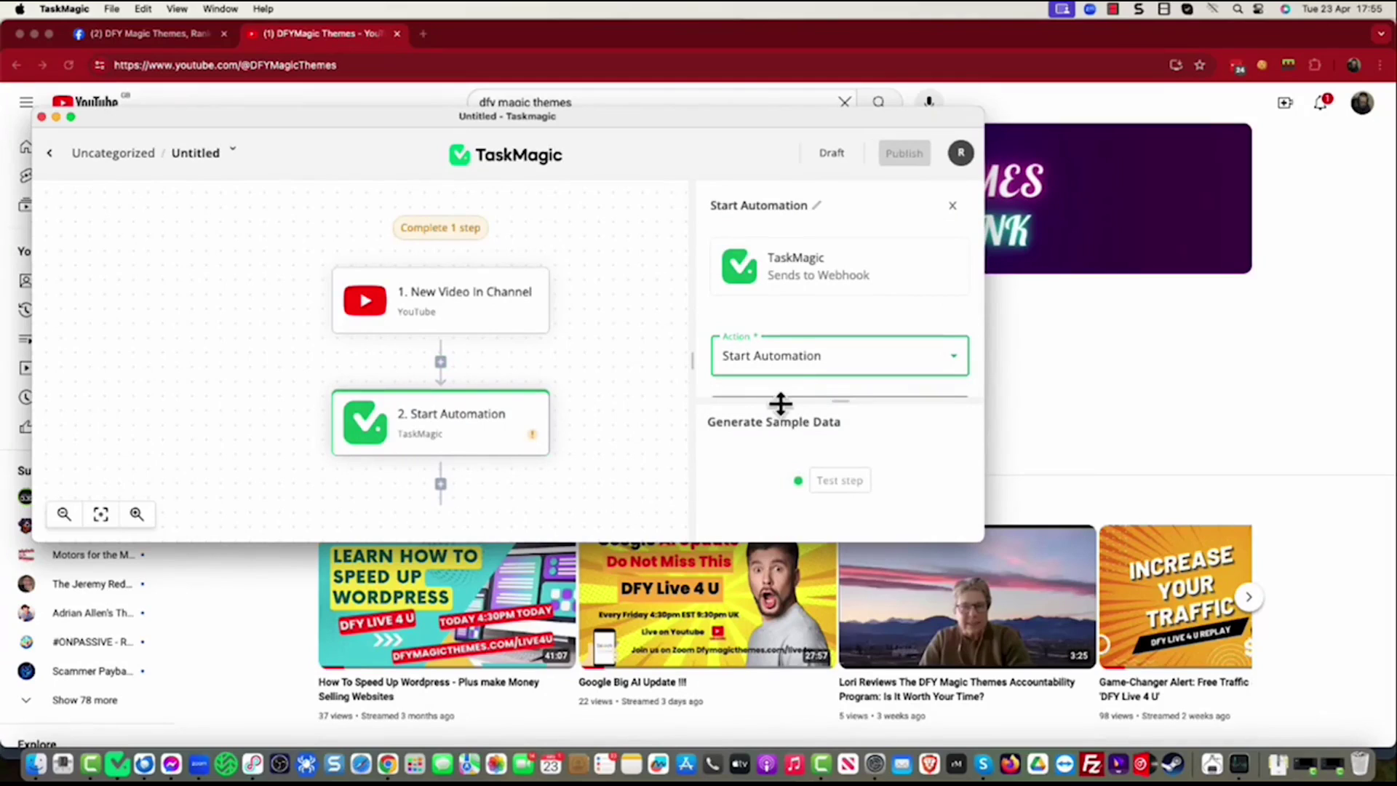
pyautogui.scroll(-5, 779, 397)
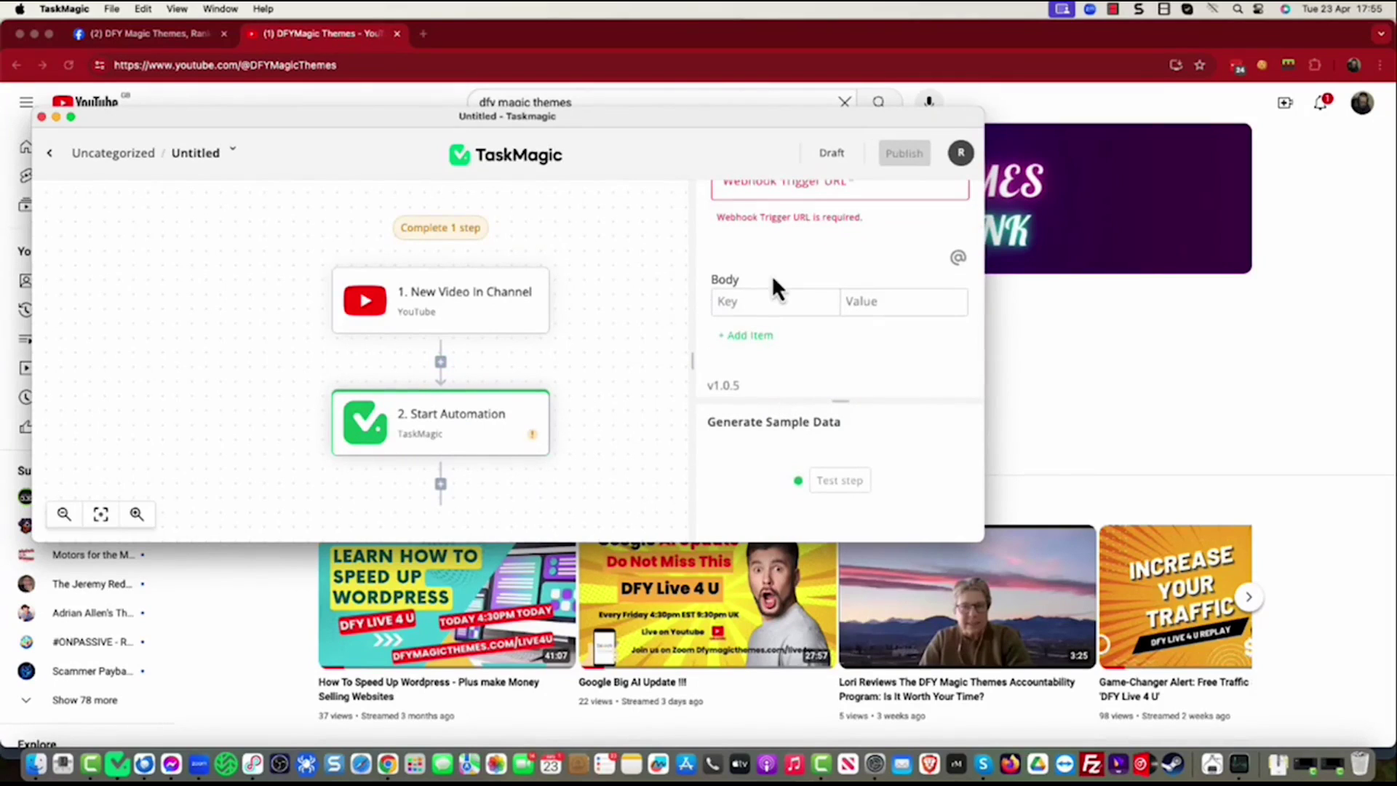
pyautogui.scroll(5, 765, 262)
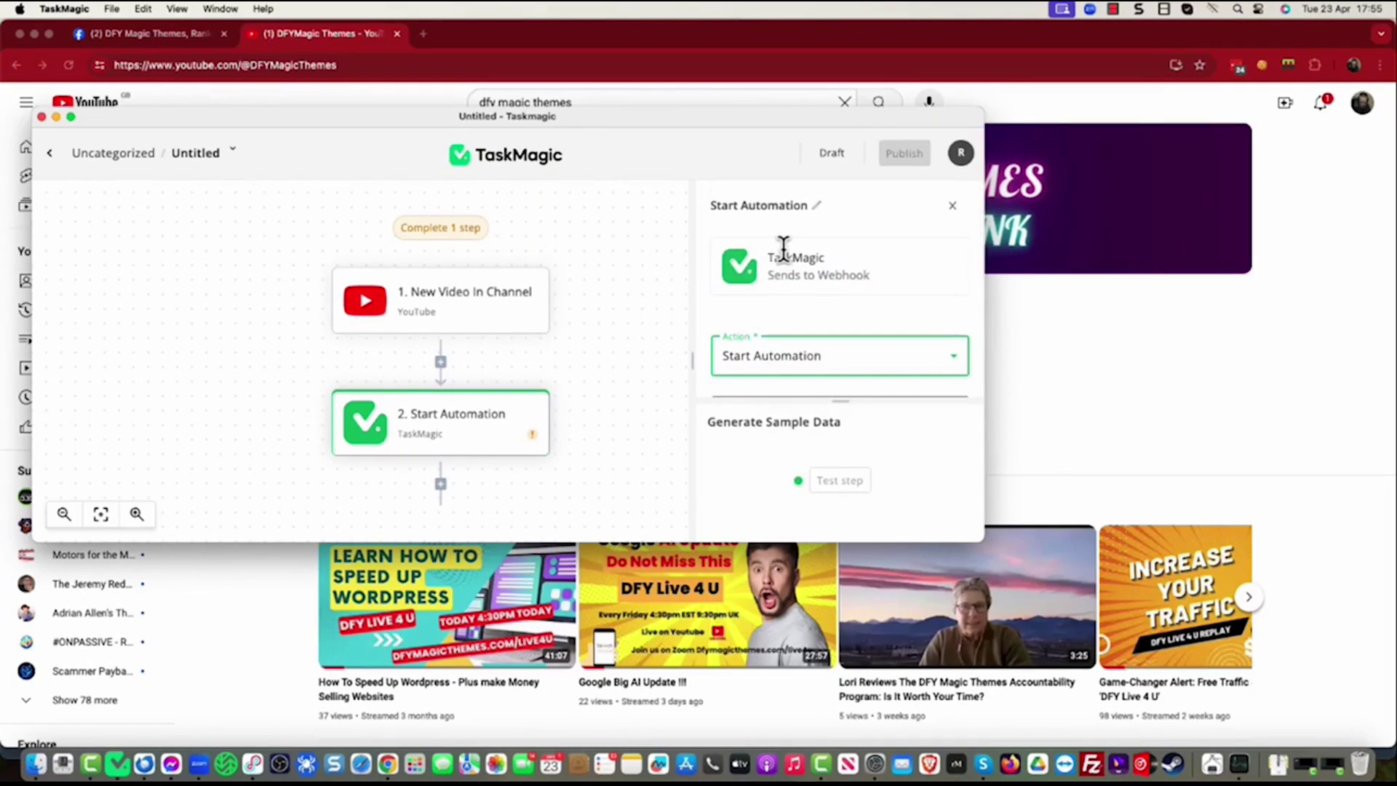
pyautogui.click(832, 155)
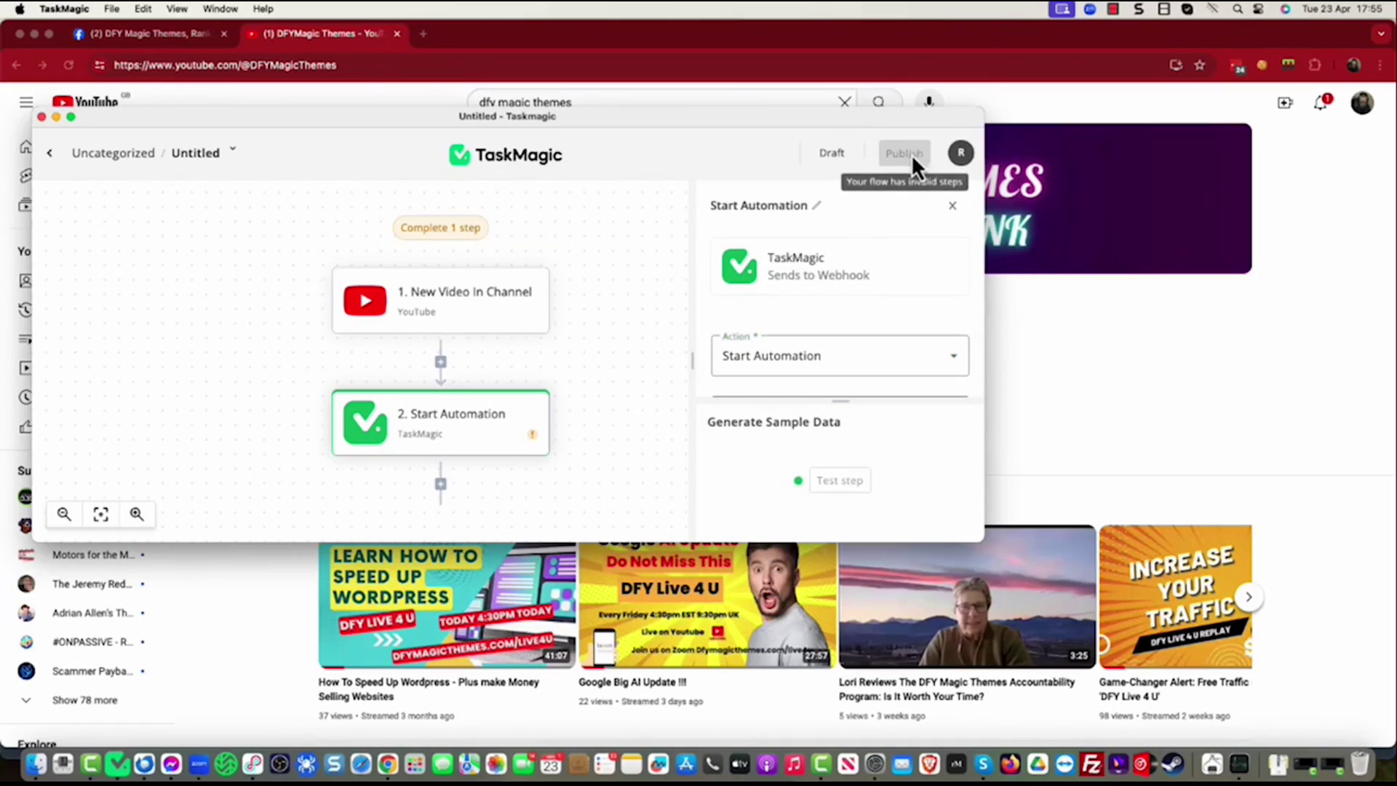
# Move the flow editor aside and create a new Web automation from TaskMagic's main window, stating that it involves logging in.
pyautogui.moveTo(762, 124); pyautogui.dragTo(0, 131)
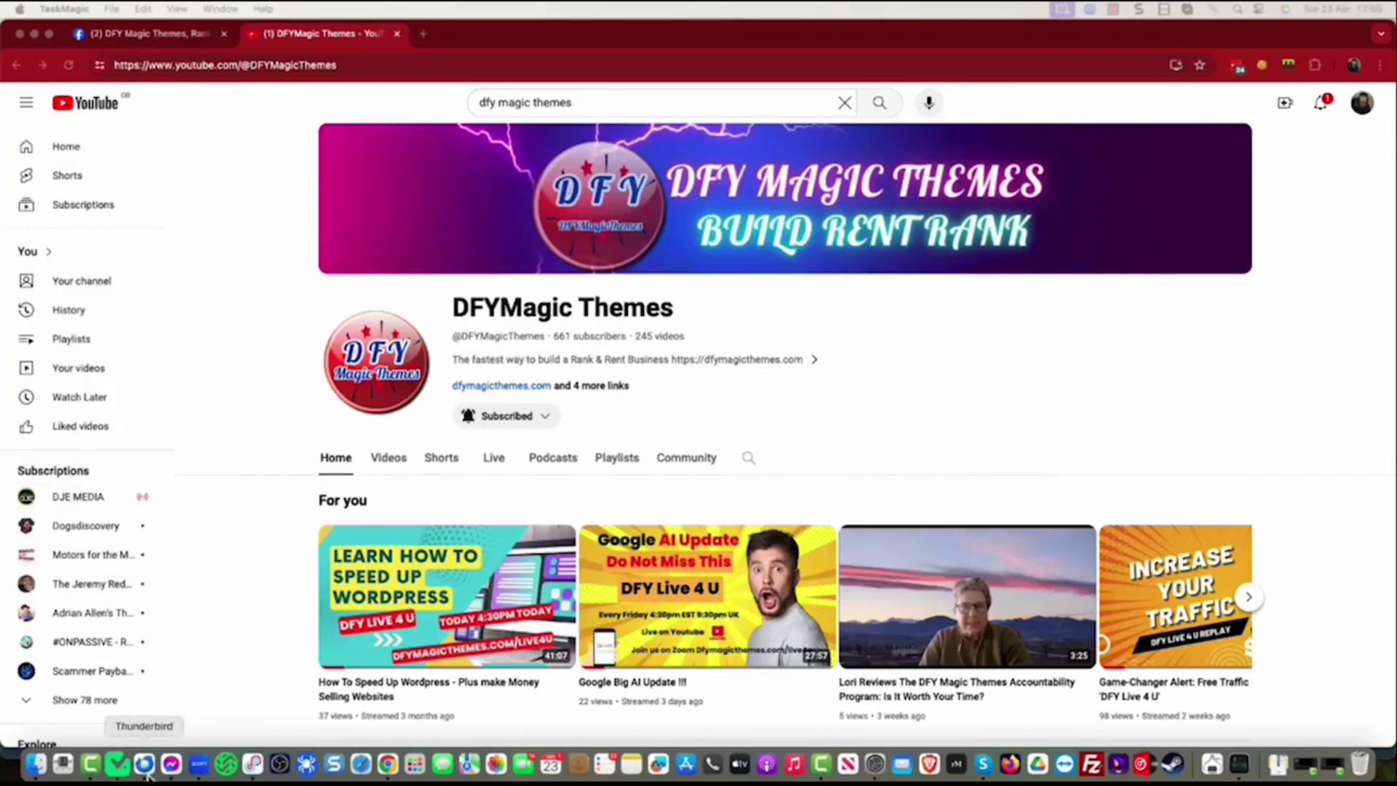
pyautogui.click(117, 763)
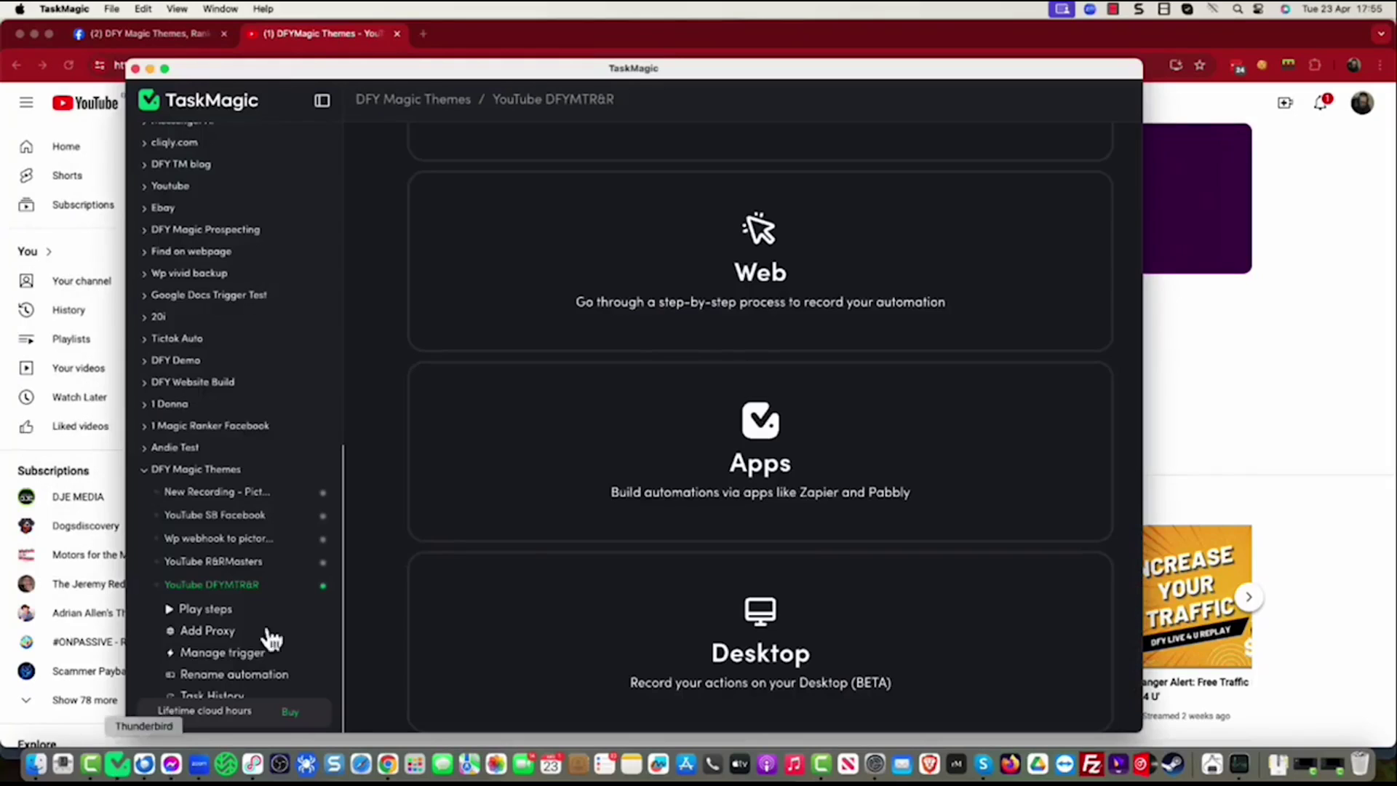
pyautogui.scroll(3, 520, 426)
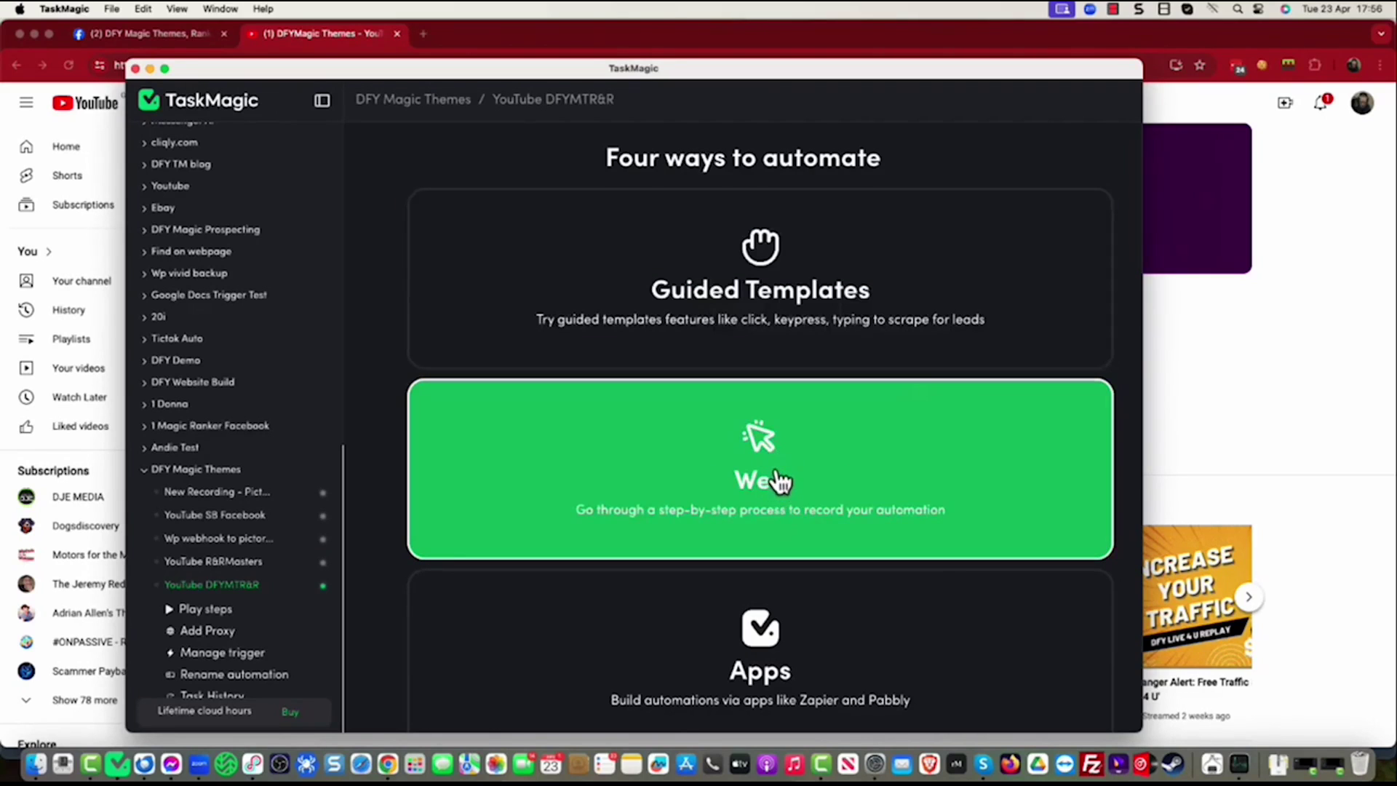
pyautogui.click(774, 472)
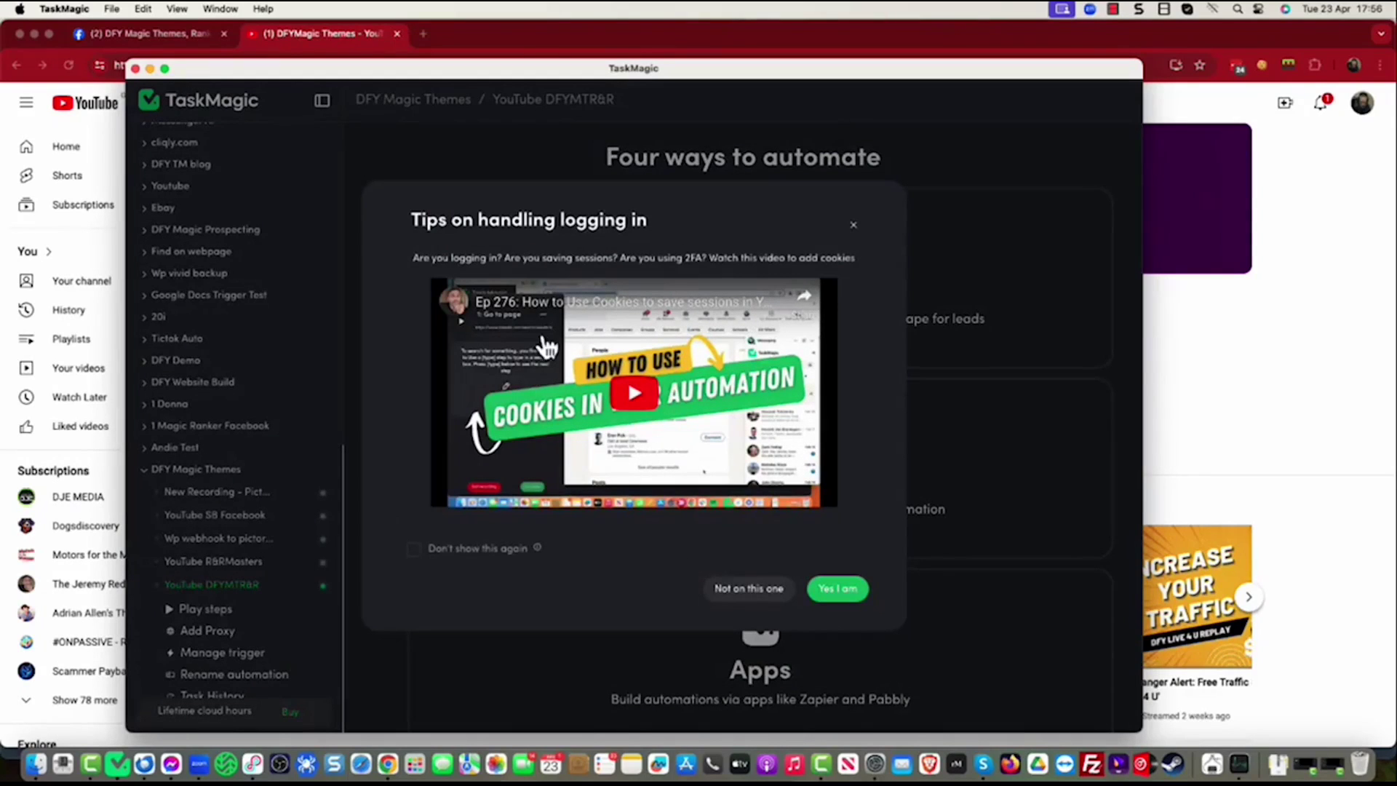
pyautogui.moveTo(720, 462)
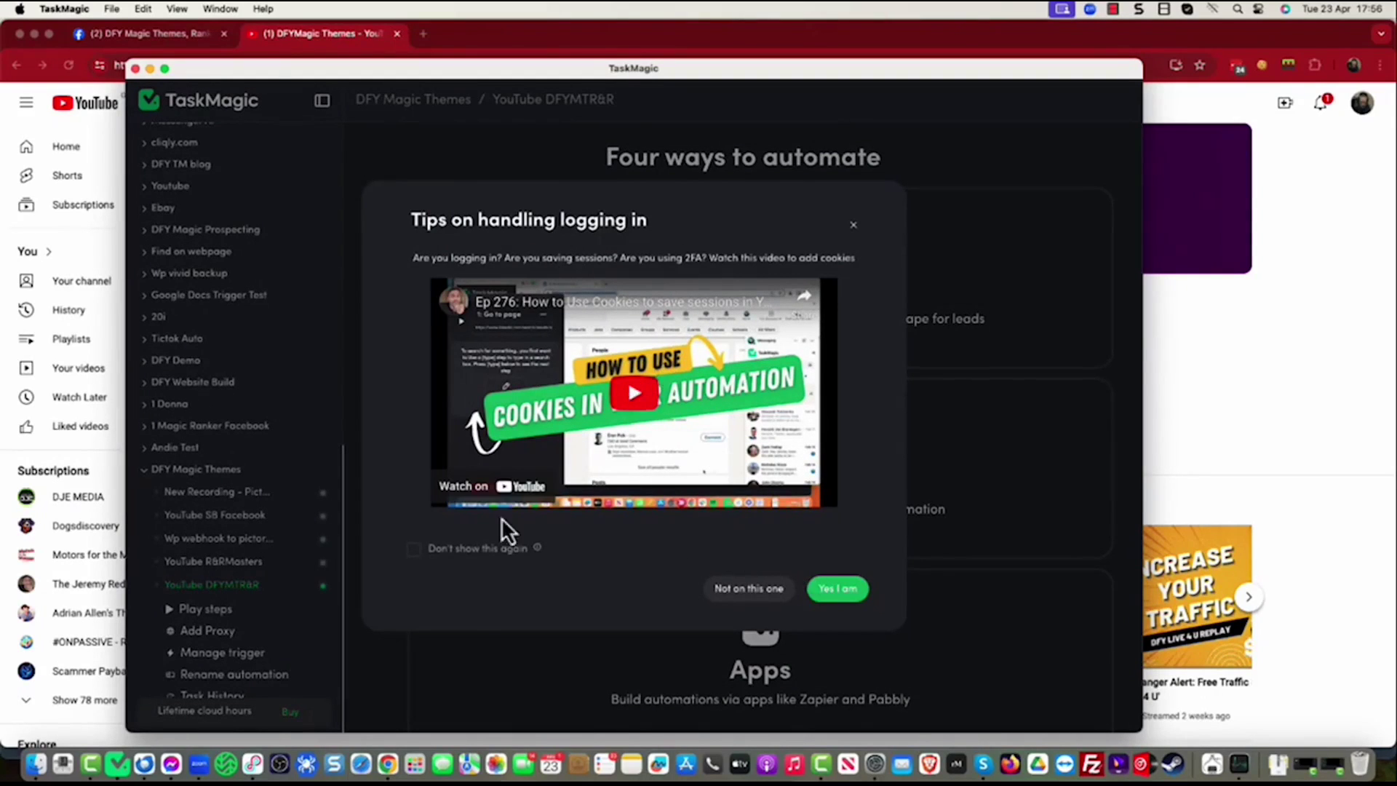
pyautogui.click(838, 593)
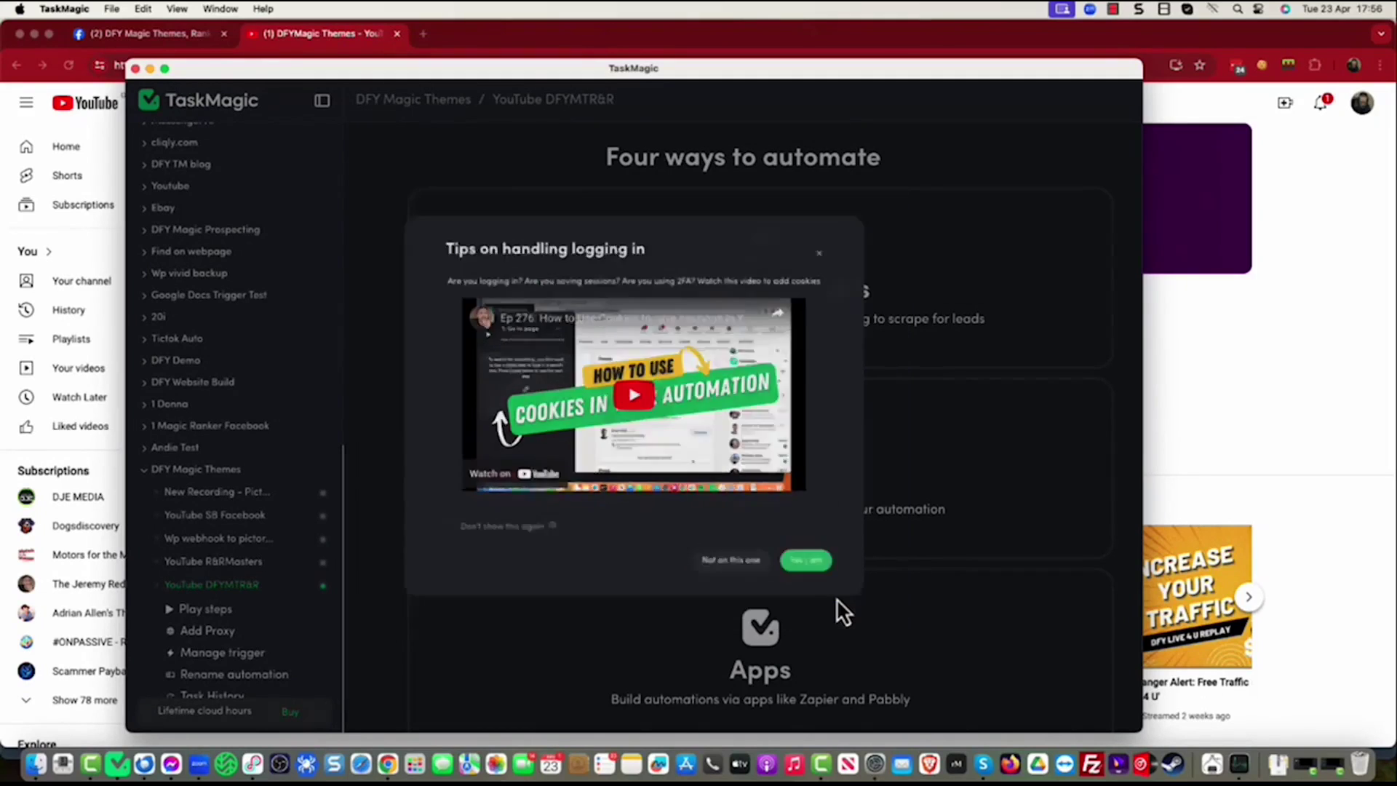
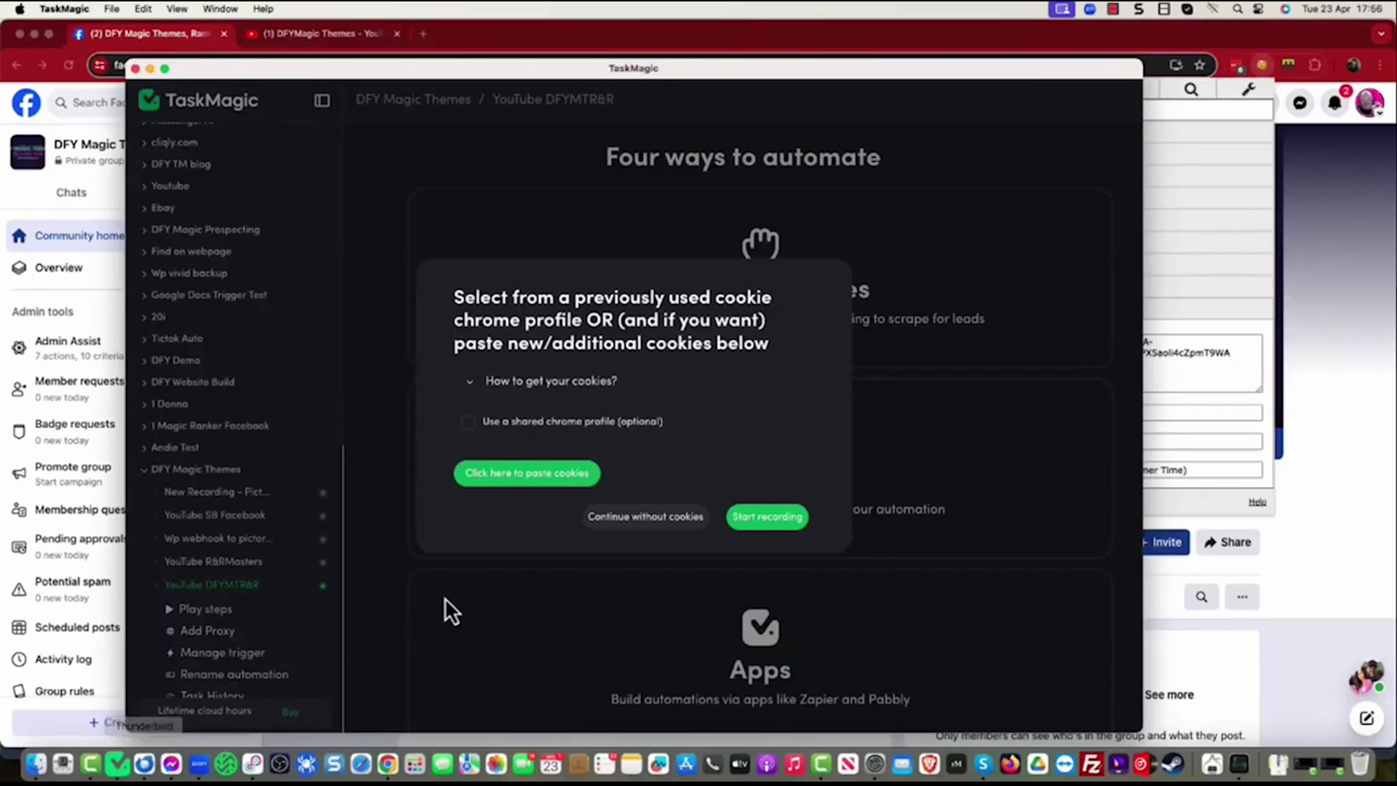
# Paste the Facebook session cookies, choose facebook.com as the starting URL, and start recording with the recorder window moved clear of the browser.
pyautogui.click(518, 474)
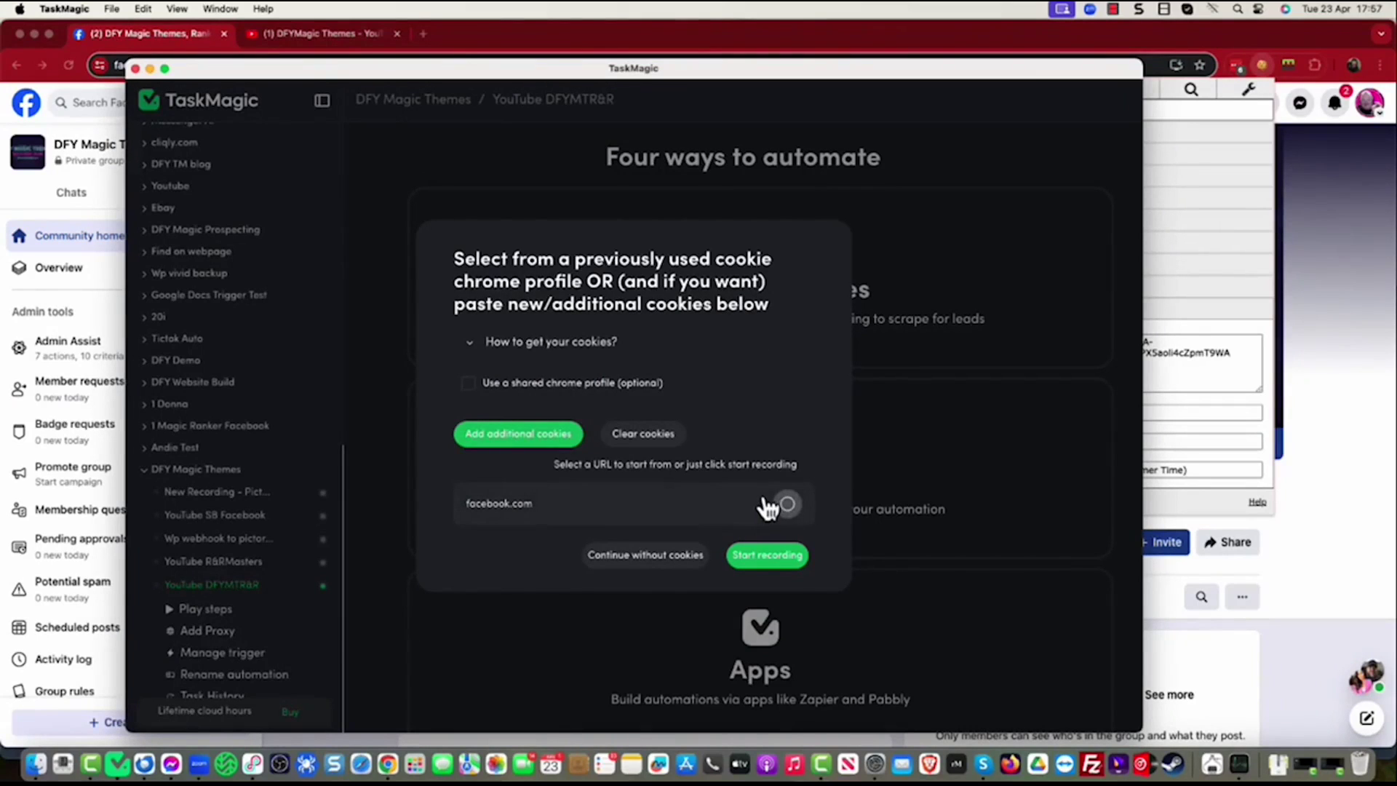
pyautogui.click(787, 503)
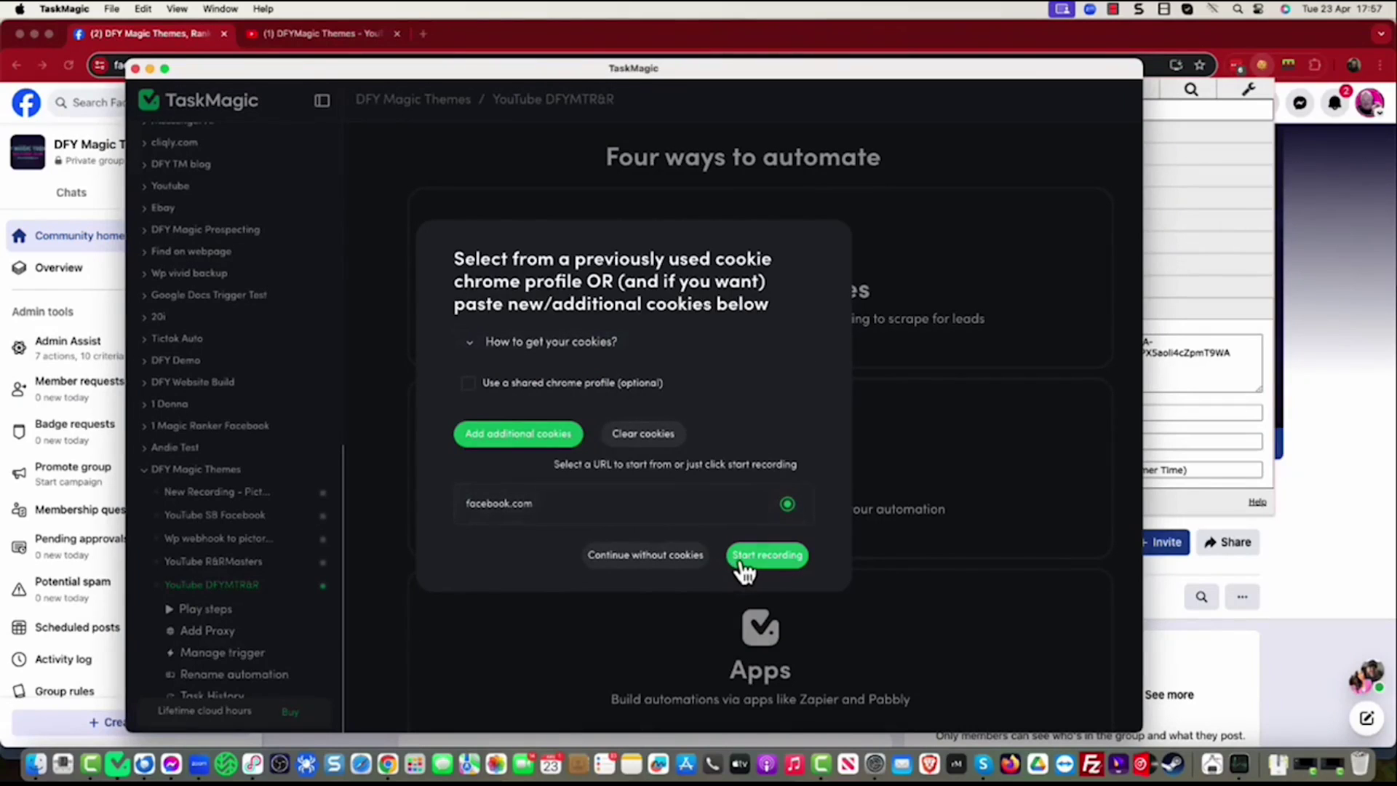
pyautogui.click(765, 557)
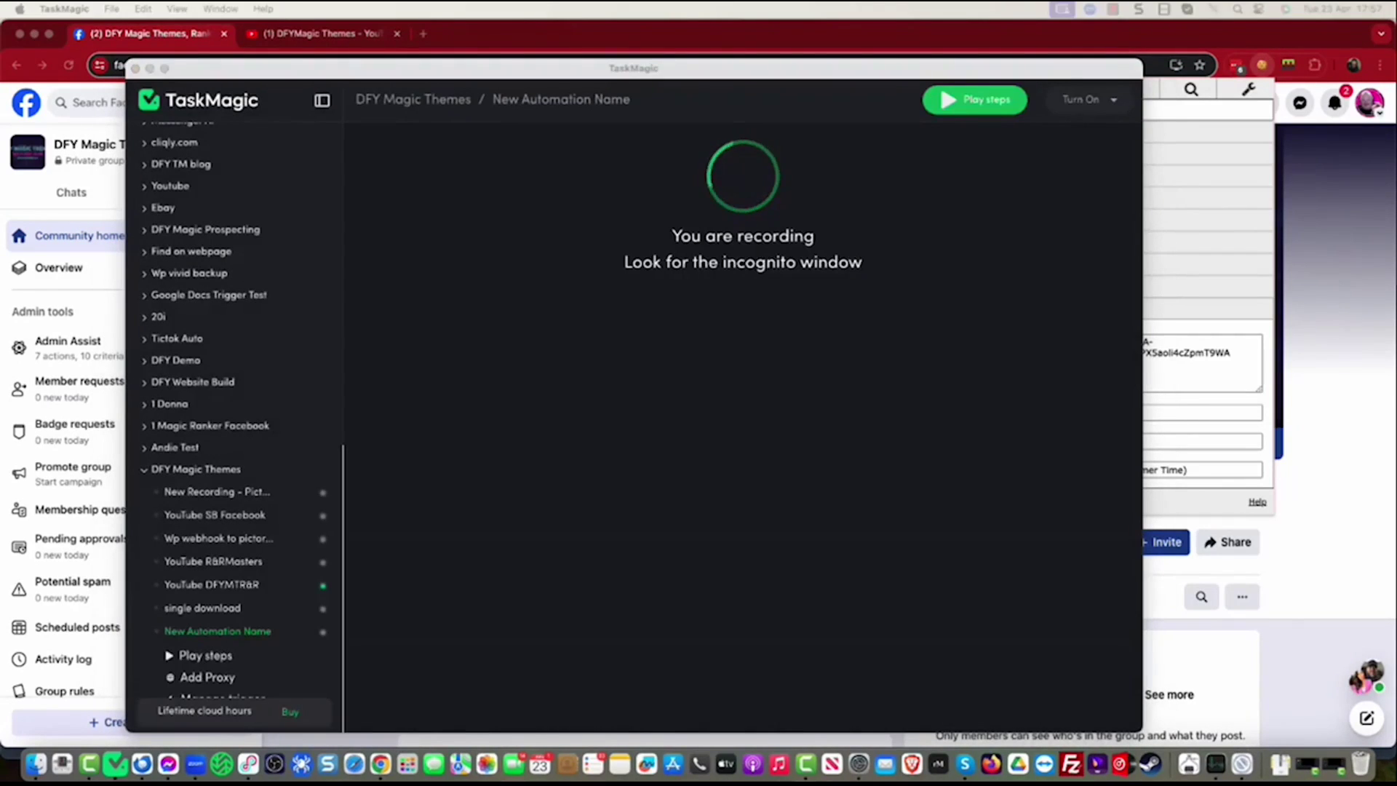
pyautogui.moveTo(272, 129); pyautogui.dragTo(211, 115)
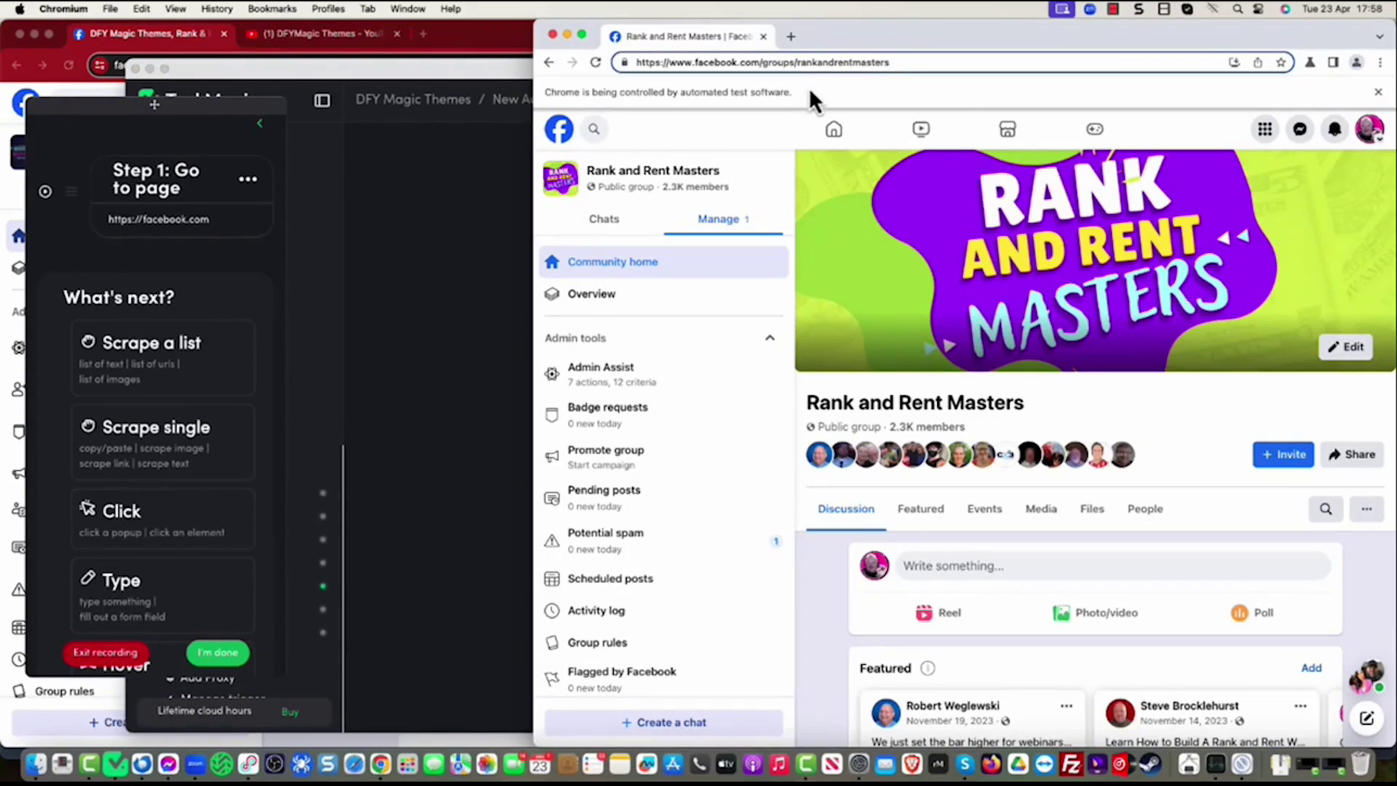
pyautogui.moveTo(892, 62); pyautogui.dragTo(624, 60)
pyautogui.rightClick(675, 63)
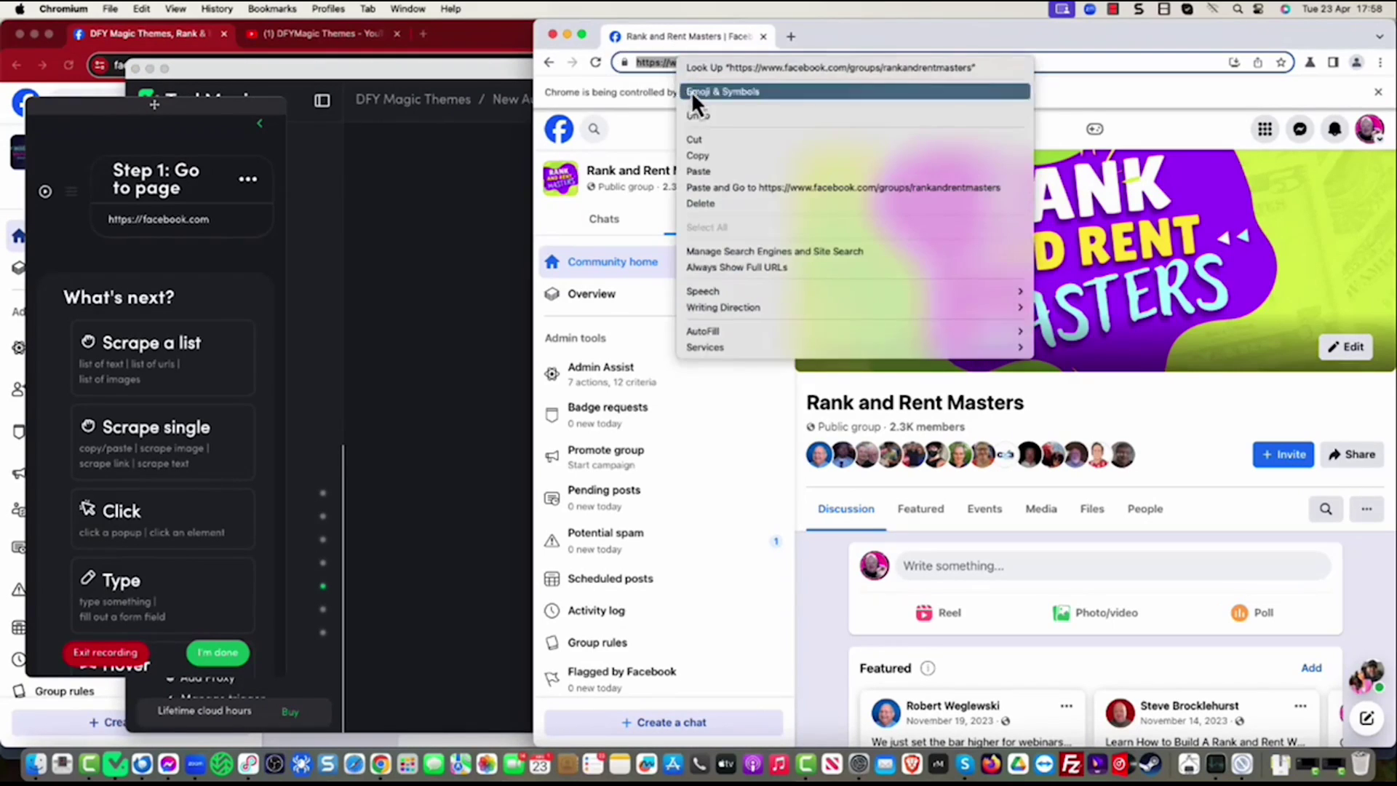
pyautogui.click(696, 155)
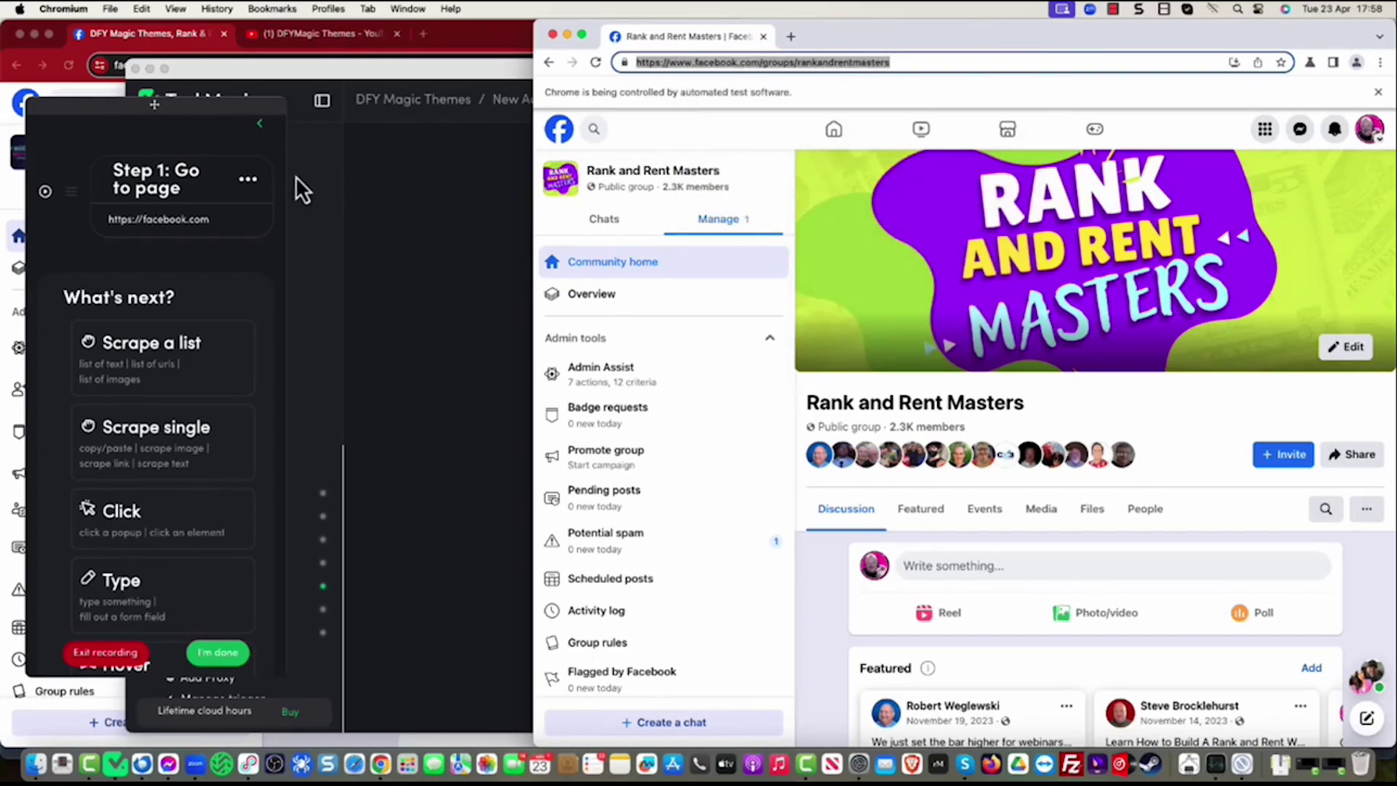
pyautogui.click(248, 181)
pyautogui.click(248, 180)
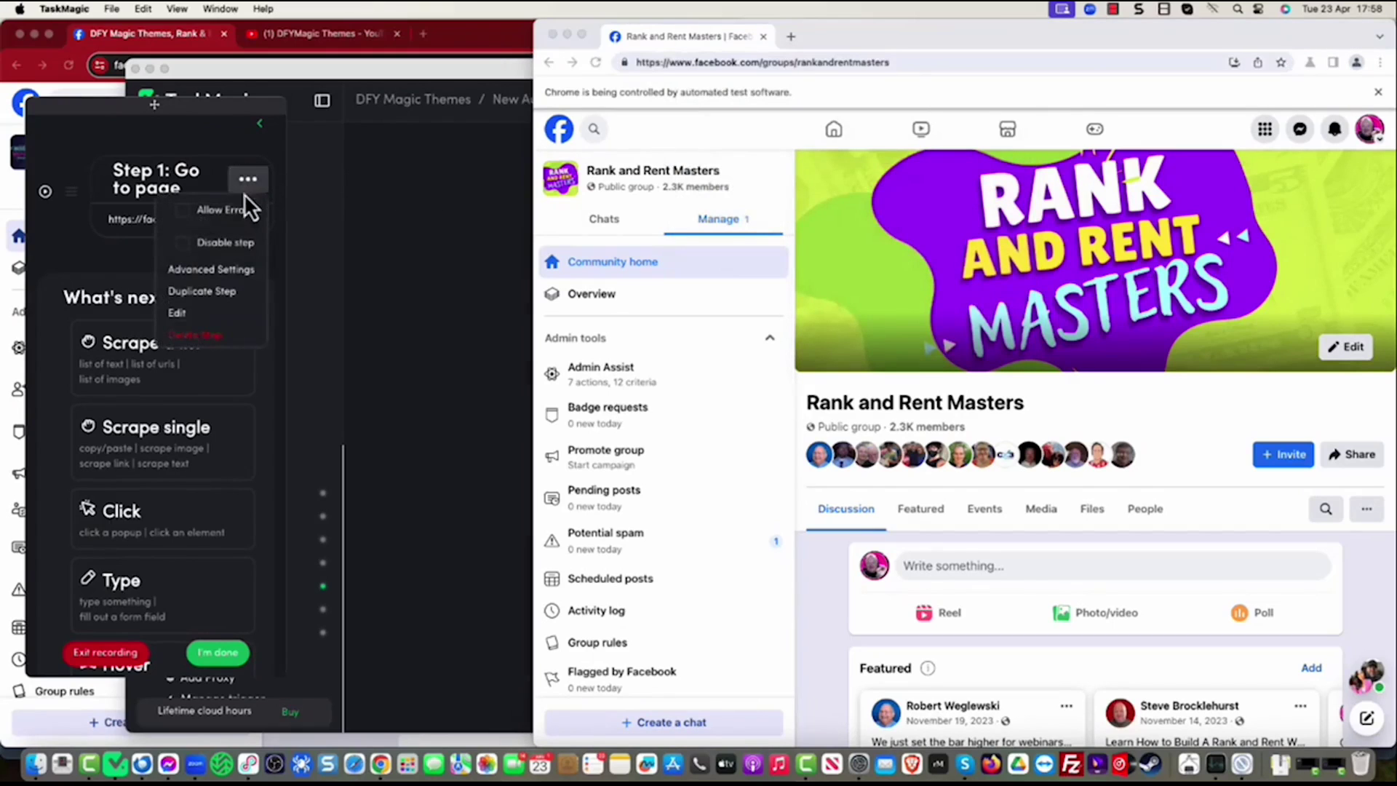
pyautogui.click(216, 320)
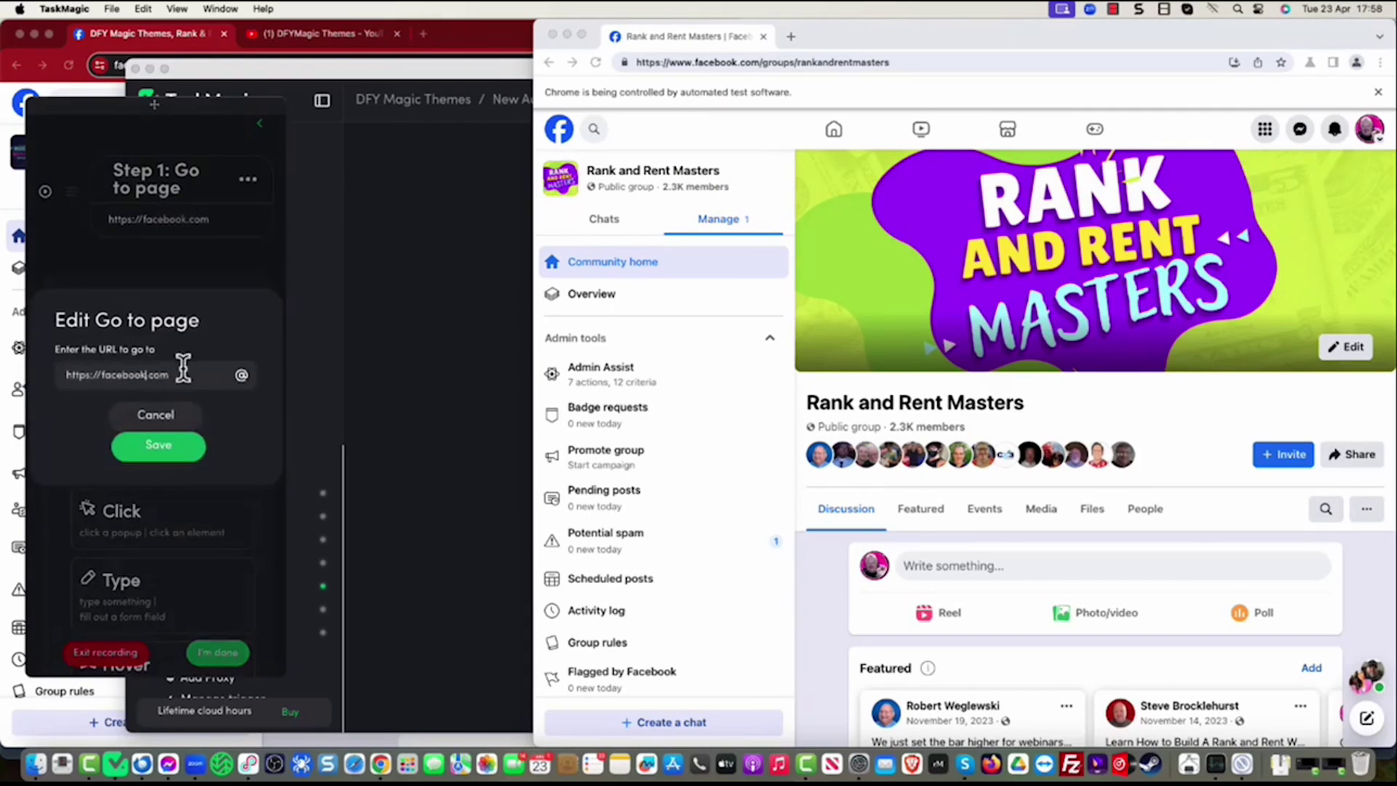
pyautogui.moveTo(181, 375); pyautogui.dragTo(37, 357)
pyautogui.press('super+v')
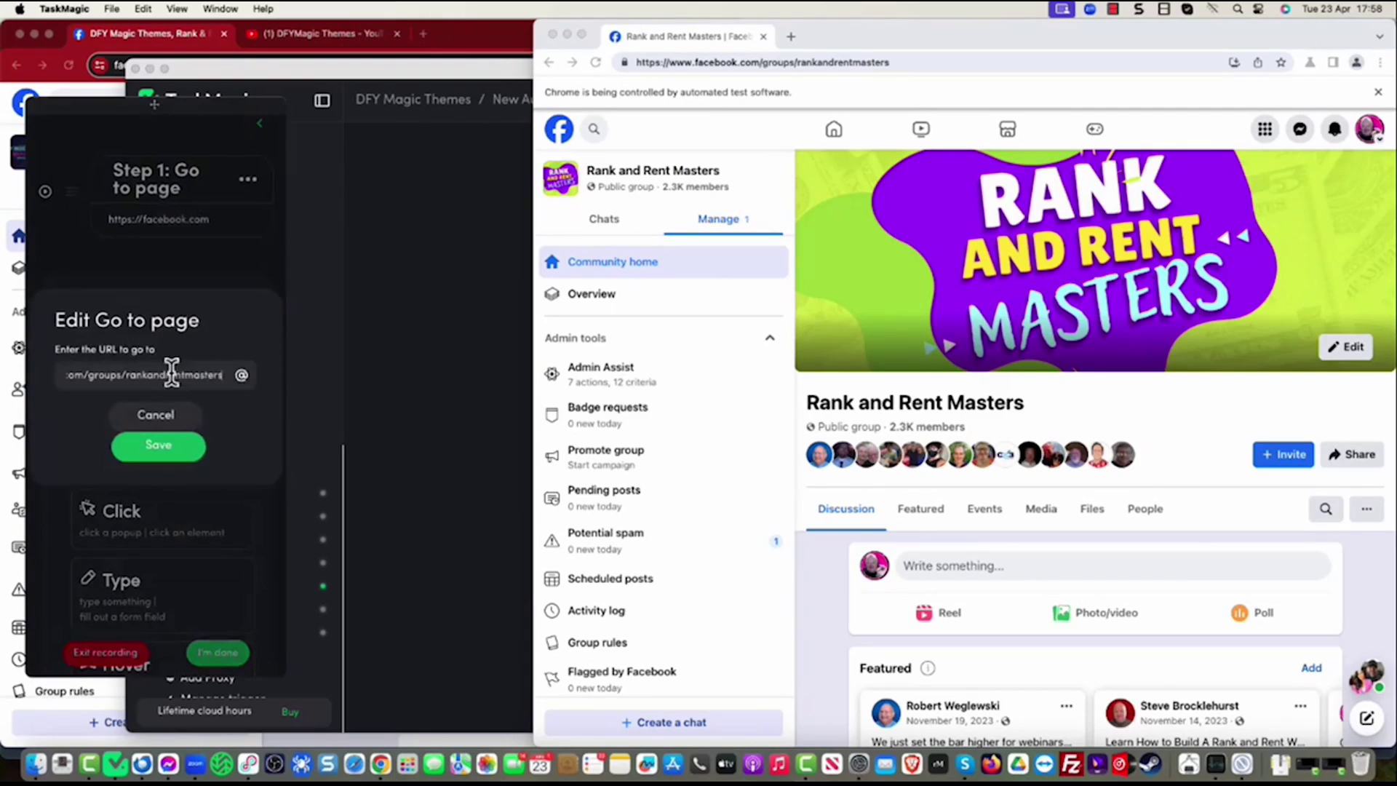
pyautogui.click(165, 447)
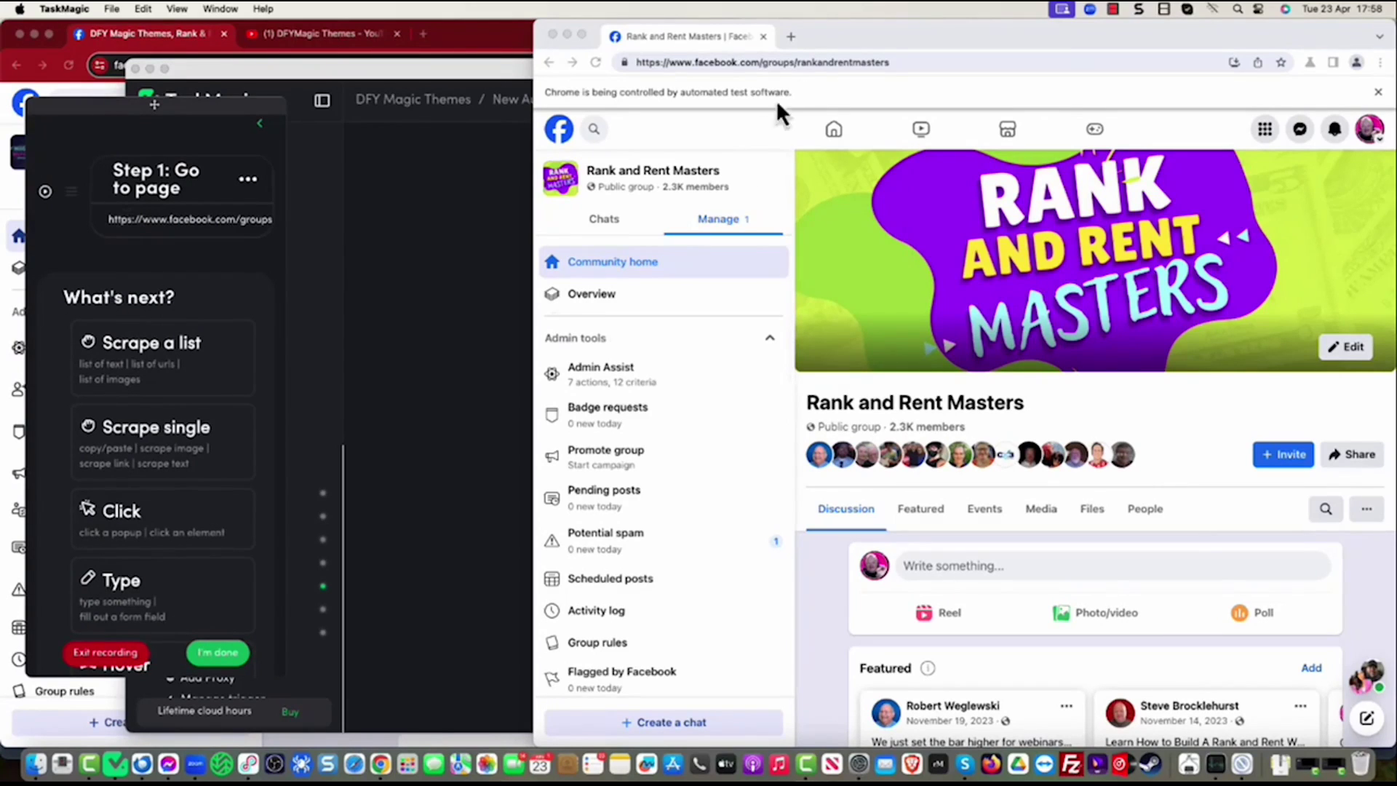
# Record a Click step on the group's "Write something..." box and confirm the found element.
pyautogui.scroll(-2, 982, 484)
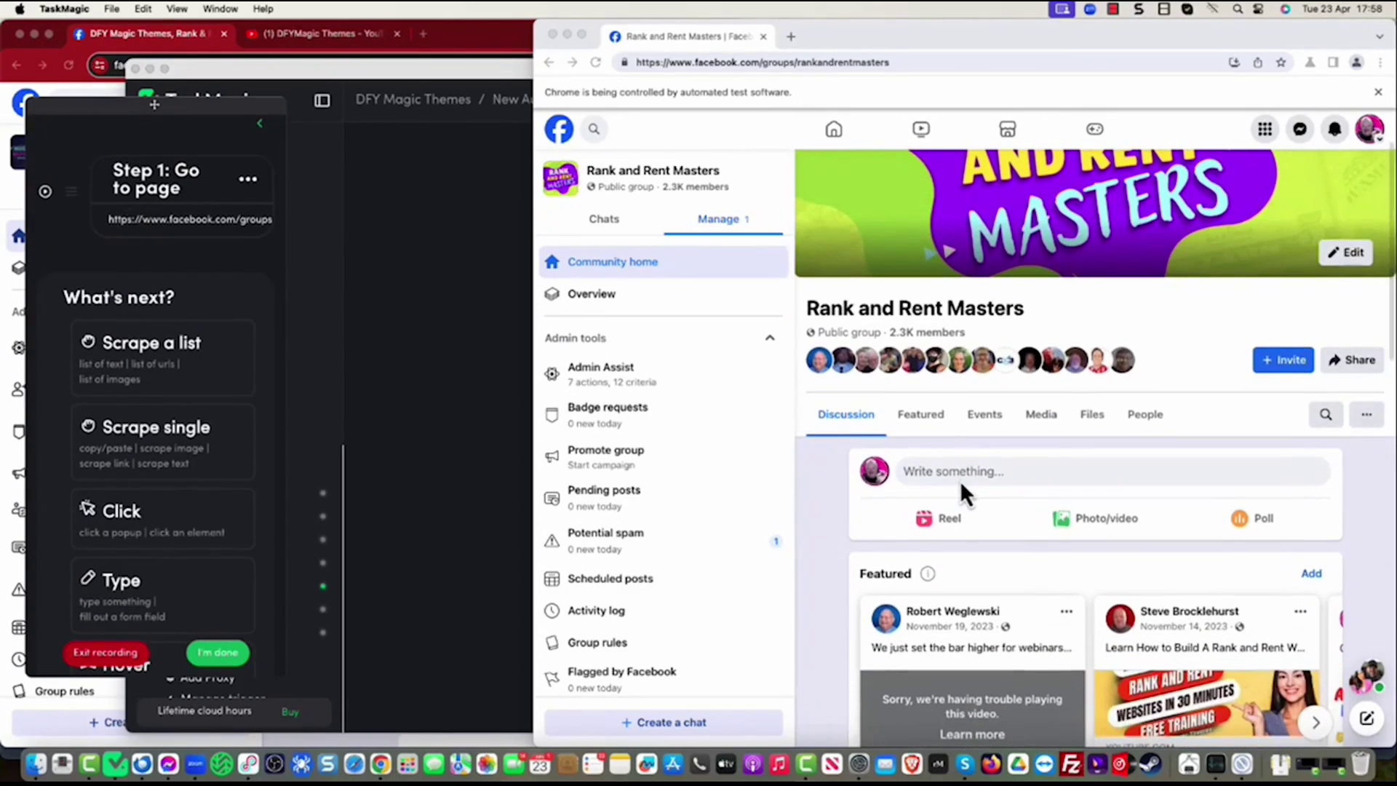
pyautogui.click(111, 521)
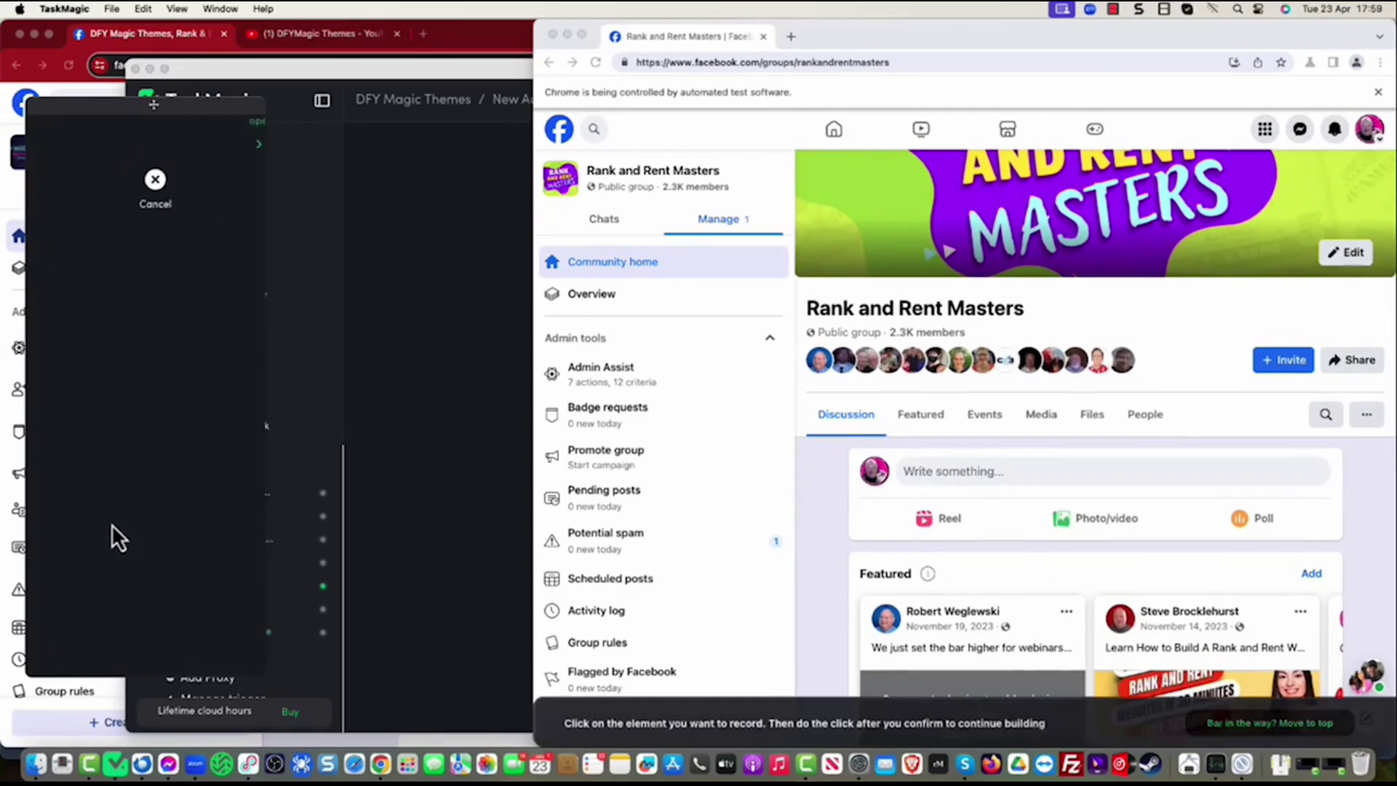
pyautogui.click(912, 479)
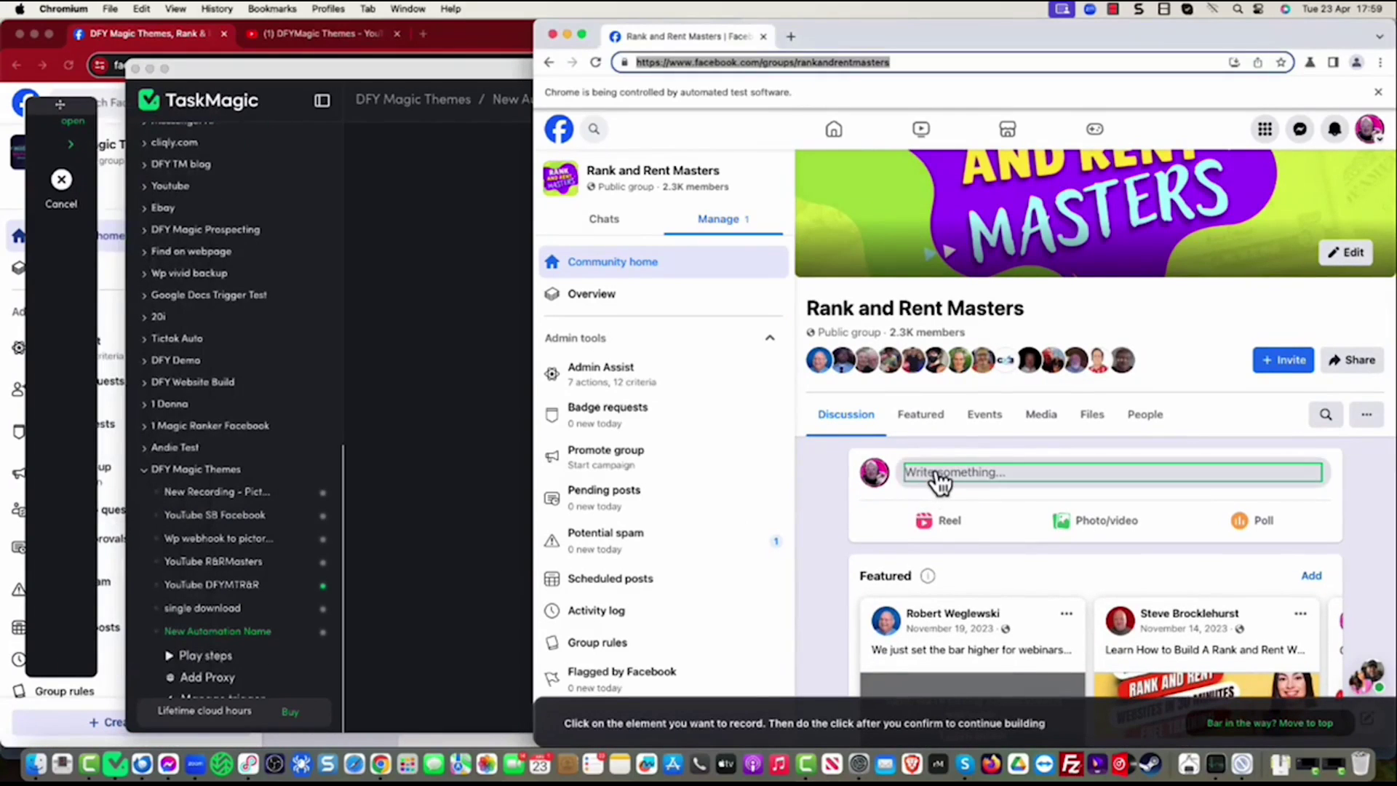
pyautogui.click(938, 479)
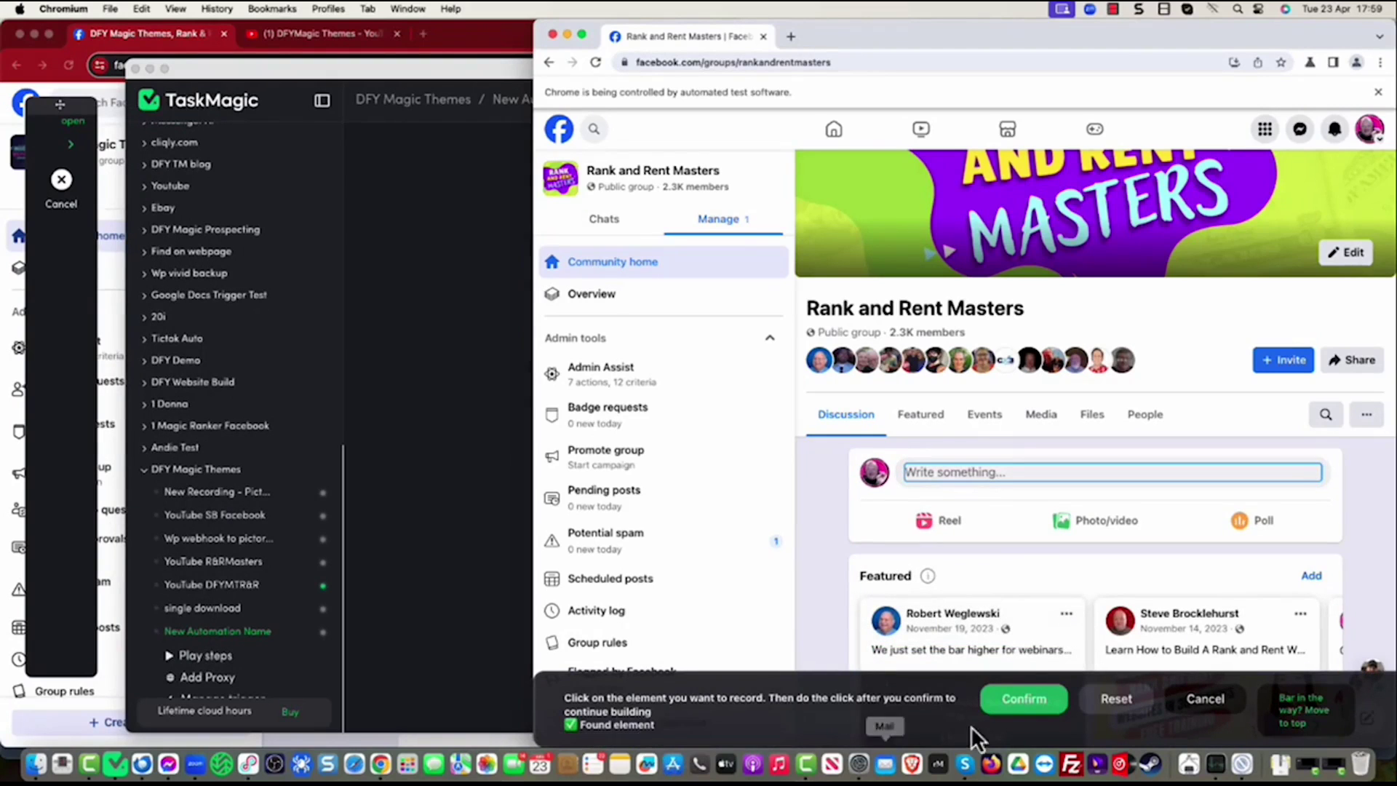
pyautogui.click(1014, 700)
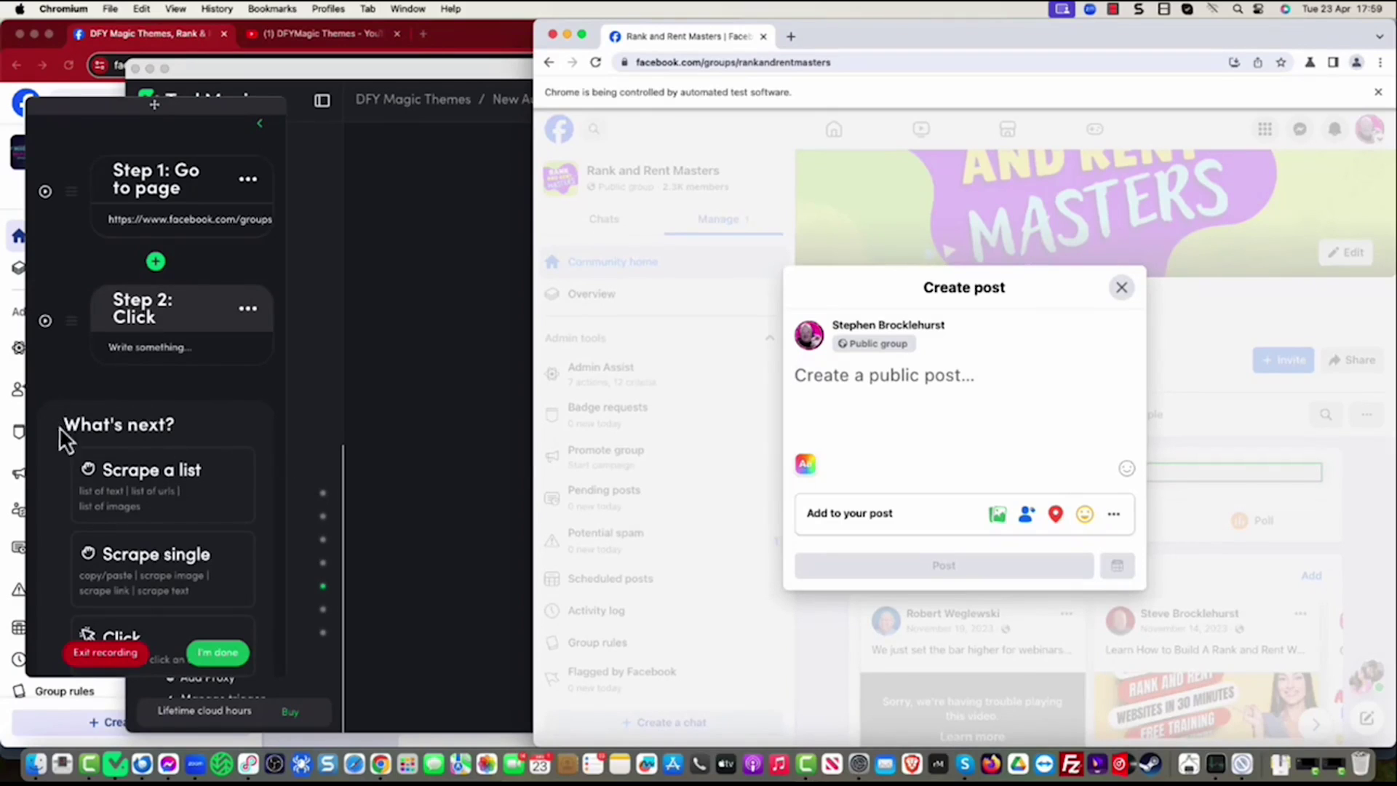
pyautogui.scroll(-5, 161, 508)
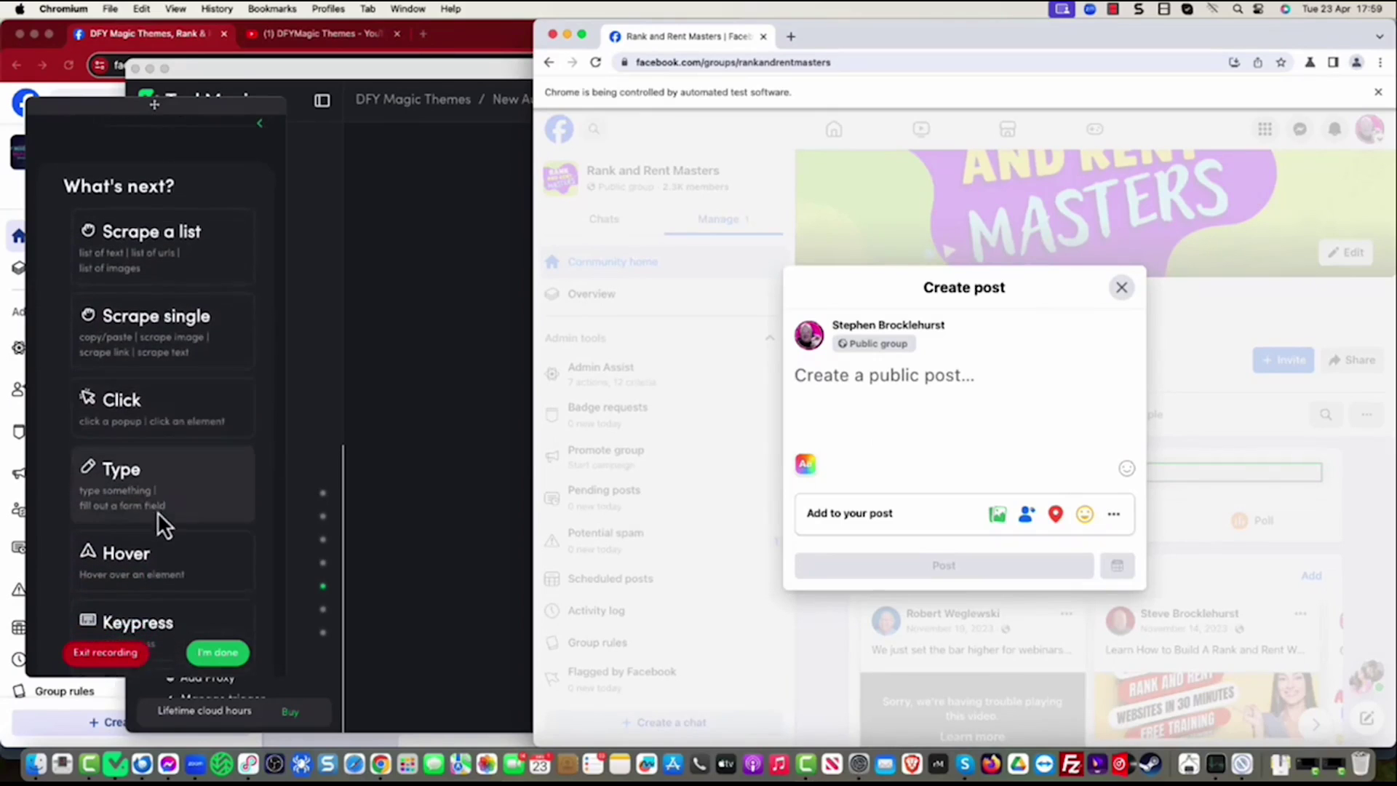
pyautogui.click(131, 461)
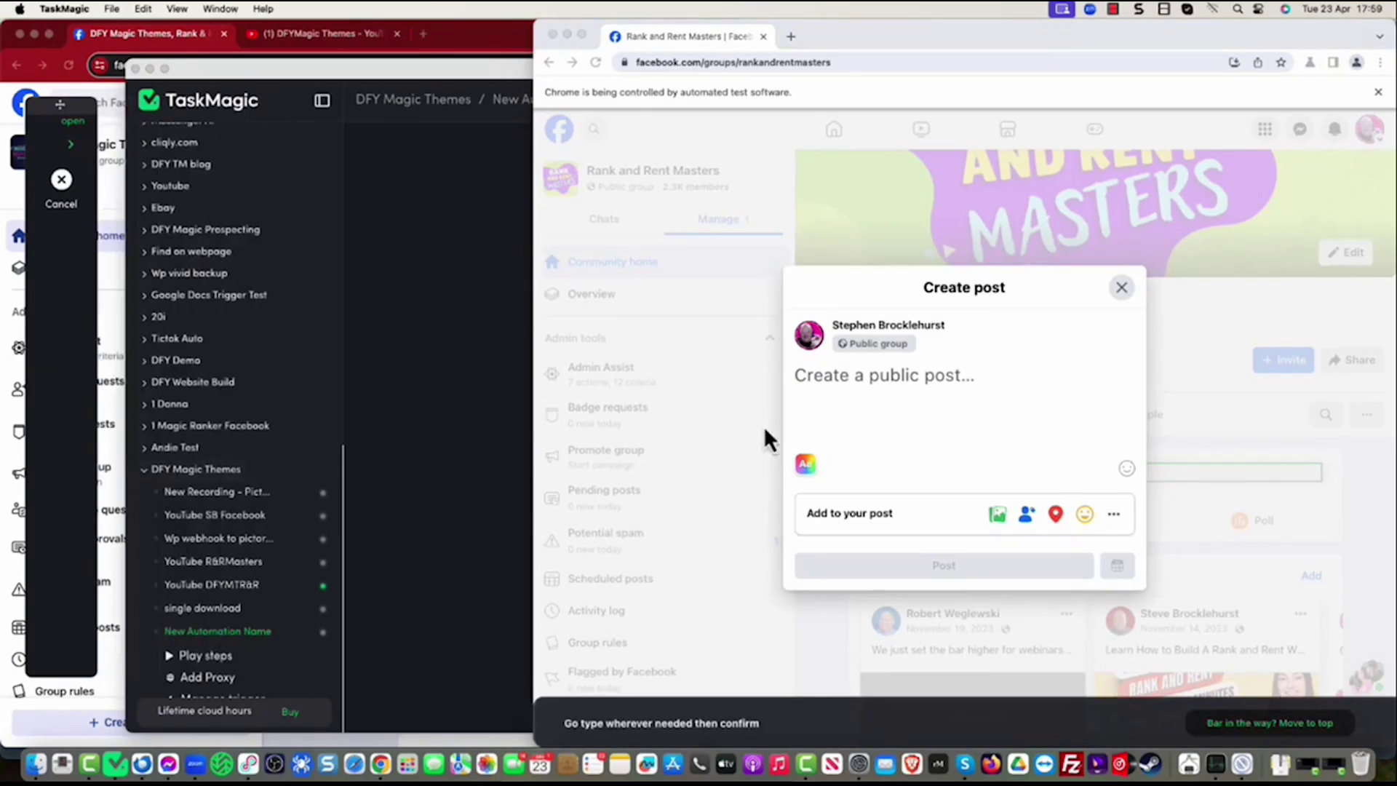
pyautogui.click(834, 380)
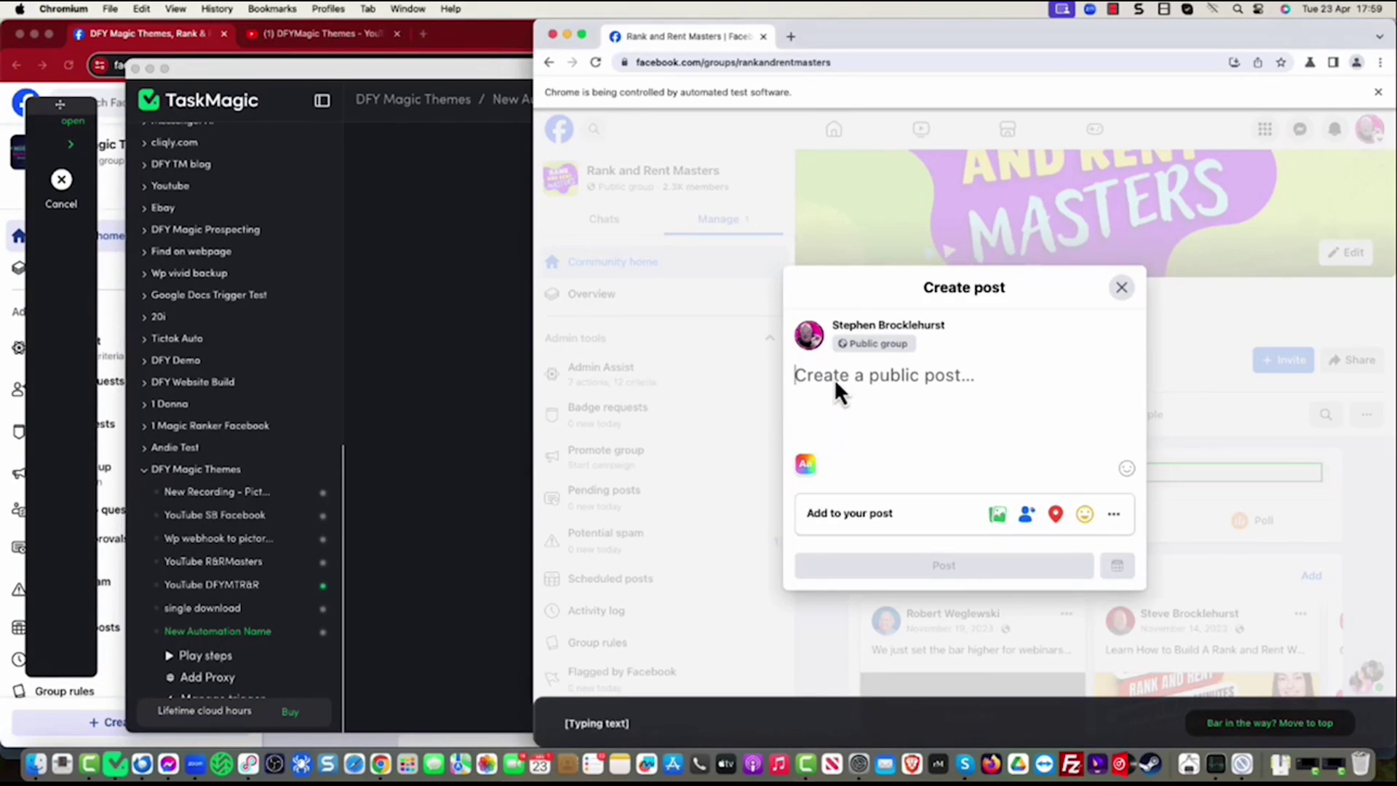
pyautogui.write('Hello Hope Everyone is having a good day')
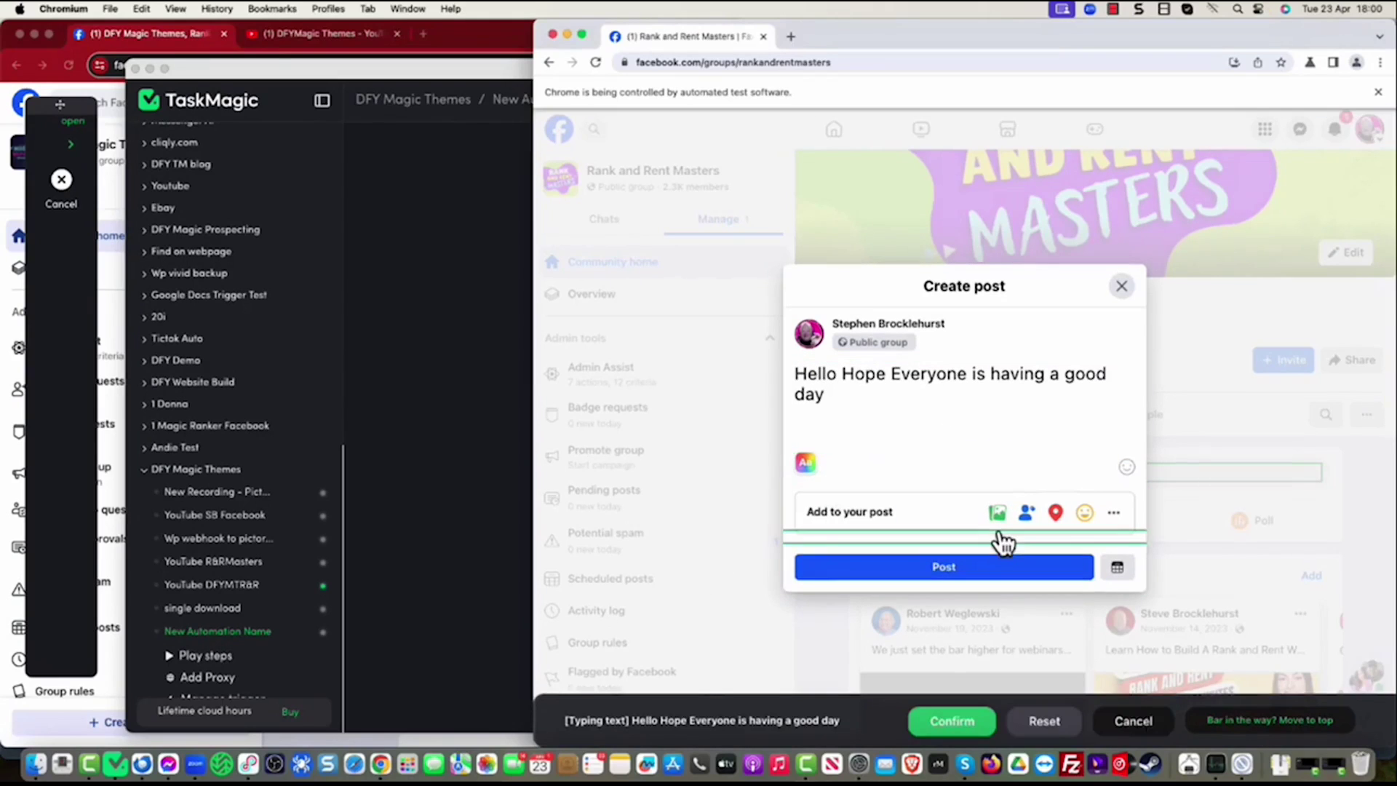
pyautogui.click(939, 722)
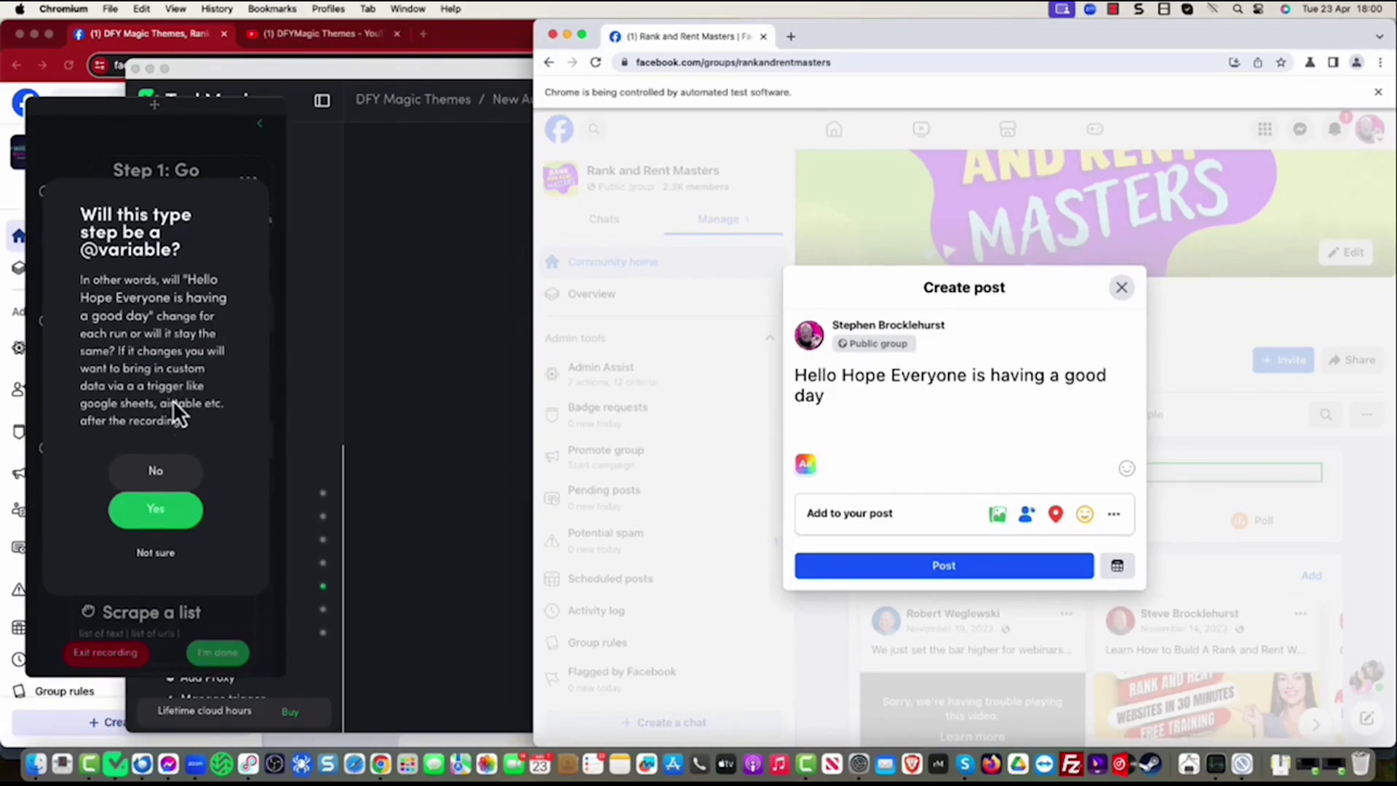
pyautogui.click(155, 510)
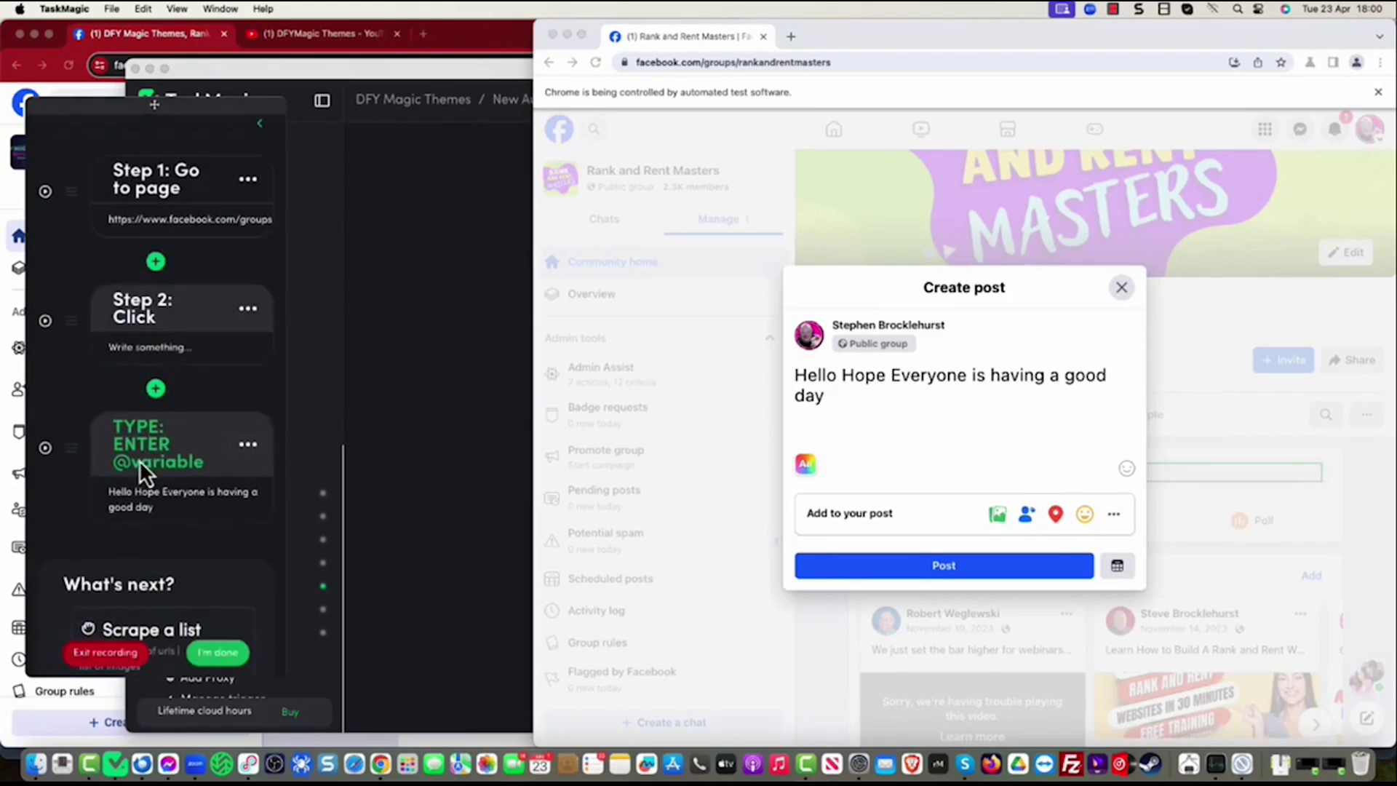
# Record a Click step on the Post button of the group's Create post dialog and confirm the found element.
pyautogui.scroll(-2, 212, 455)
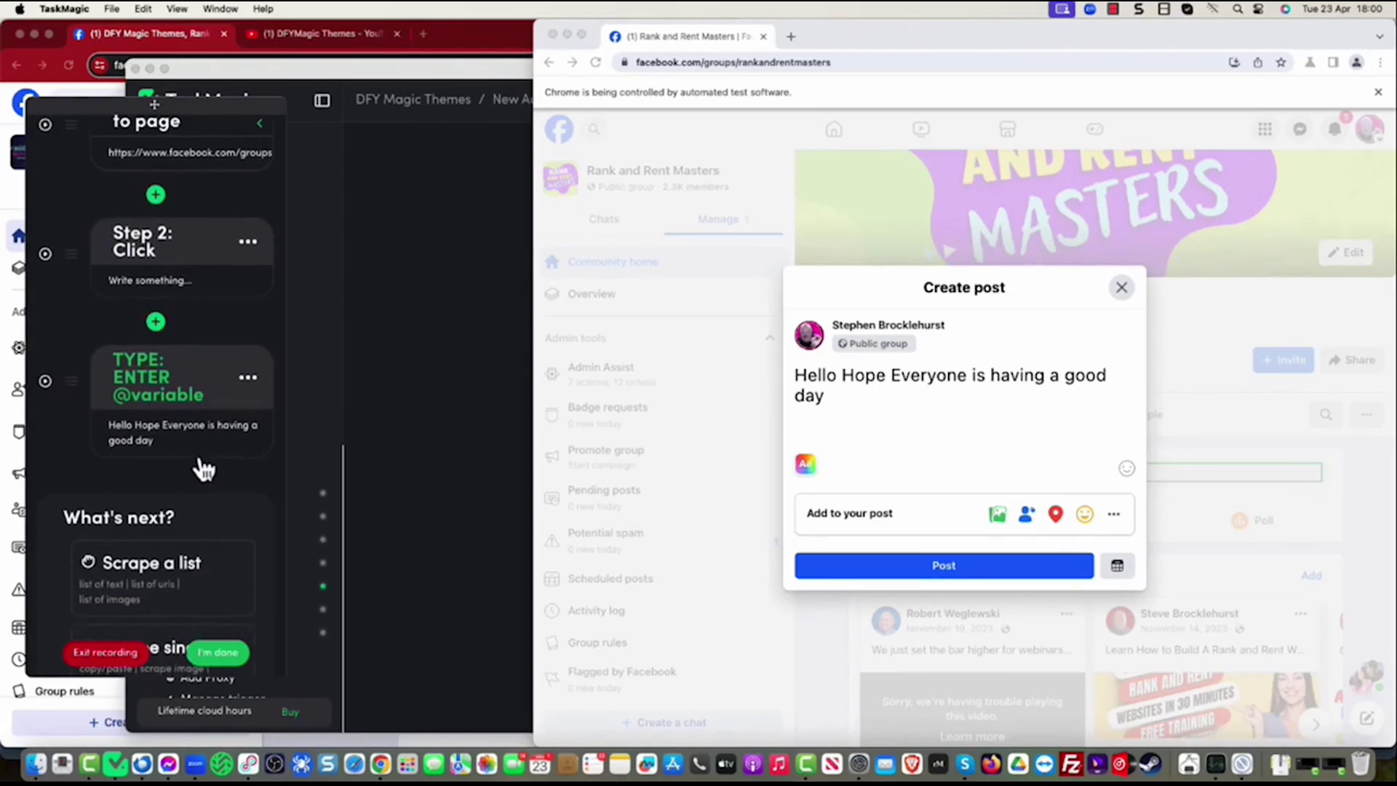
pyautogui.scroll(-2, 184, 452)
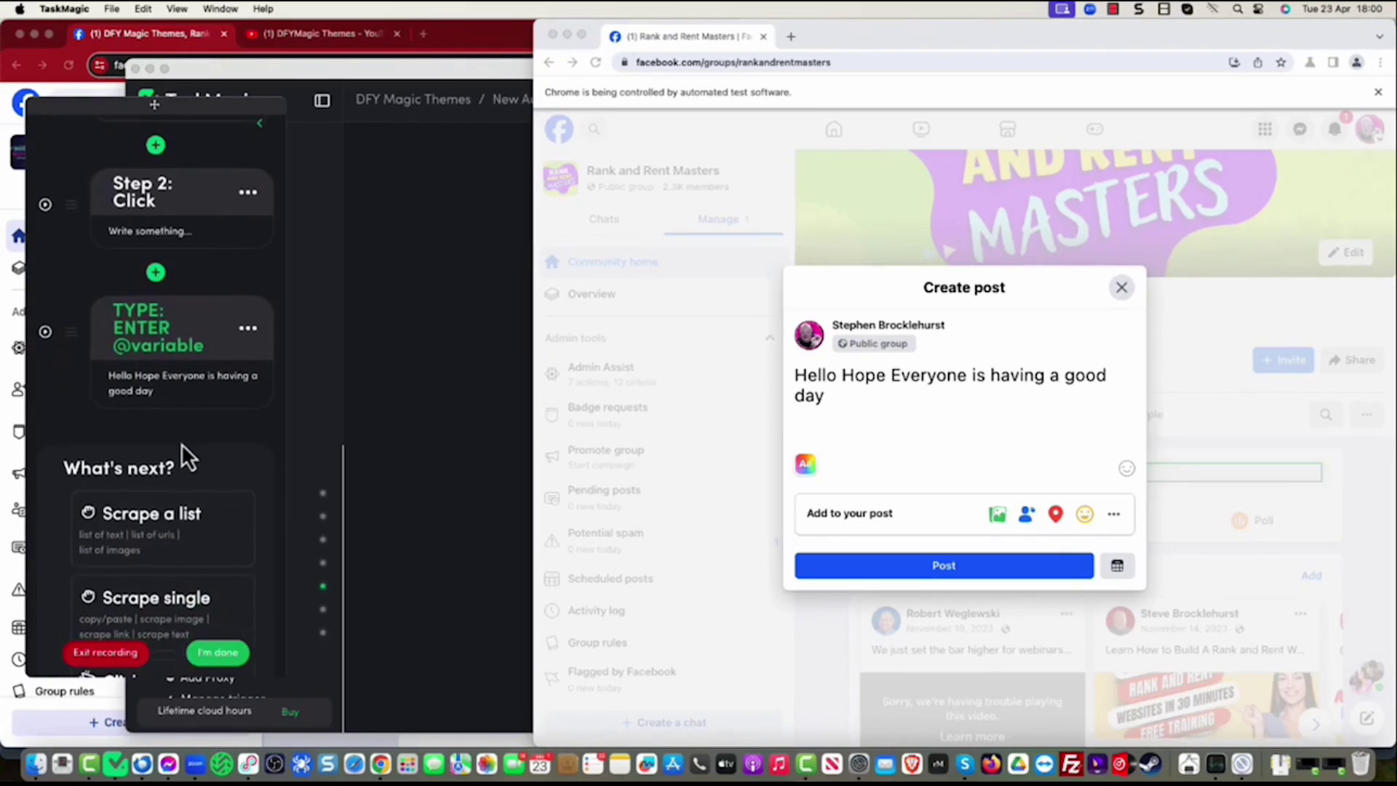
pyautogui.scroll(-2, 181, 443)
pyautogui.click(131, 443)
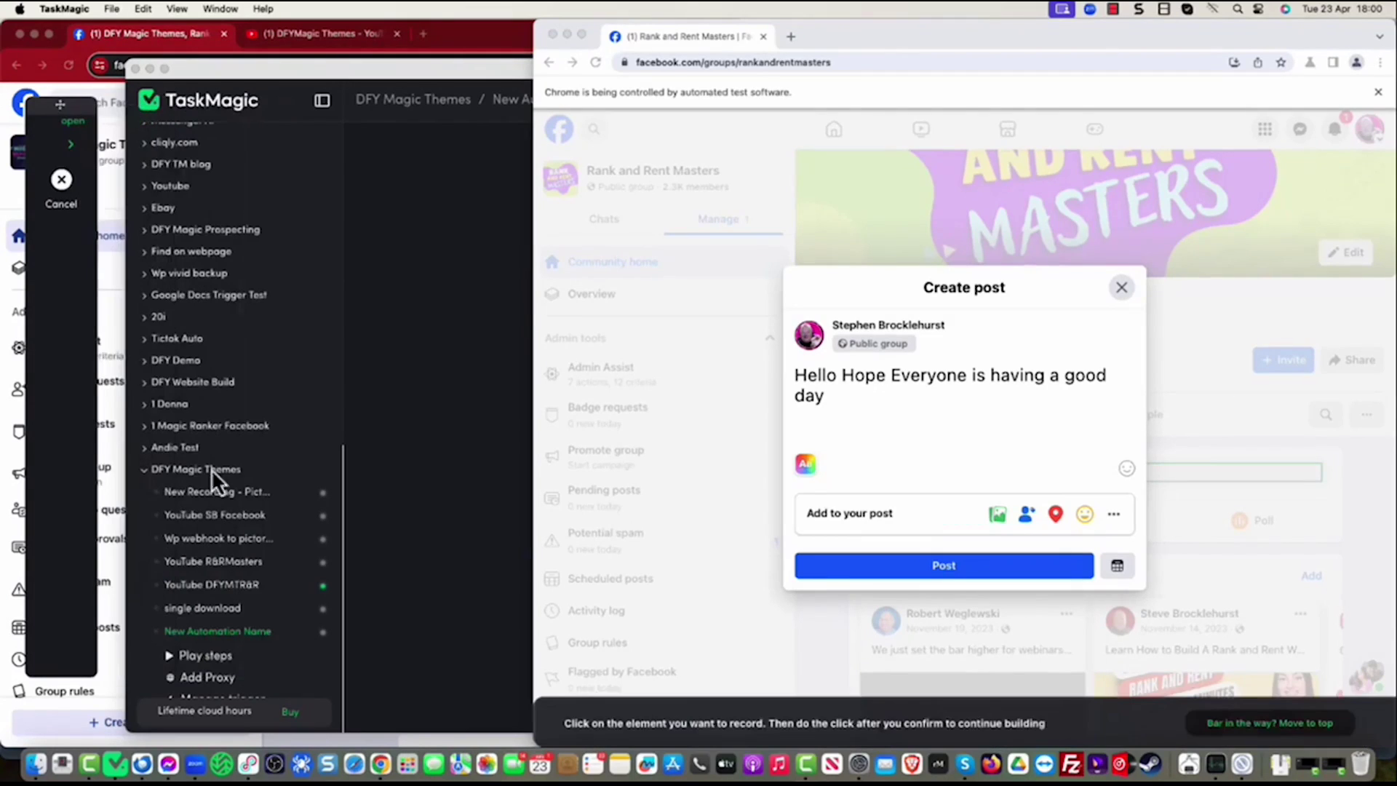
pyautogui.click(944, 569)
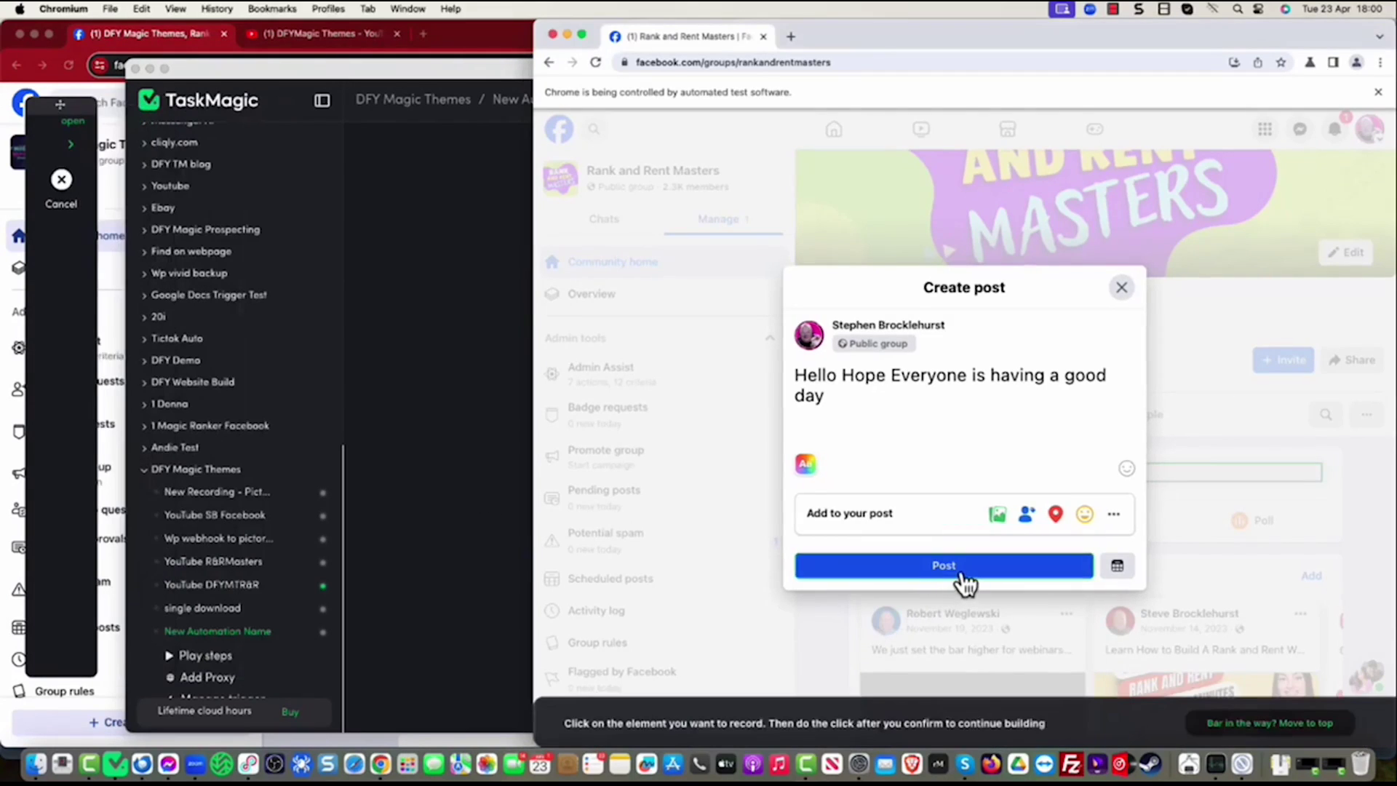
pyautogui.click(959, 572)
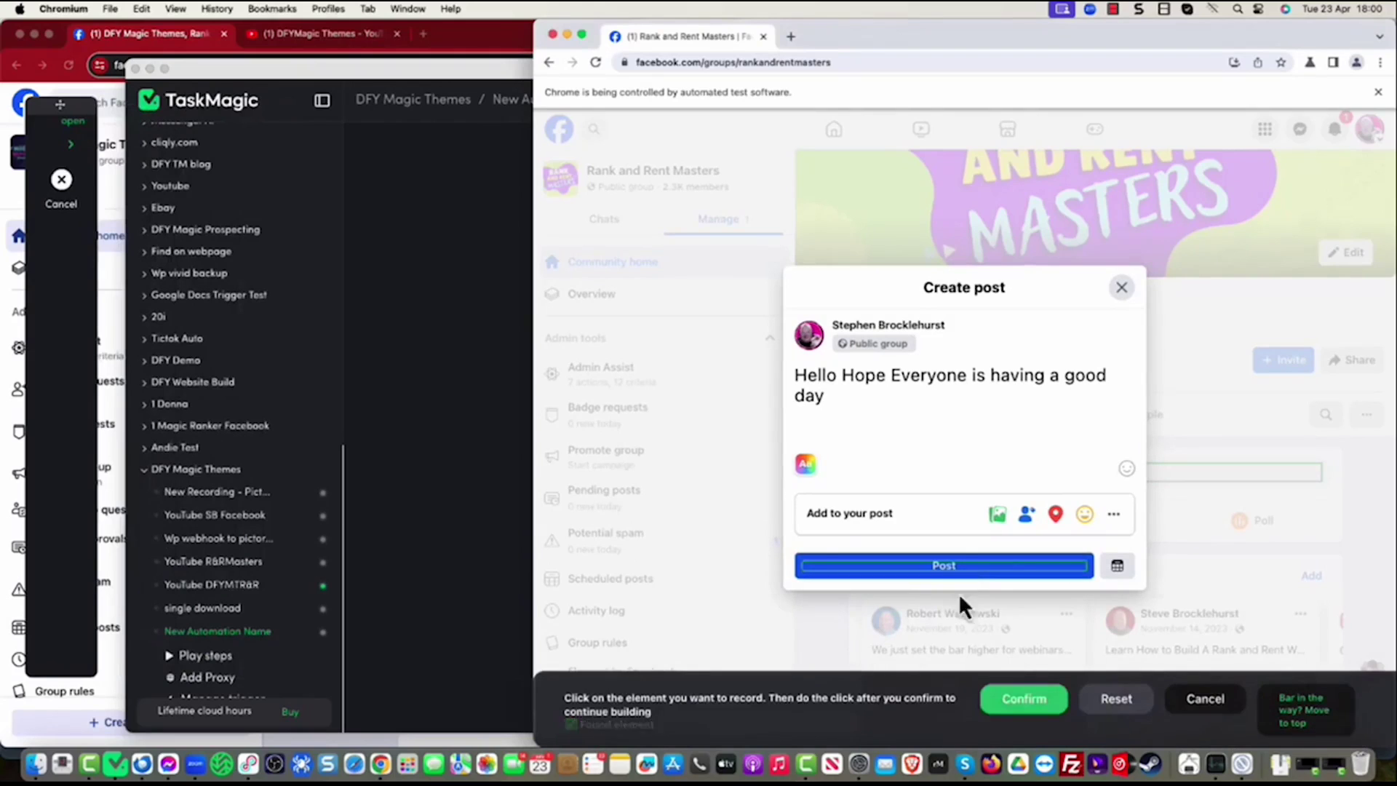
pyautogui.click(1017, 699)
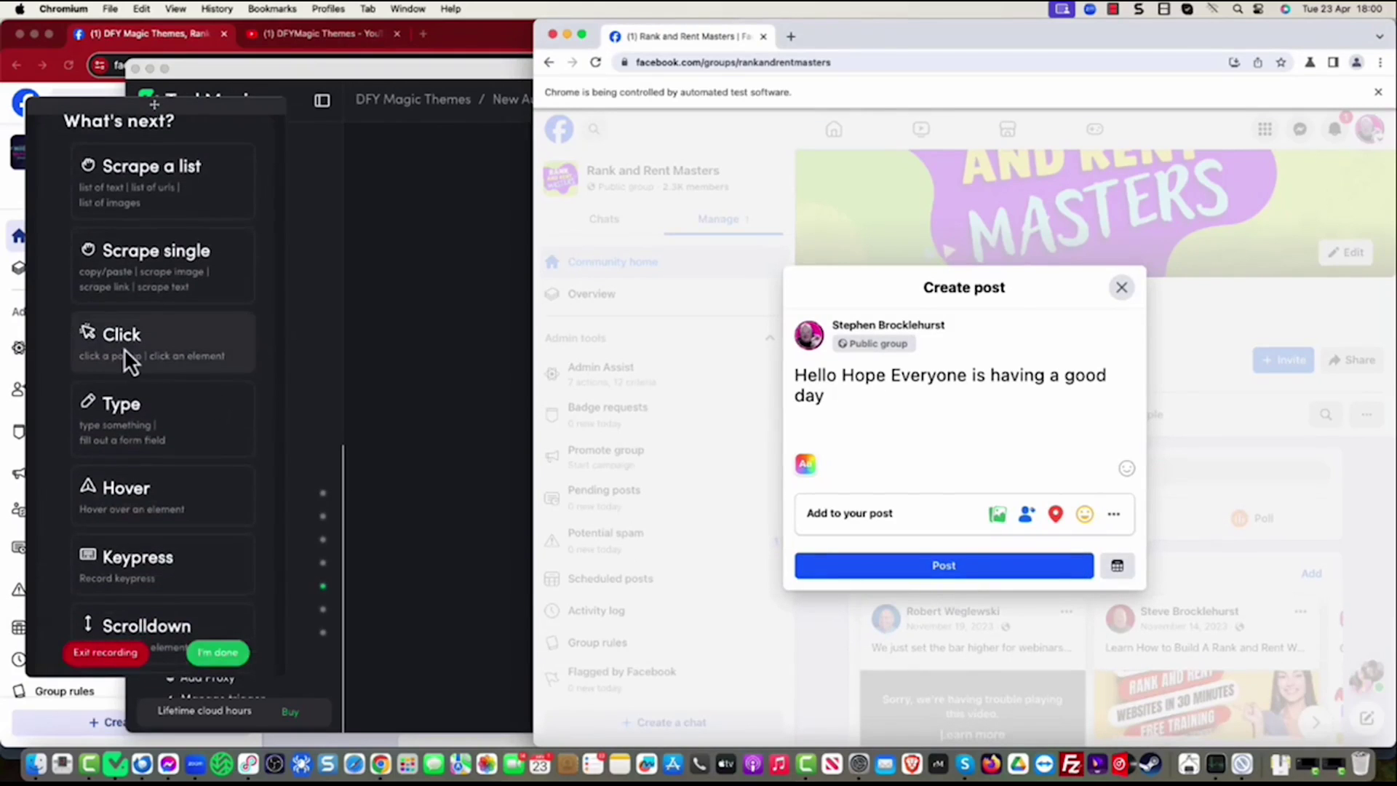
# Finish the recording and skip entering variable data for now.
pyautogui.scroll(5, 123, 347)
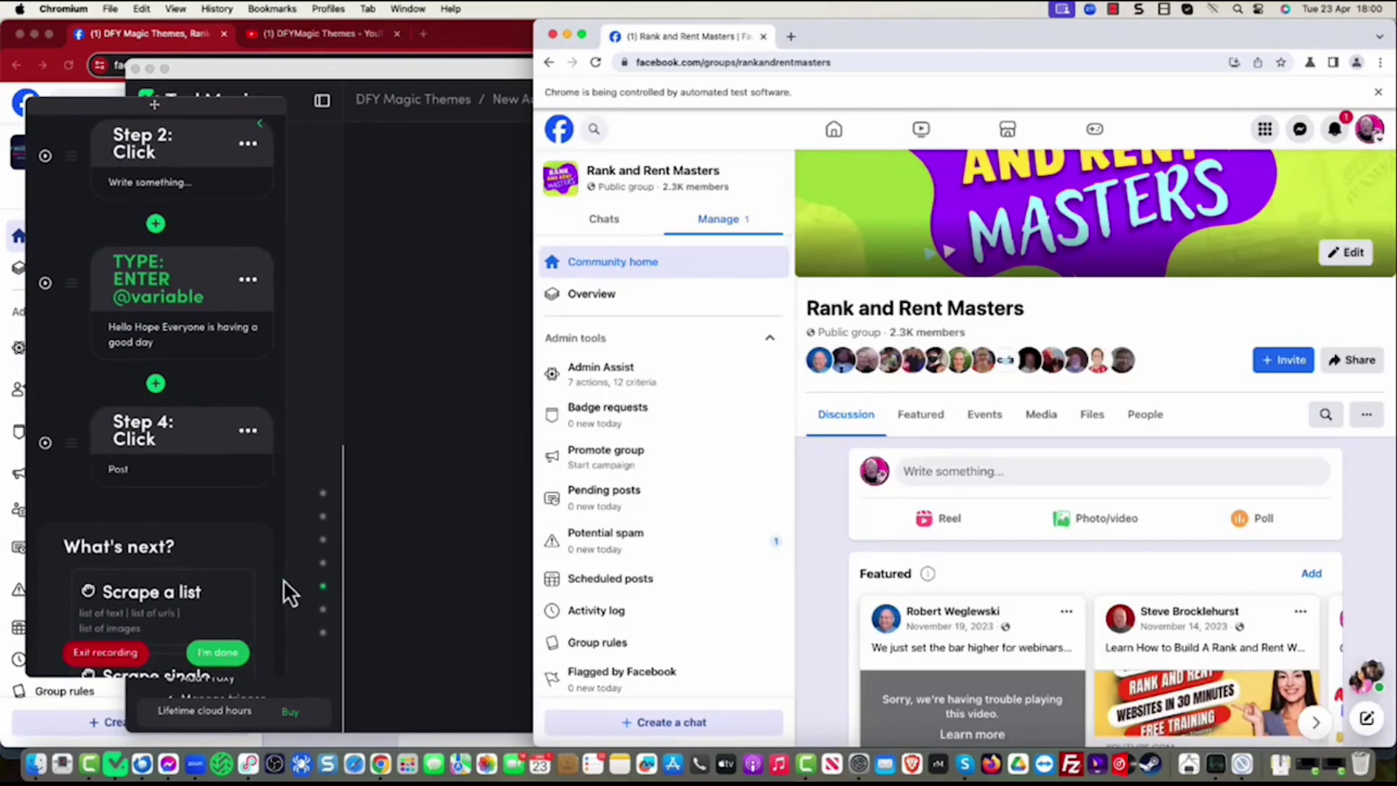
pyautogui.click(216, 651)
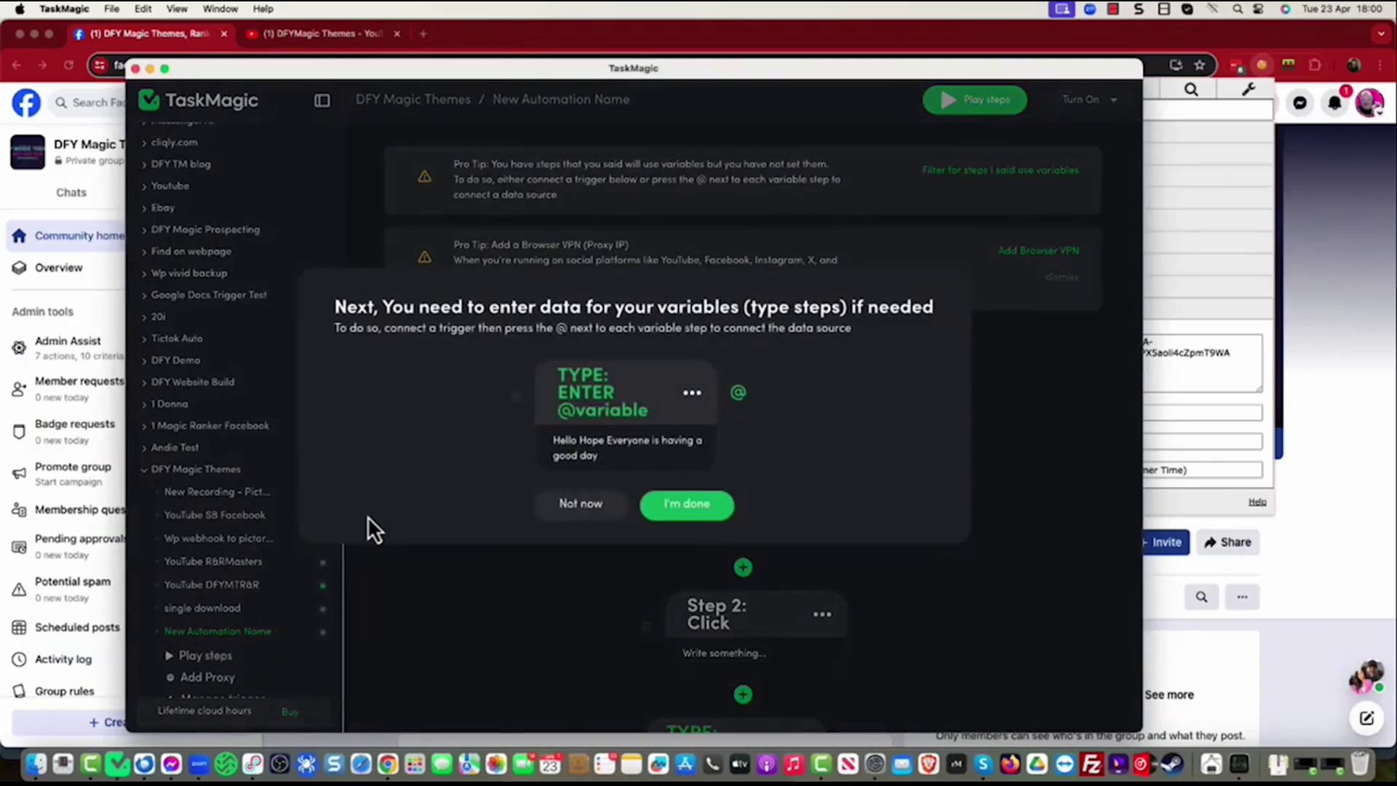
pyautogui.click(568, 504)
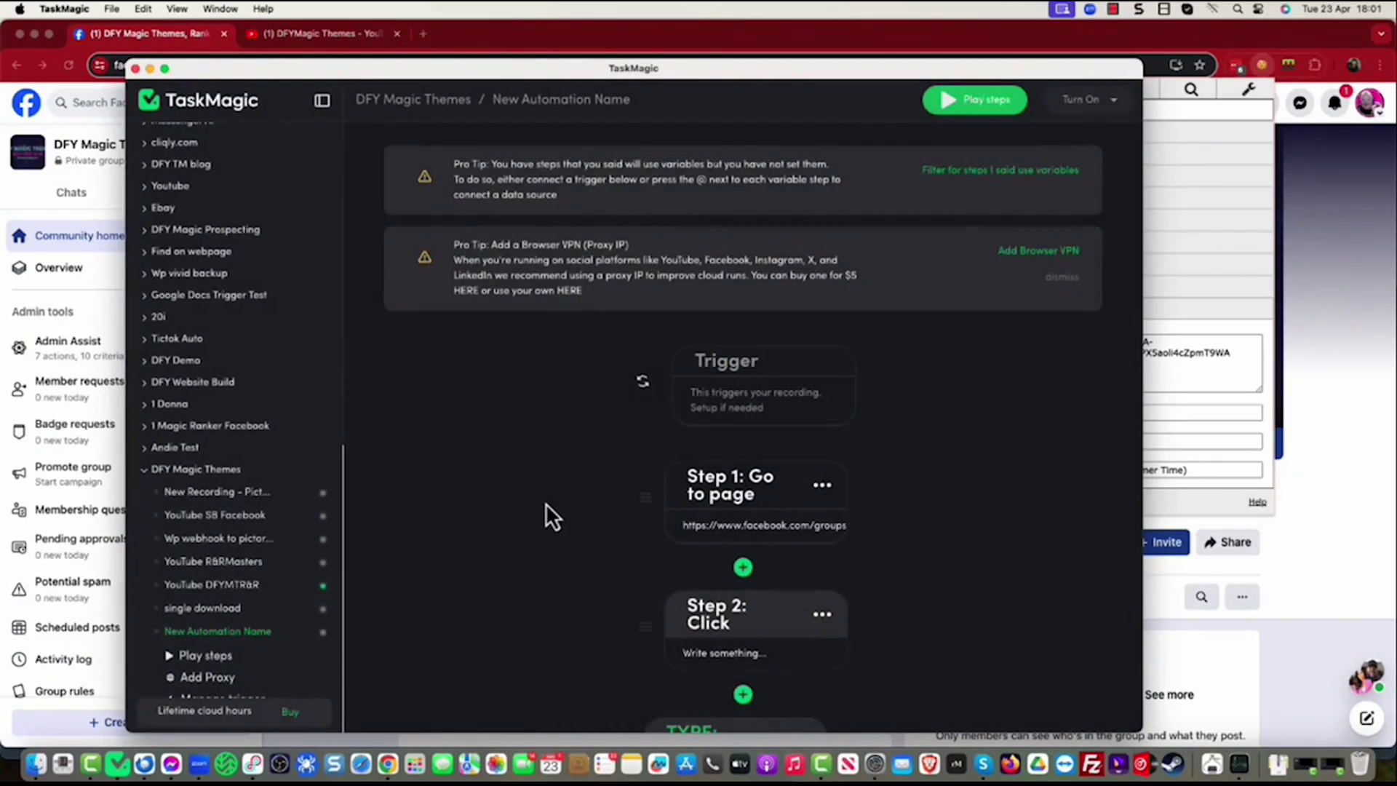
# Set the automation's trigger to Webhook and copy its webhook URL.
pyautogui.click(731, 390)
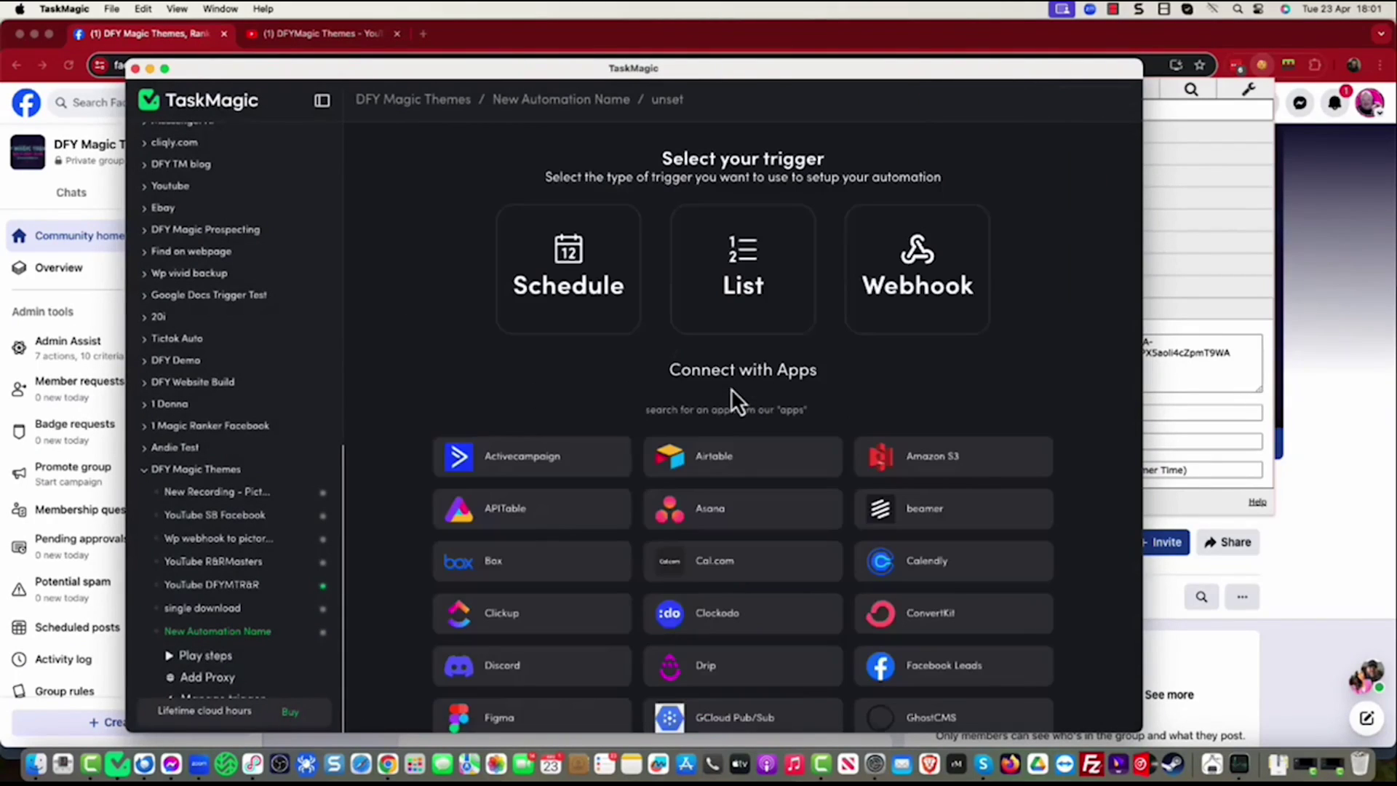
pyautogui.click(899, 289)
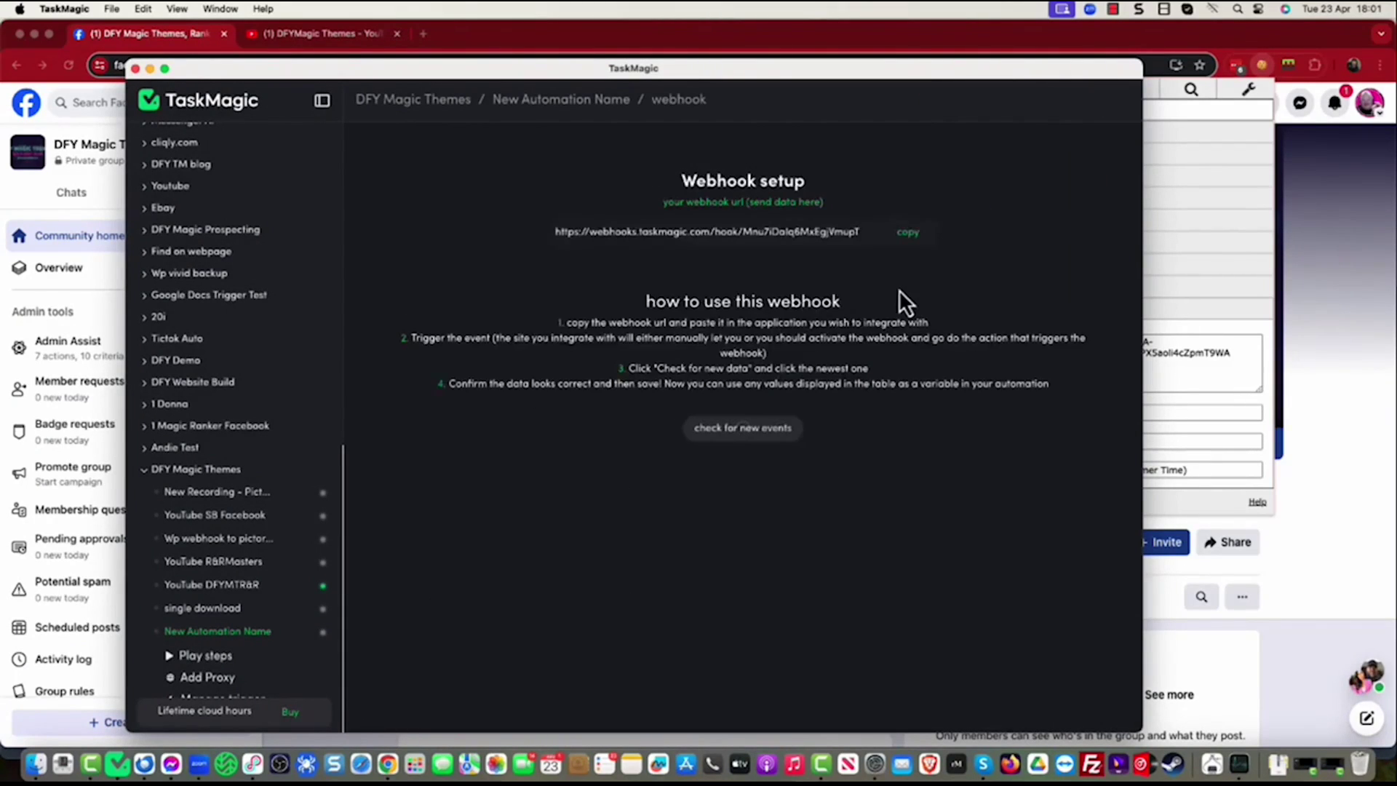
pyautogui.click(909, 237)
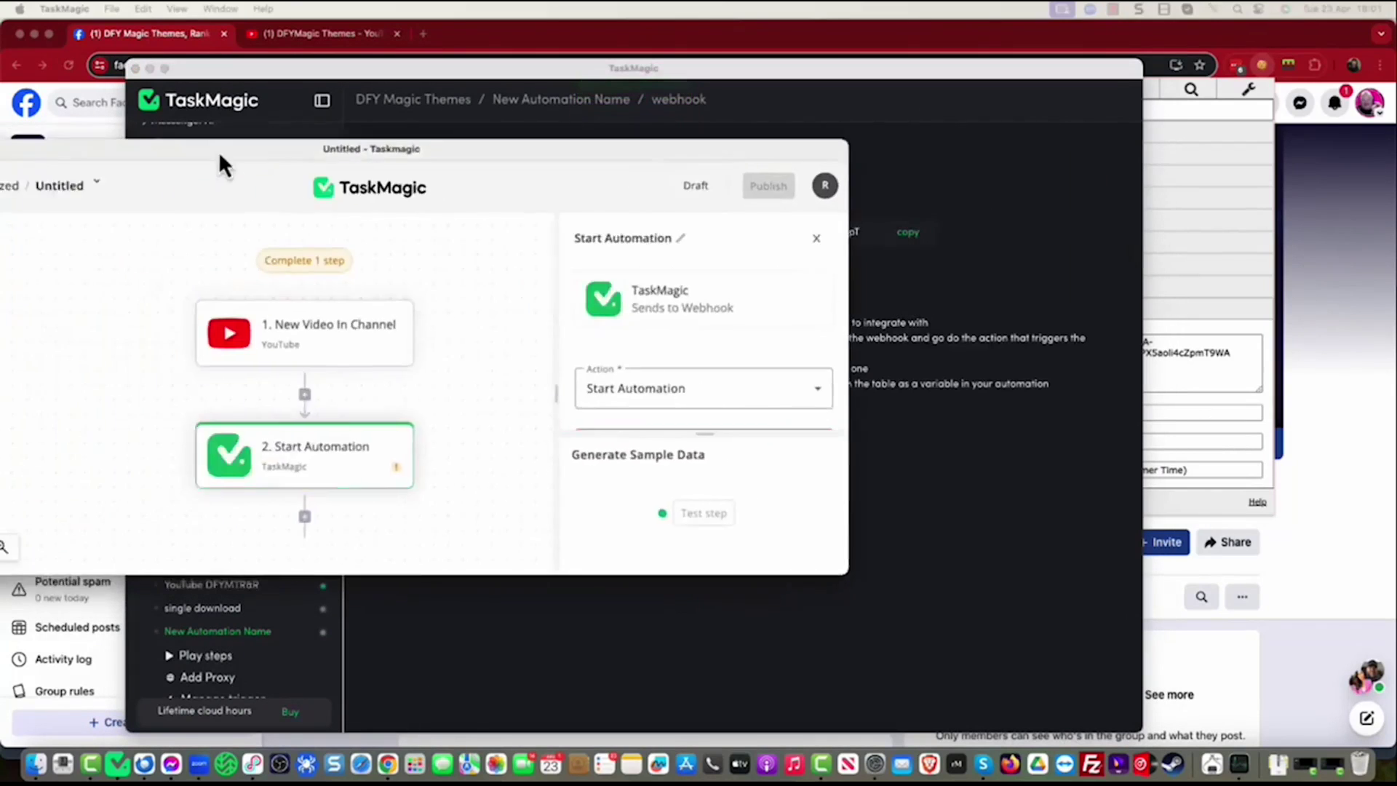
# Switch to the untitled YouTube flow and paste the copied address as the Start Automation step's Webhook Trigger URL.
pyautogui.moveTo(220, 155); pyautogui.dragTo(412, 156)
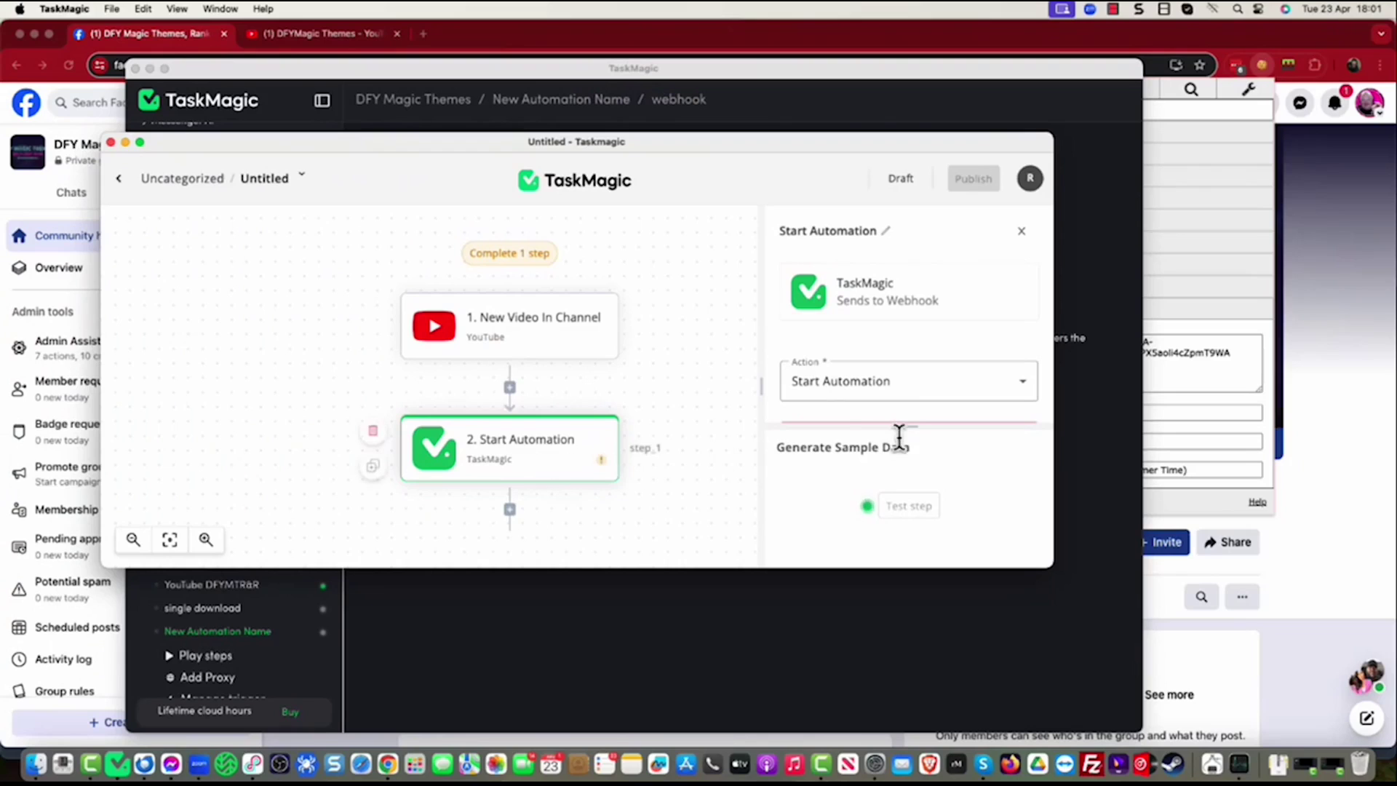
pyautogui.scroll(-5, 904, 390)
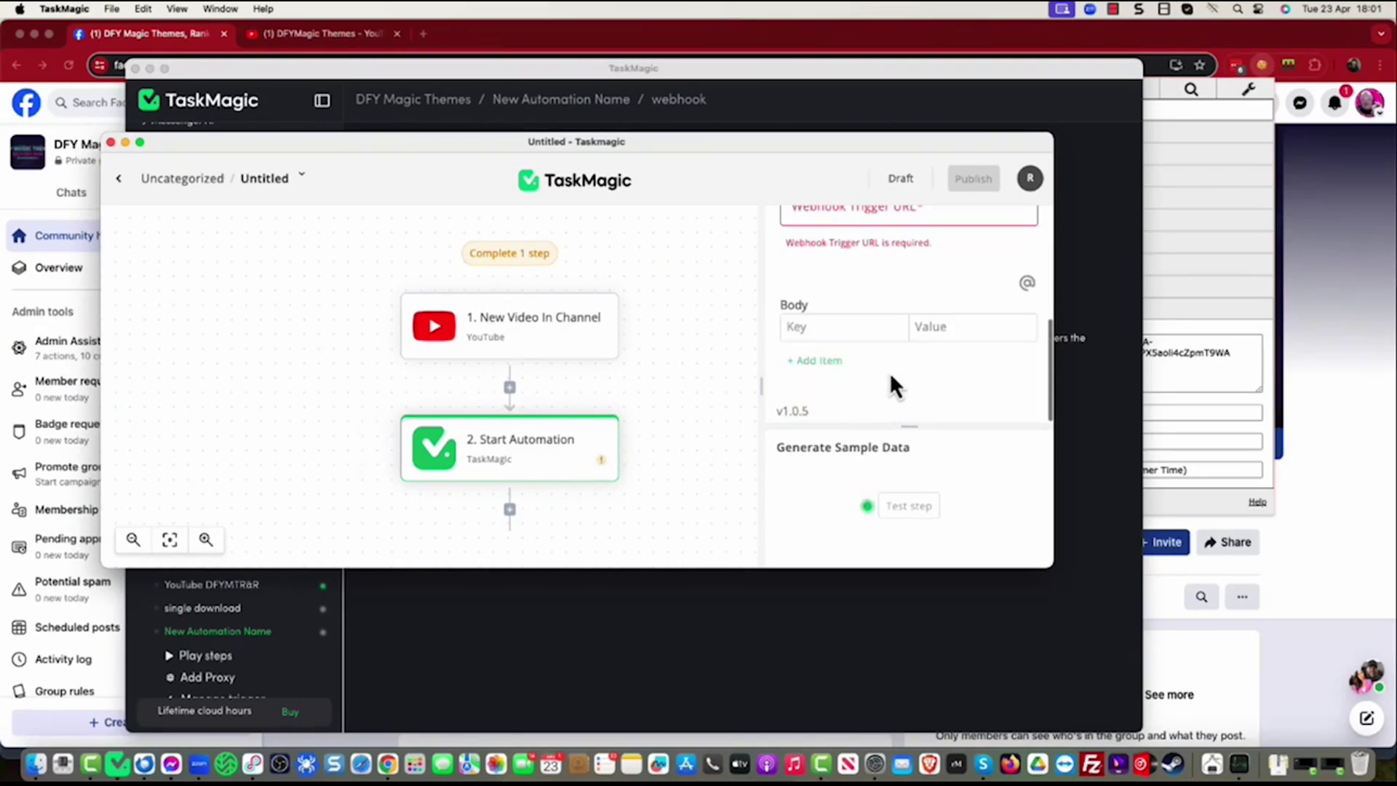
pyautogui.scroll(2, 889, 375)
pyautogui.click(844, 253)
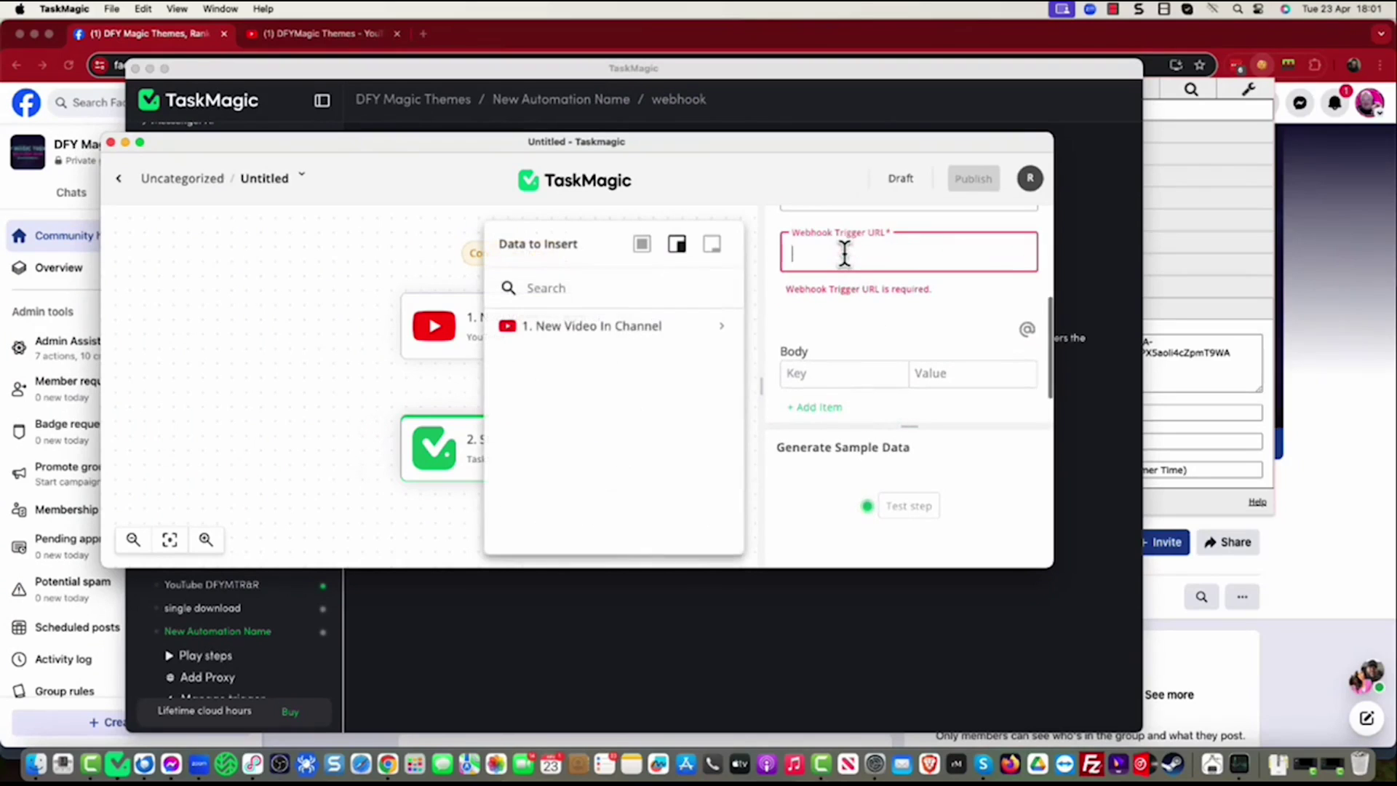
pyautogui.press('super+v')
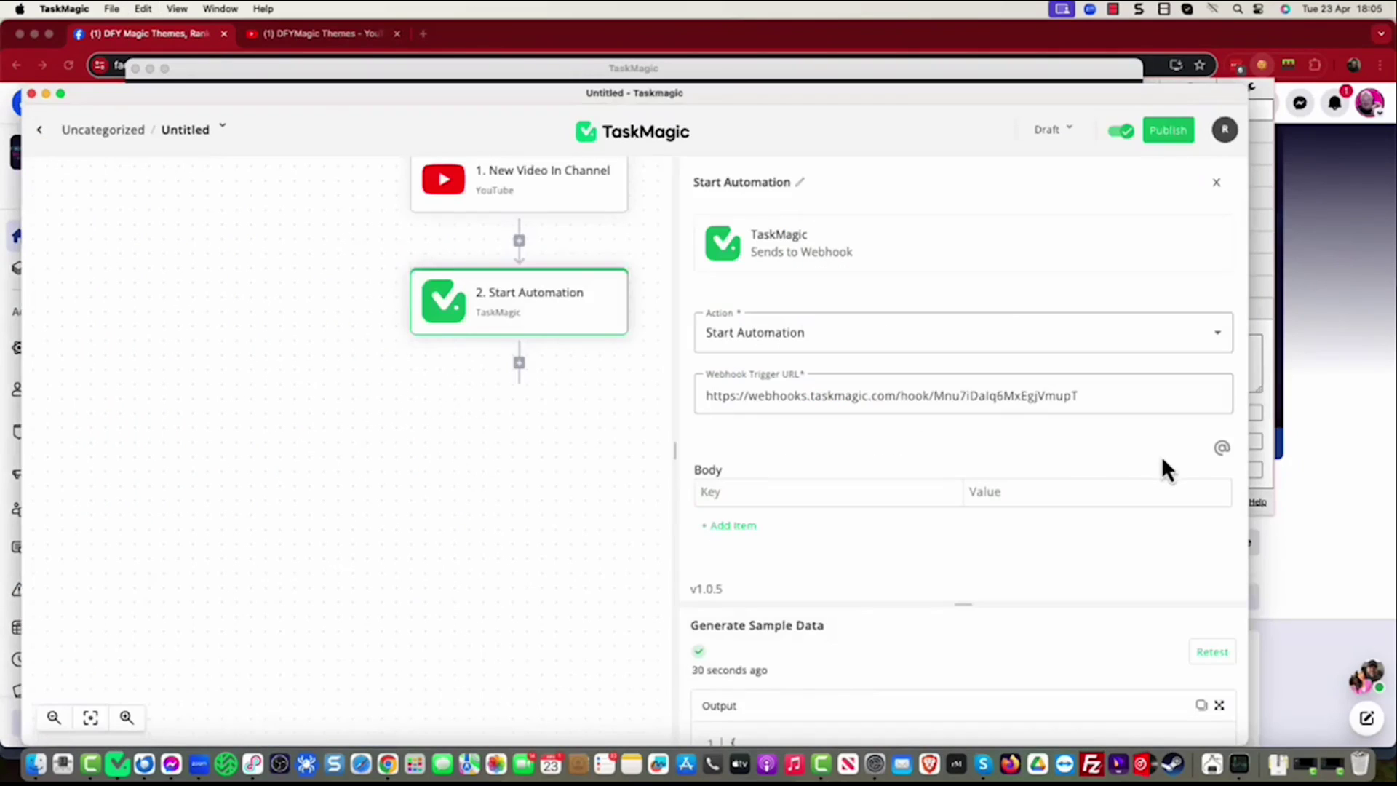
# Add a body item with key Title and the New Video In Channel title as its value.
pyautogui.click(780, 502)
pyautogui.write('T')
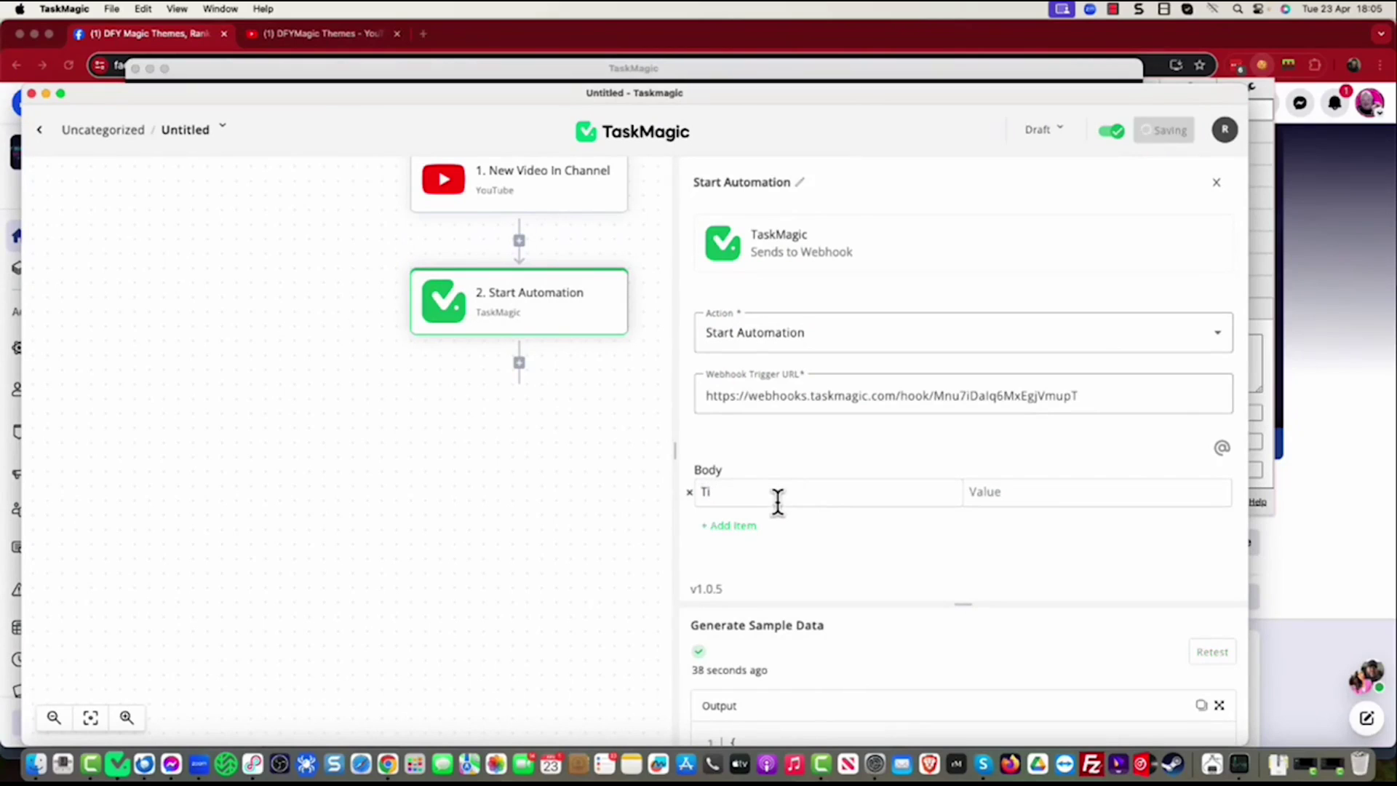
pyautogui.write('itle')
pyautogui.click(1022, 493)
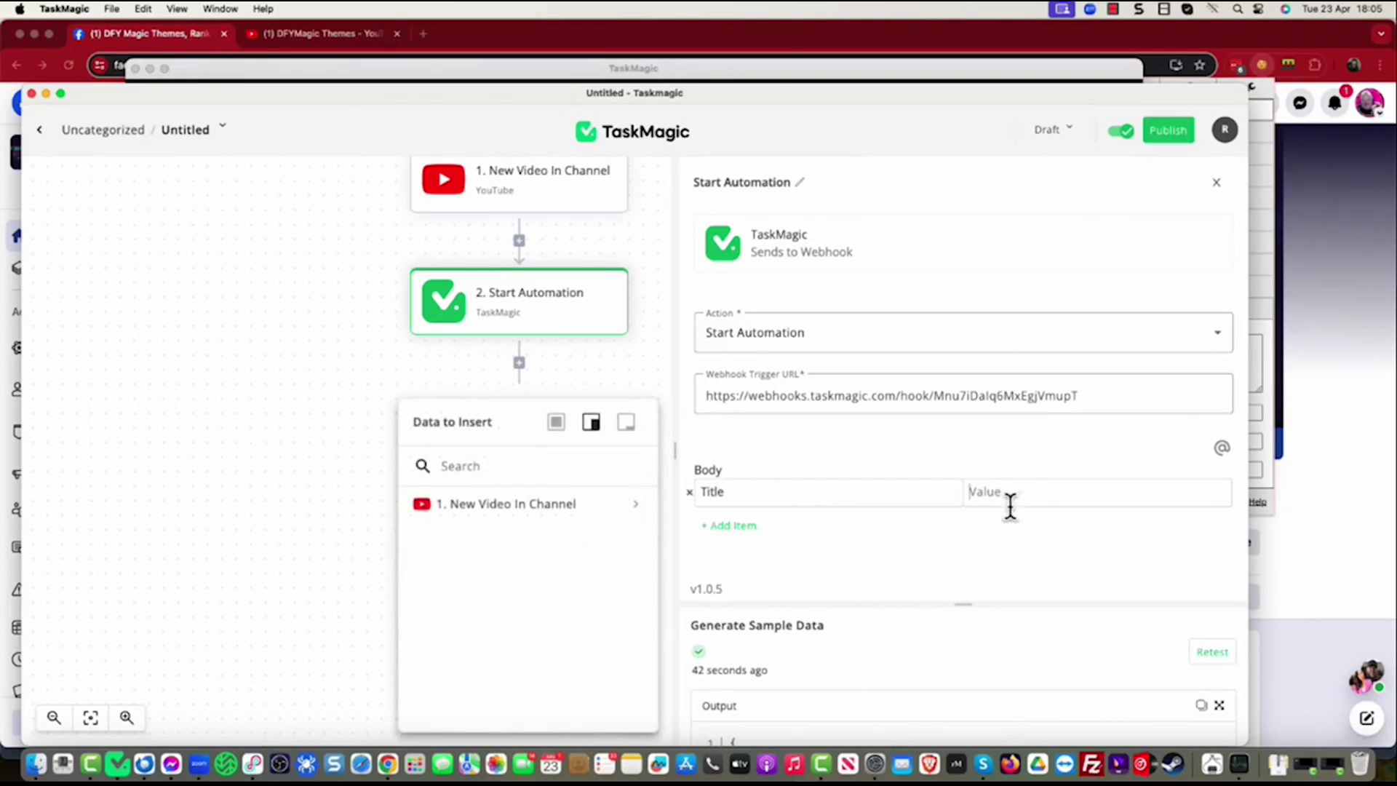
pyautogui.click(502, 512)
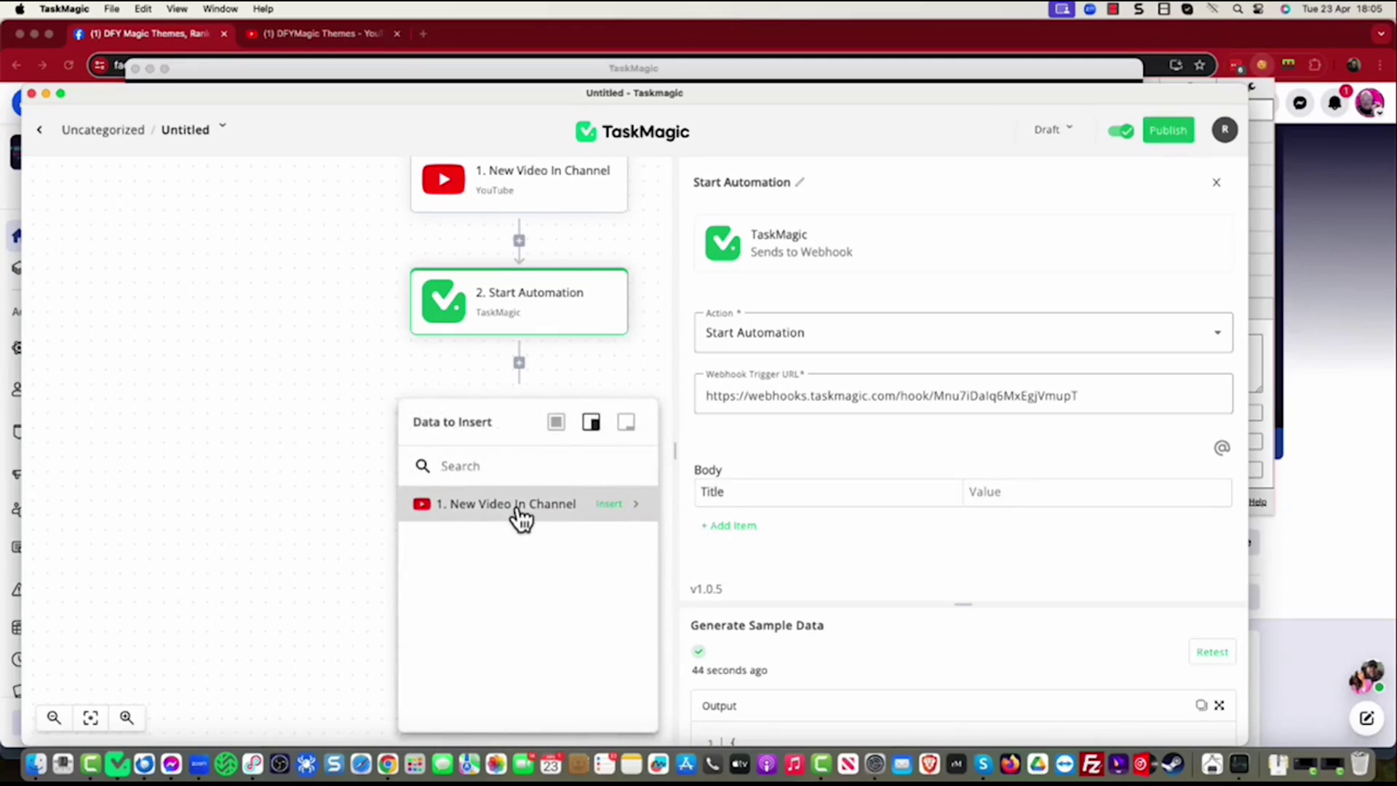
pyautogui.scroll(-3, 600, 579)
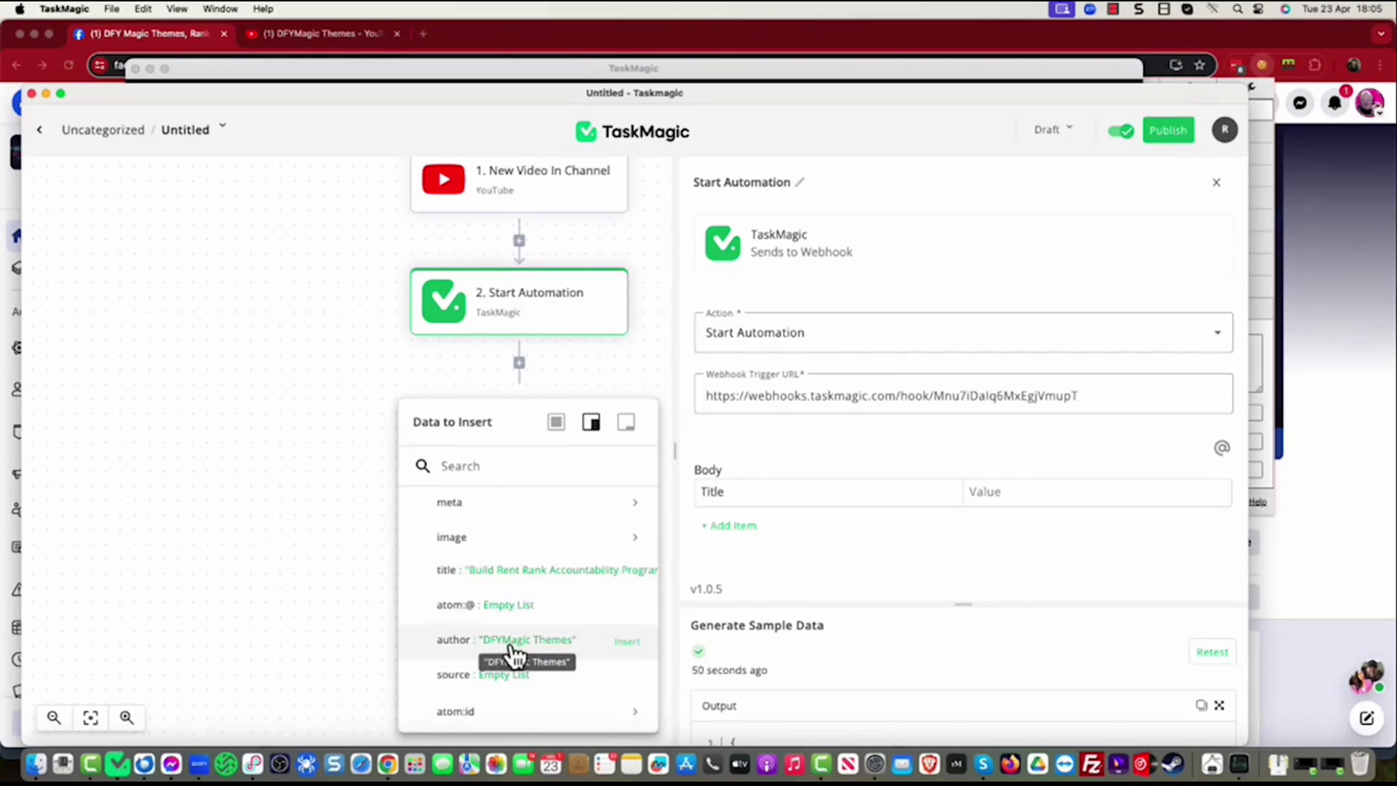
pyautogui.scroll(-5, 514, 653)
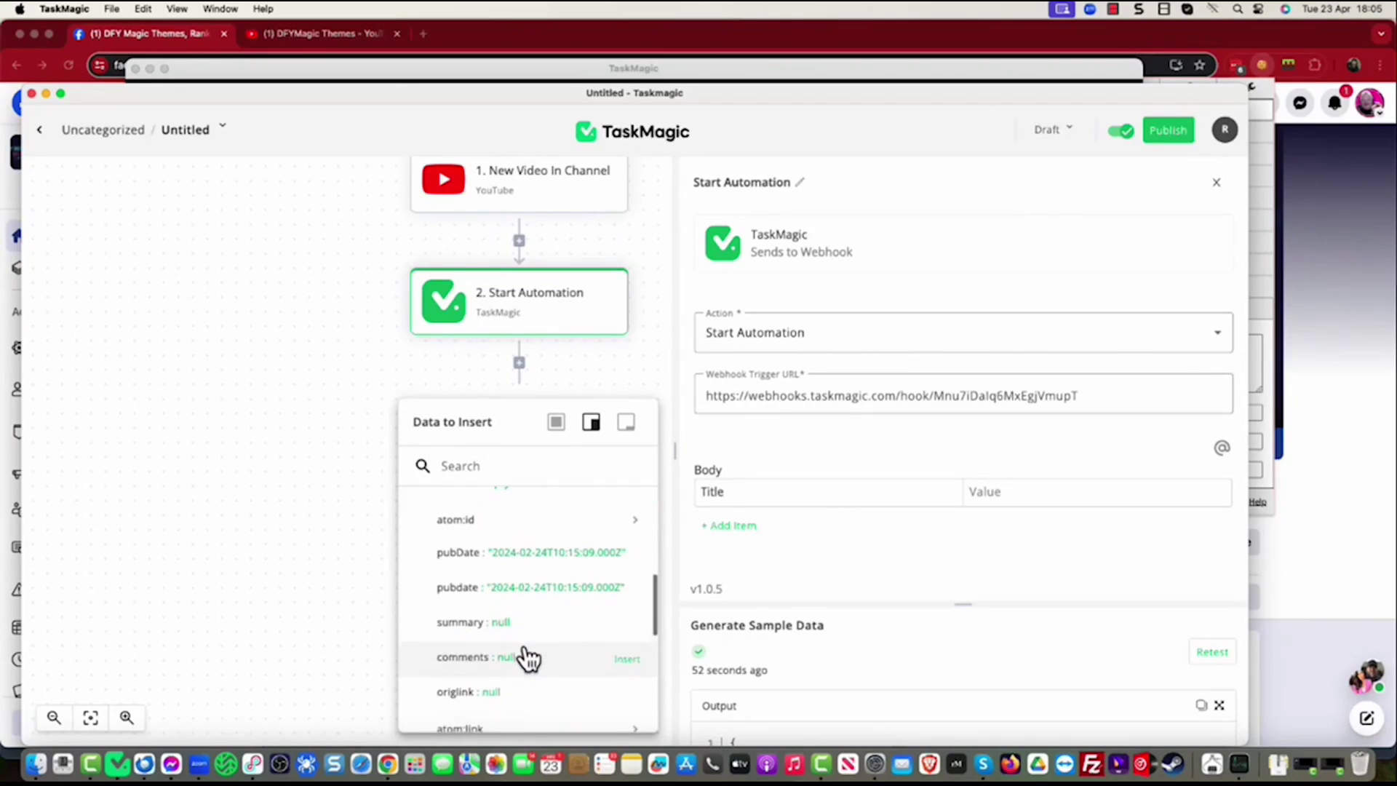
pyautogui.scroll(-5, 527, 658)
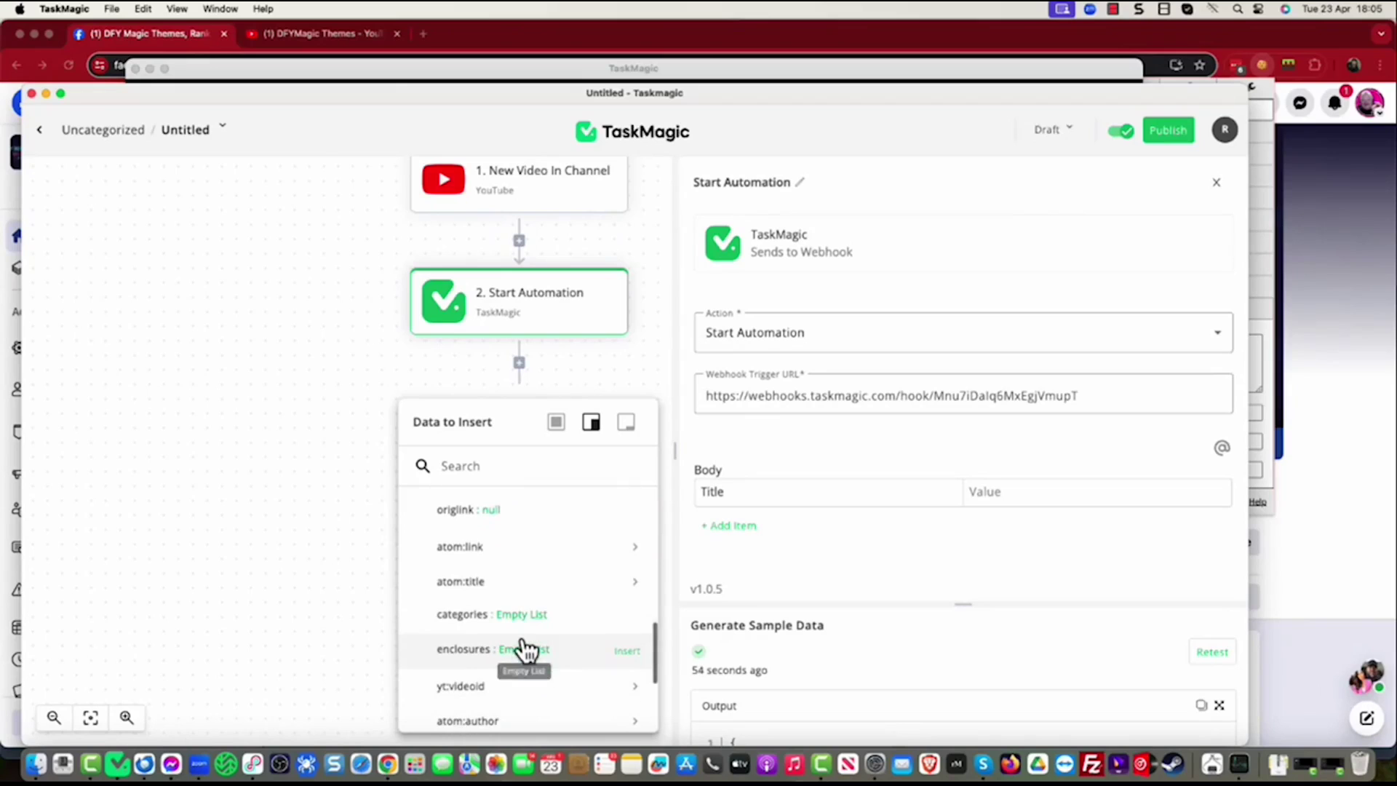
pyautogui.scroll(-10, 524, 650)
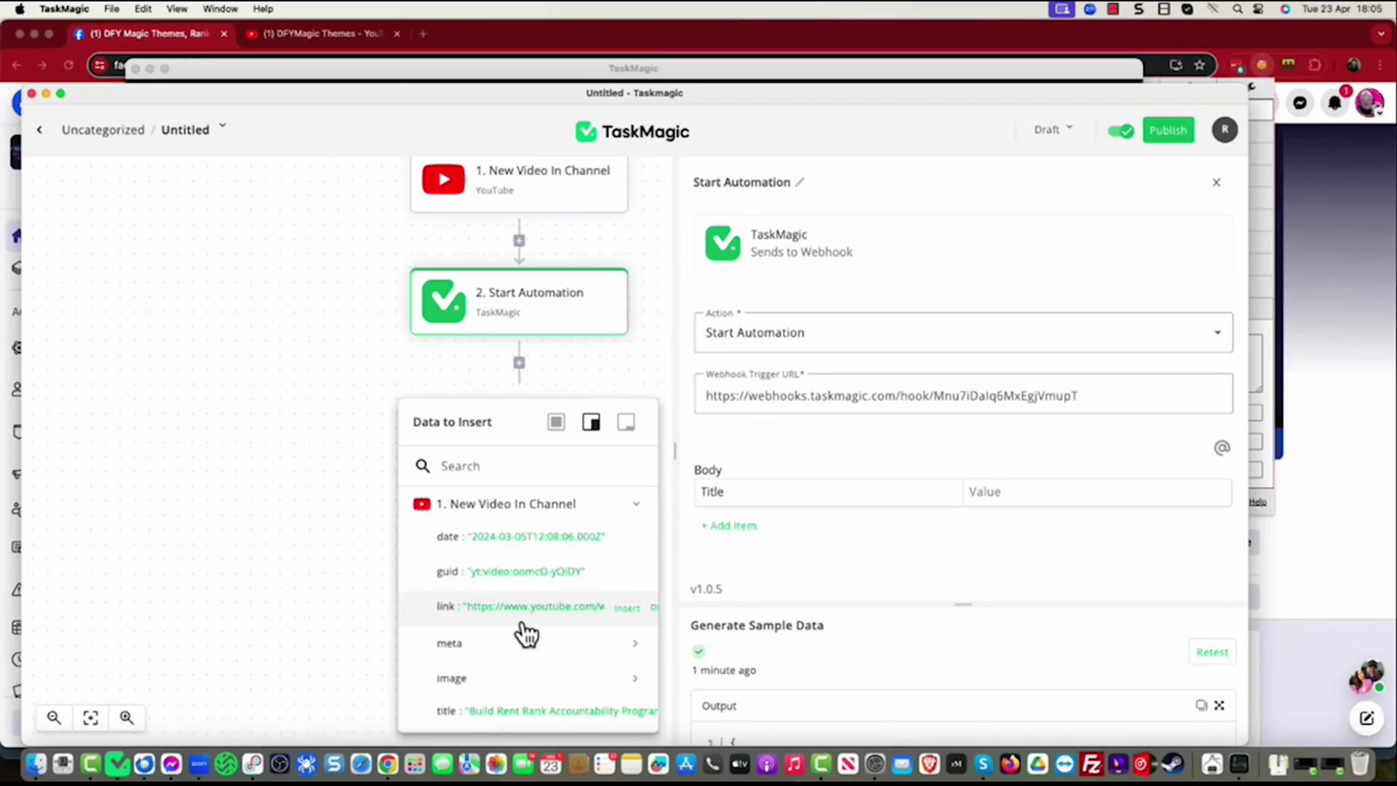
pyautogui.scroll(-3, 526, 633)
pyautogui.click(525, 624)
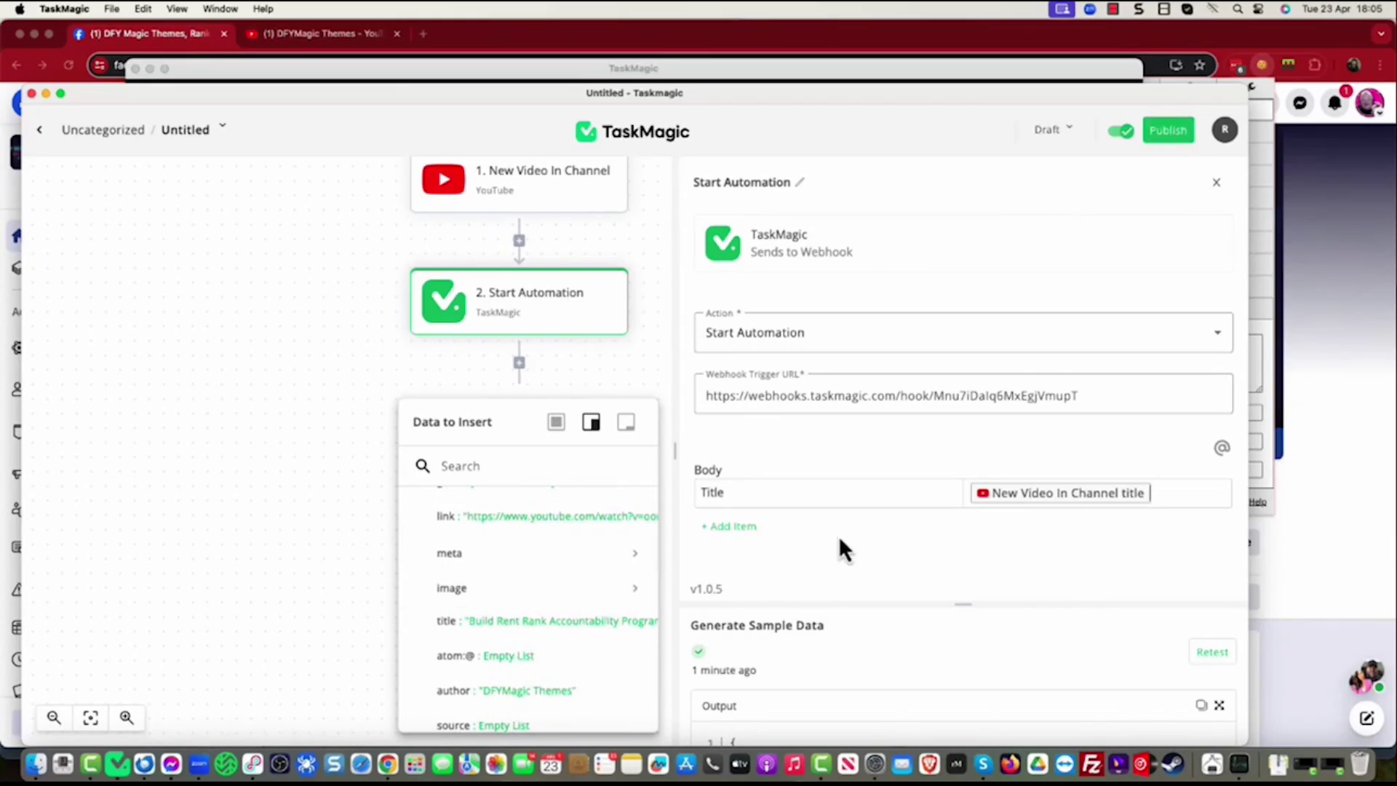
# Add a body item with key Description and the New Video In Channel description as its value.
pyautogui.click(757, 527)
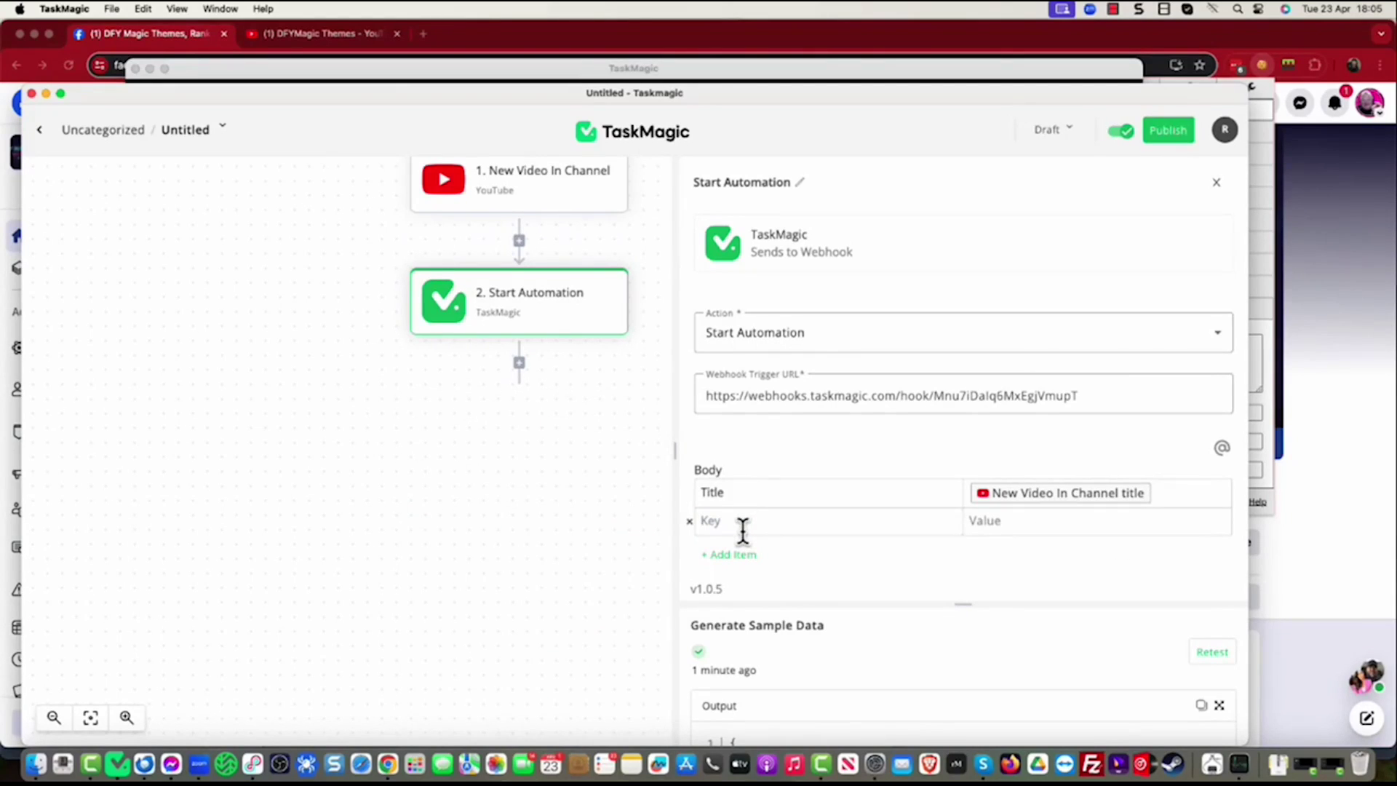
pyautogui.write('Description')
pyautogui.press('Tab')
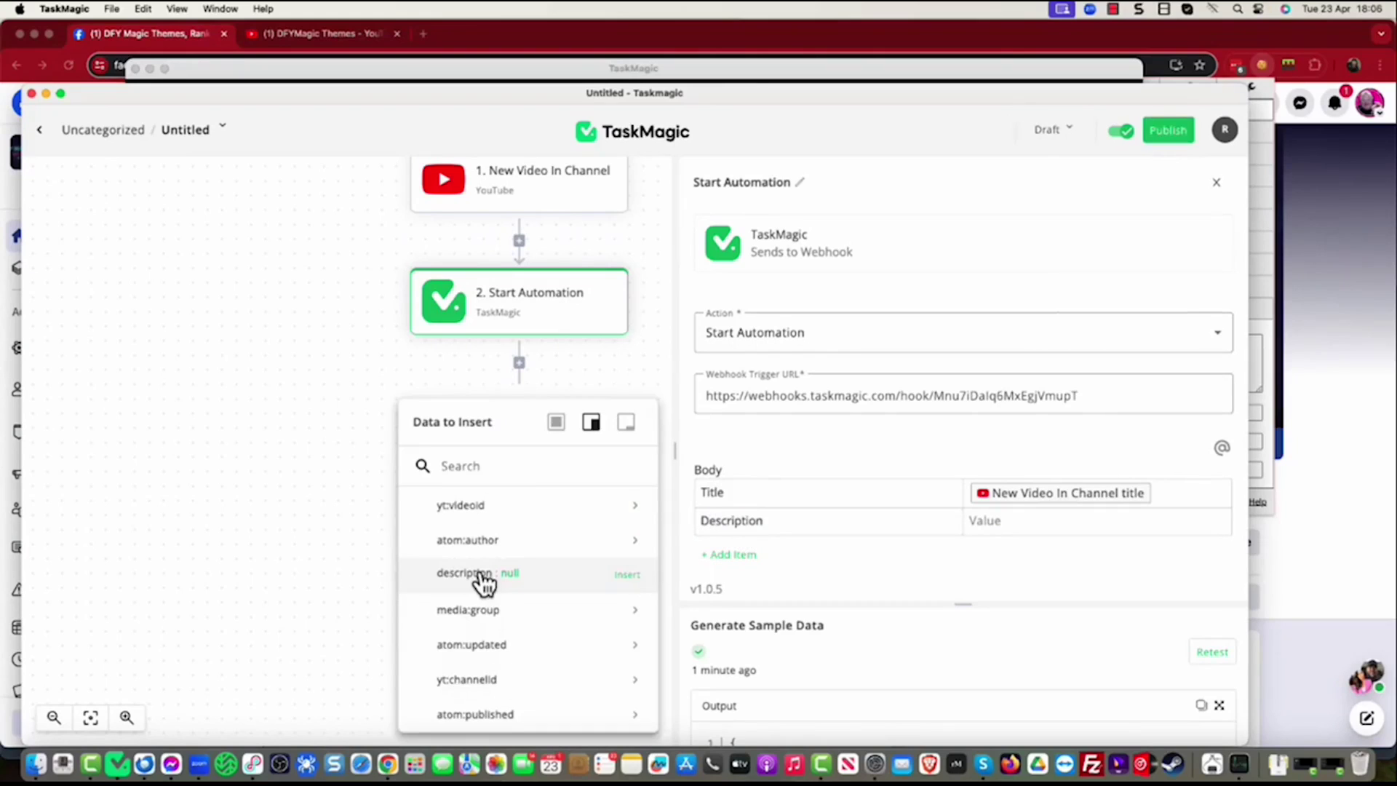
pyautogui.click(466, 581)
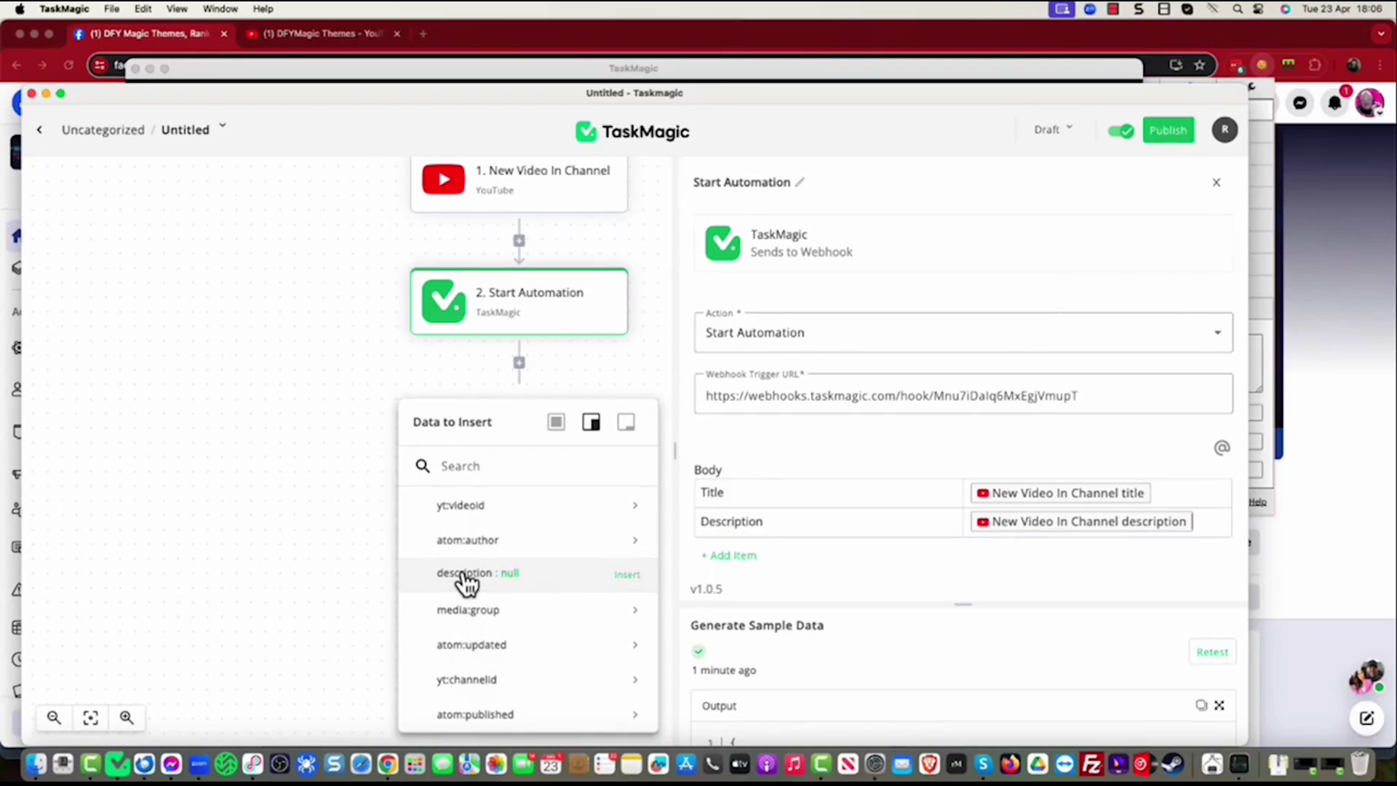
# Add a body item with key Url and the New Video In Channel link as its value, and retest the step.
pyautogui.click(747, 555)
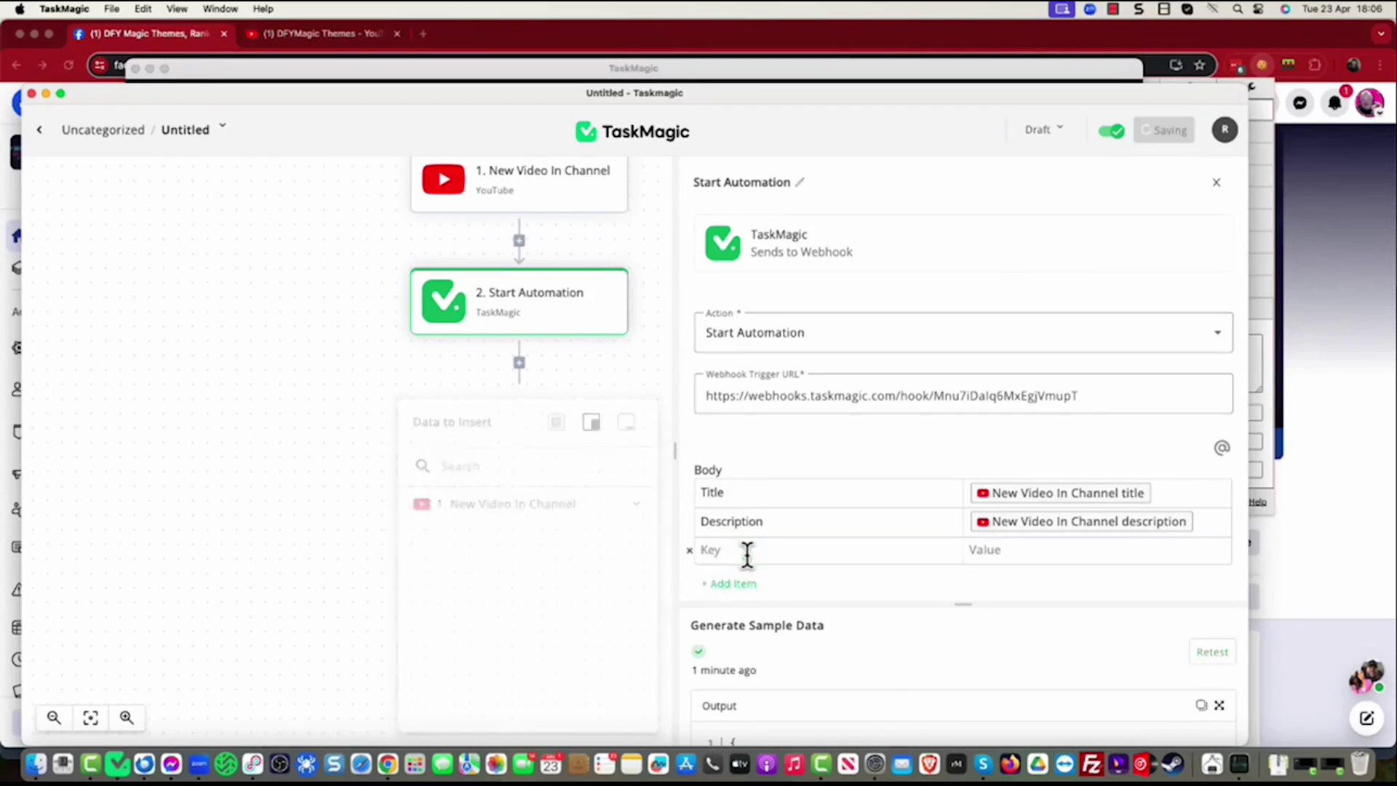
pyautogui.click(752, 552)
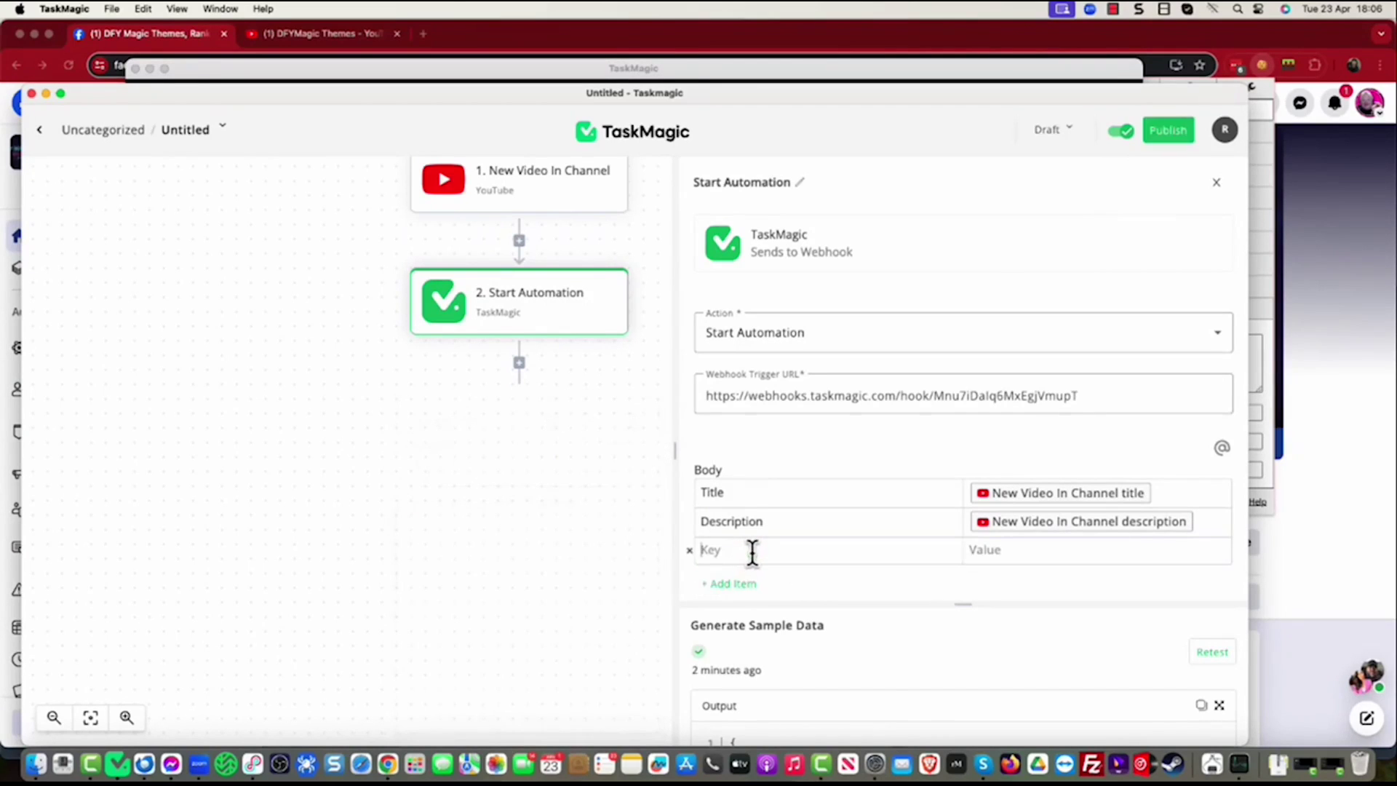
pyautogui.write('Url')
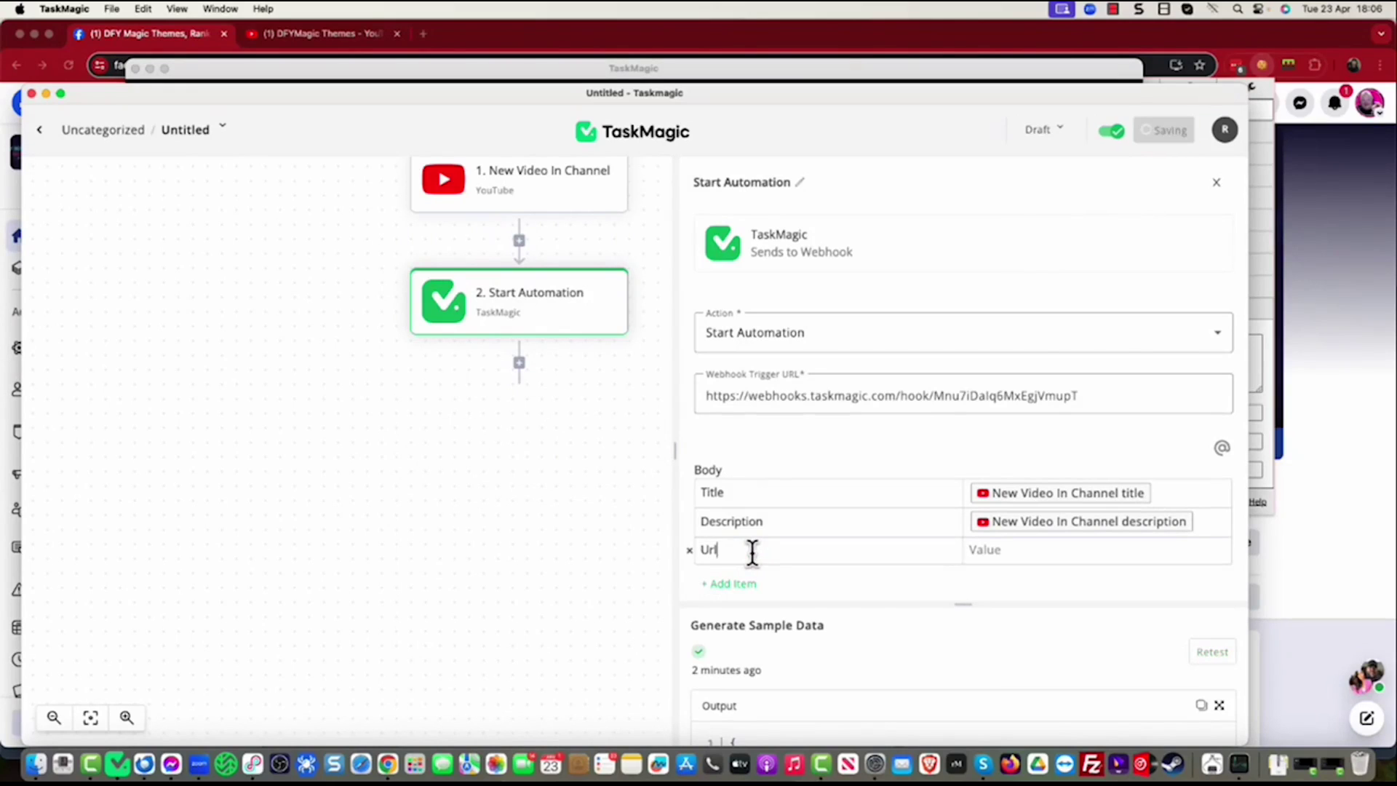
pyautogui.click(1048, 558)
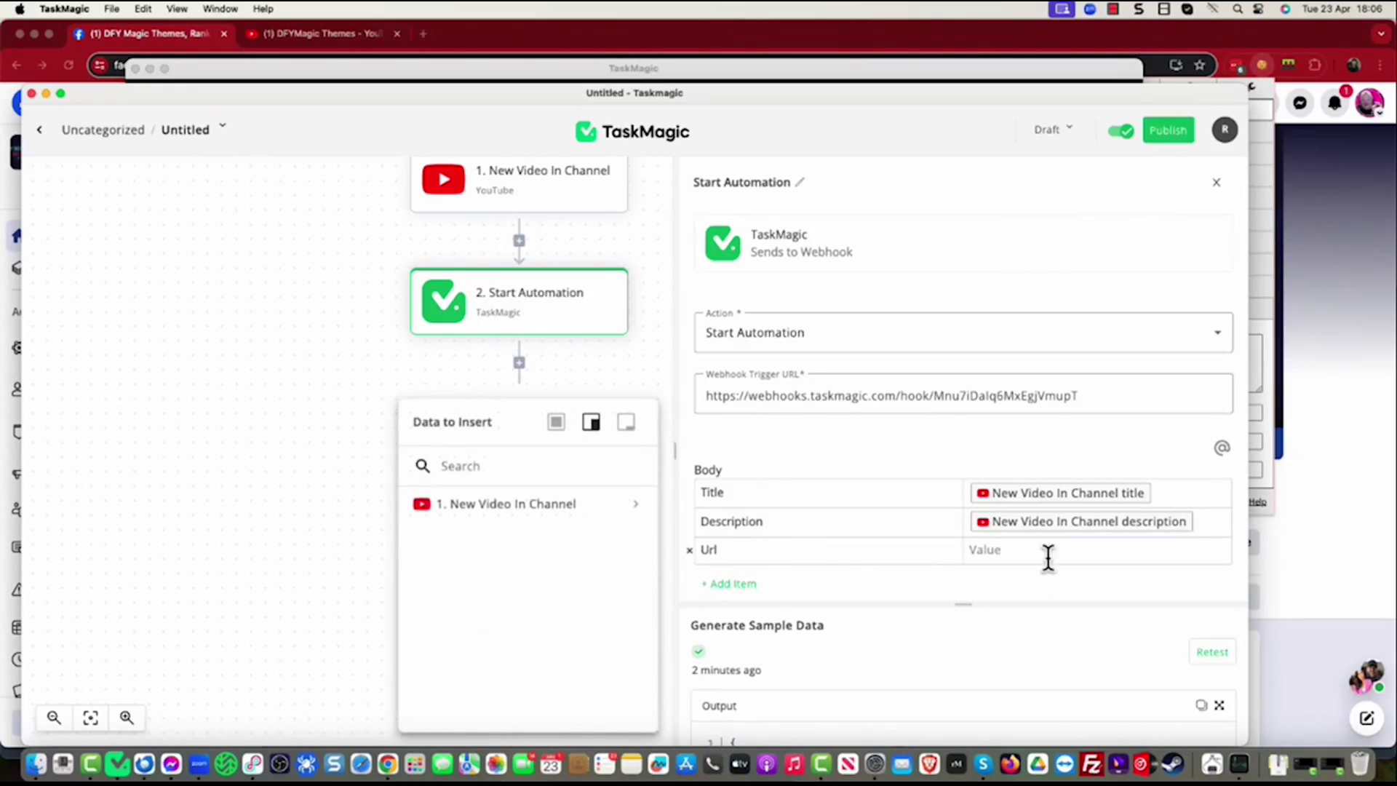
pyautogui.click(564, 509)
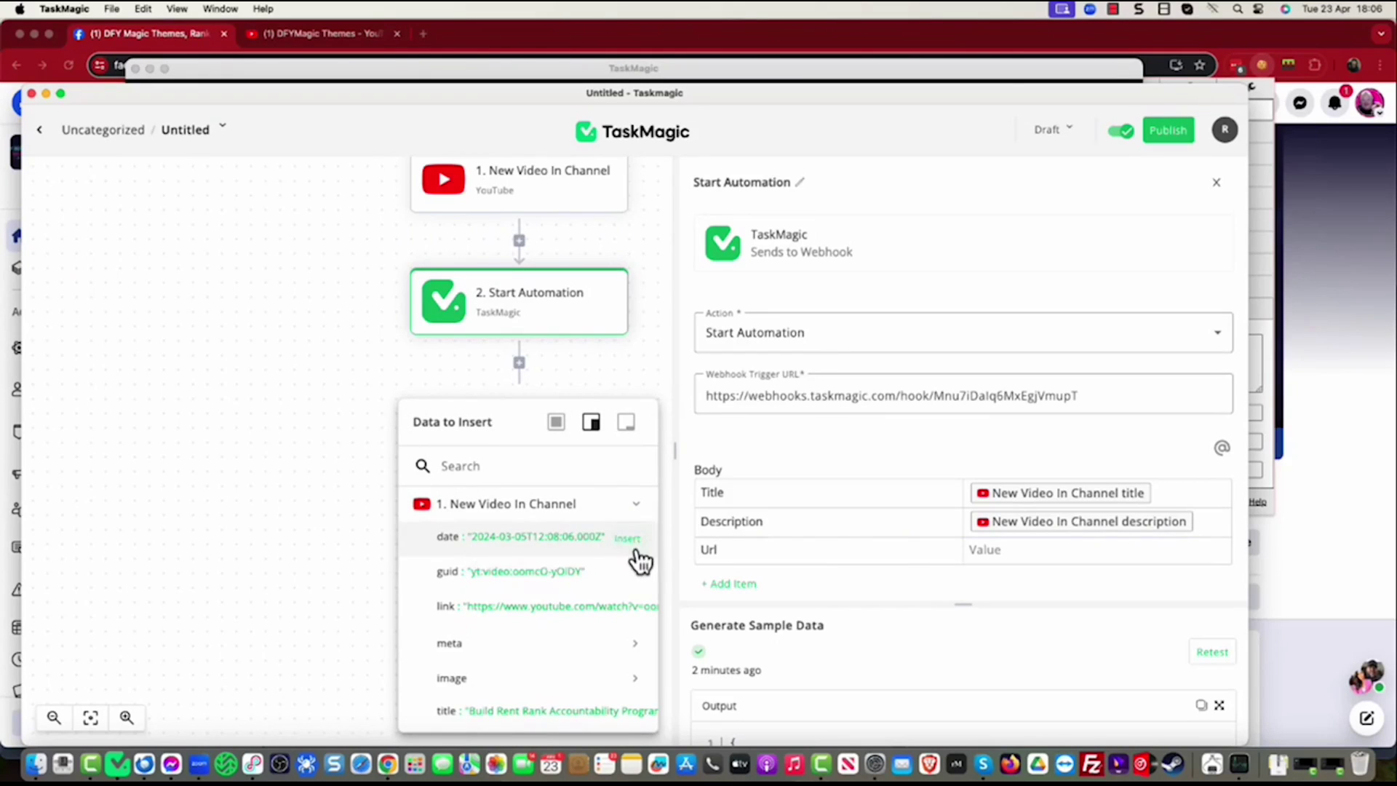
pyautogui.scroll(-10, 638, 560)
pyautogui.scroll(10, 637, 560)
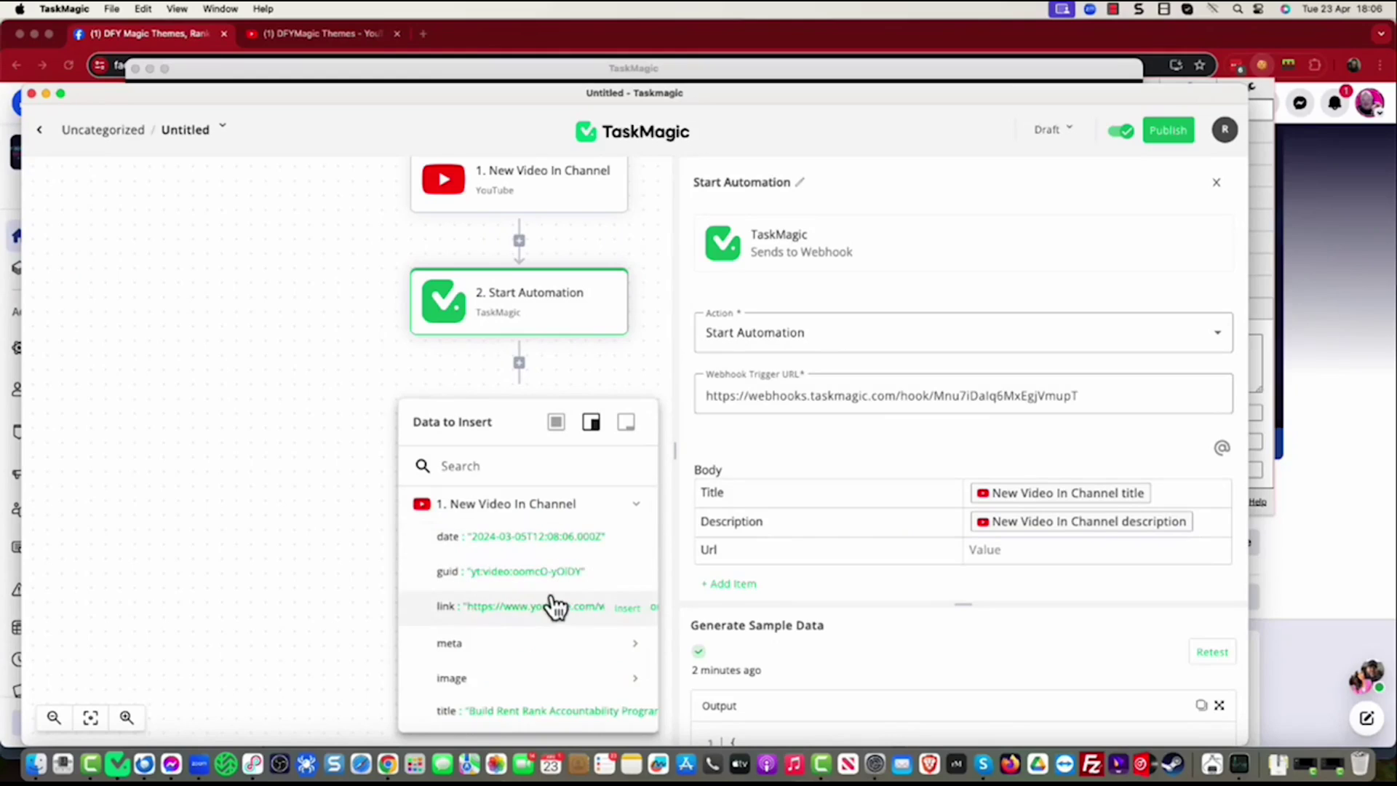
pyautogui.click(483, 614)
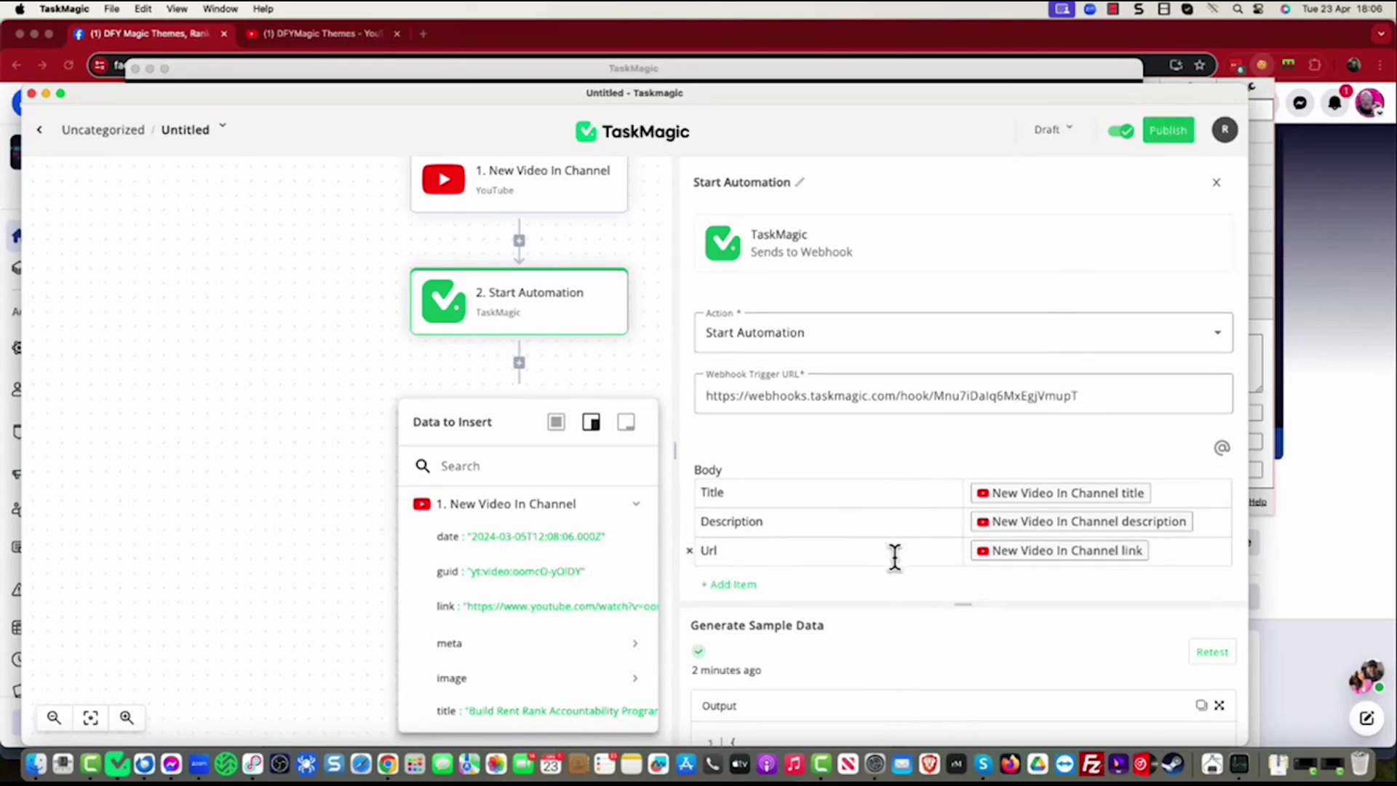
pyautogui.click(1211, 653)
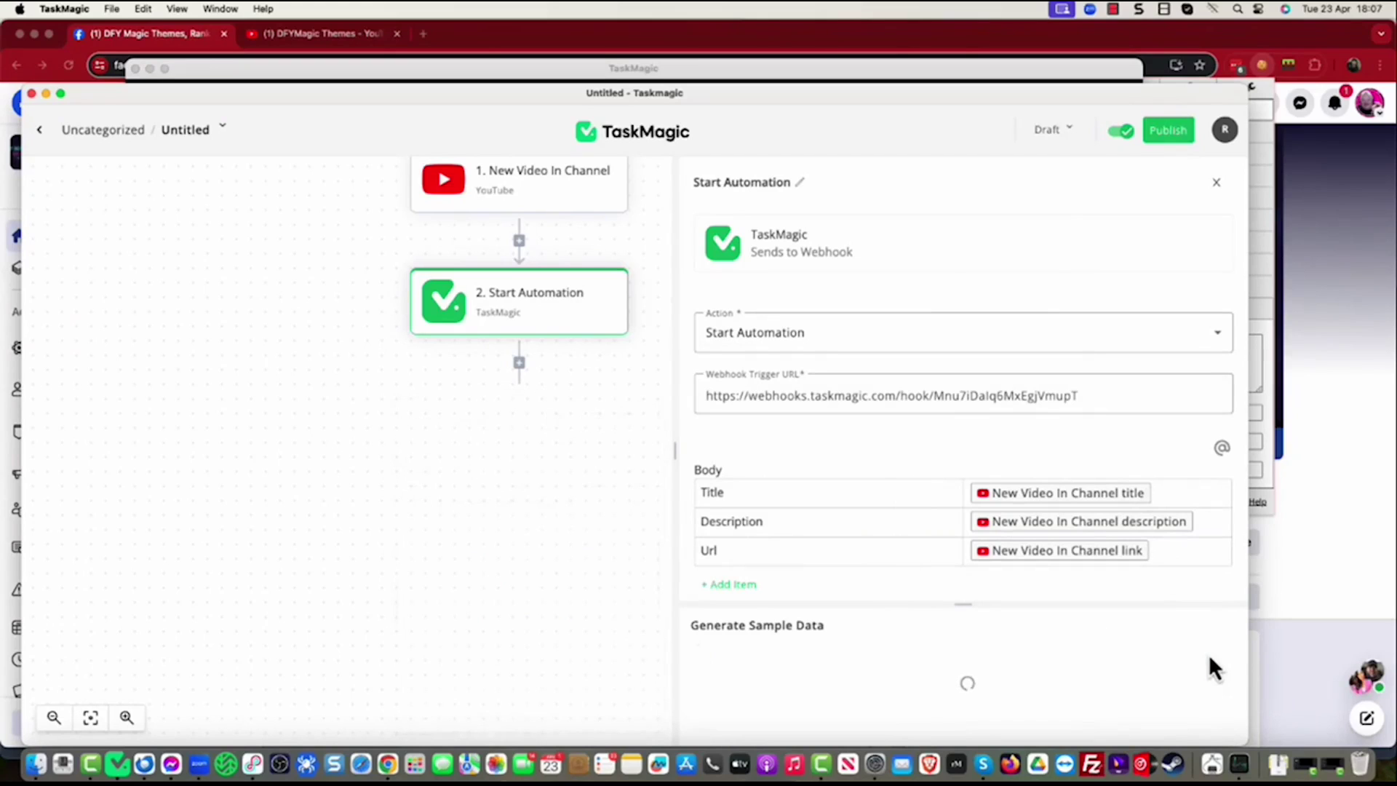
# Publish the YouTube flow and save the automation's webhook trigger using the new event data from option 1.
pyautogui.click(1162, 134)
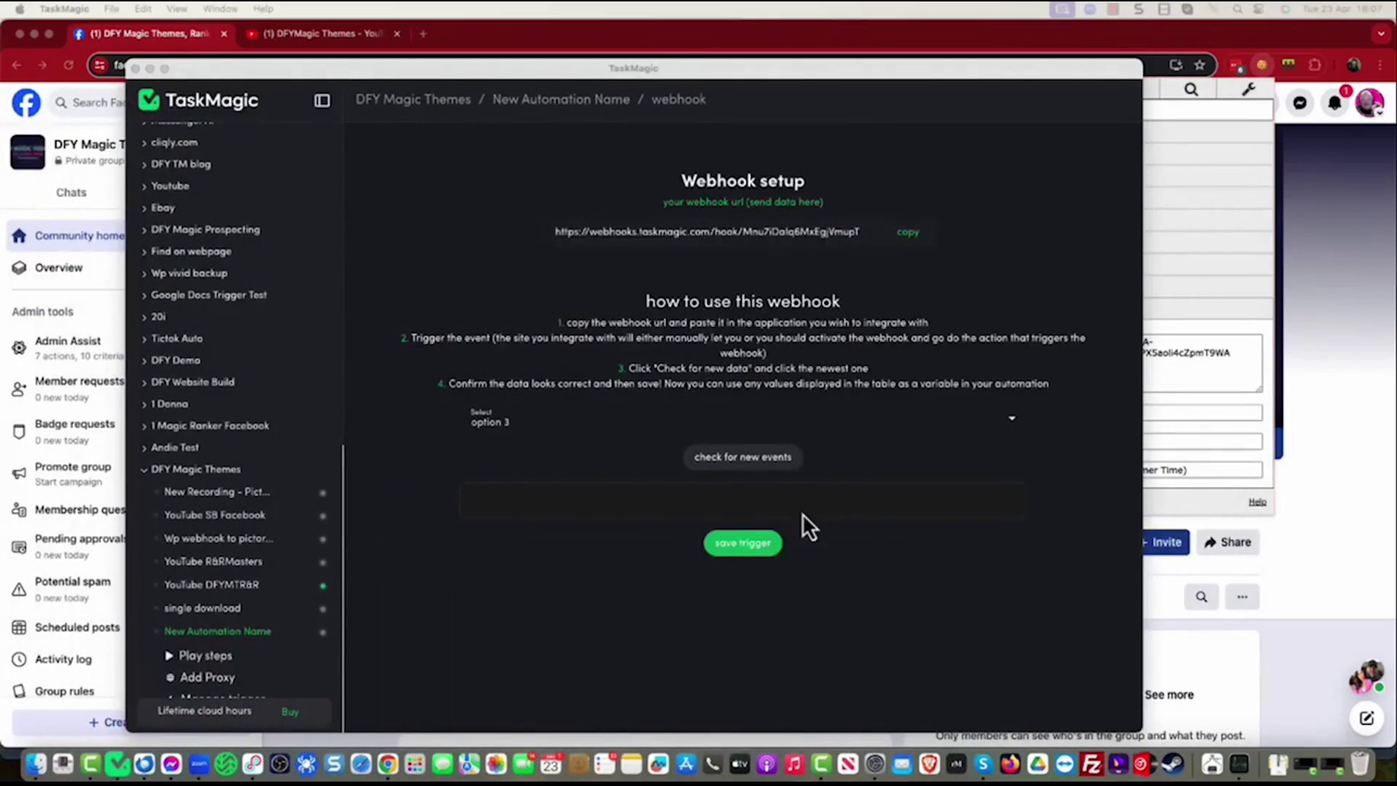
pyautogui.click(744, 456)
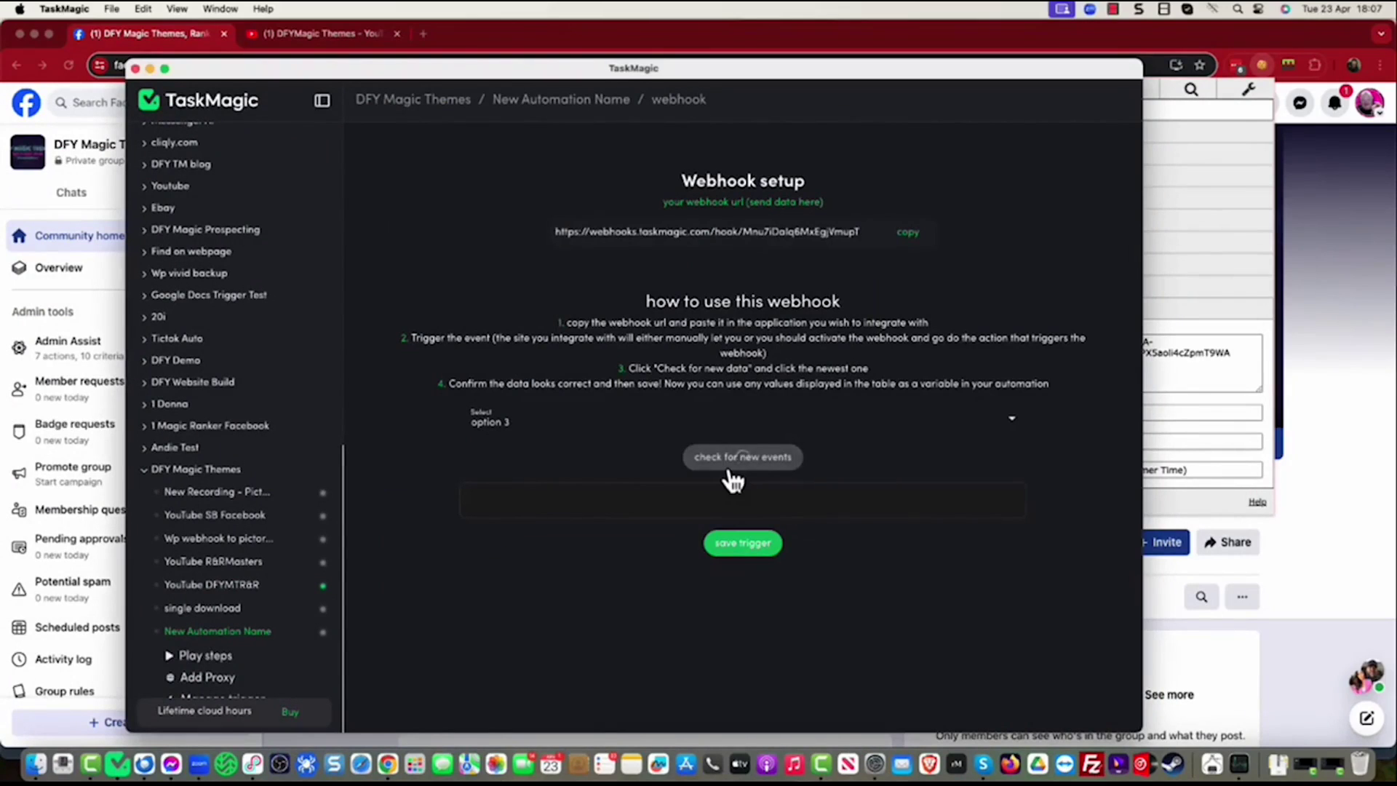
pyautogui.click(546, 432)
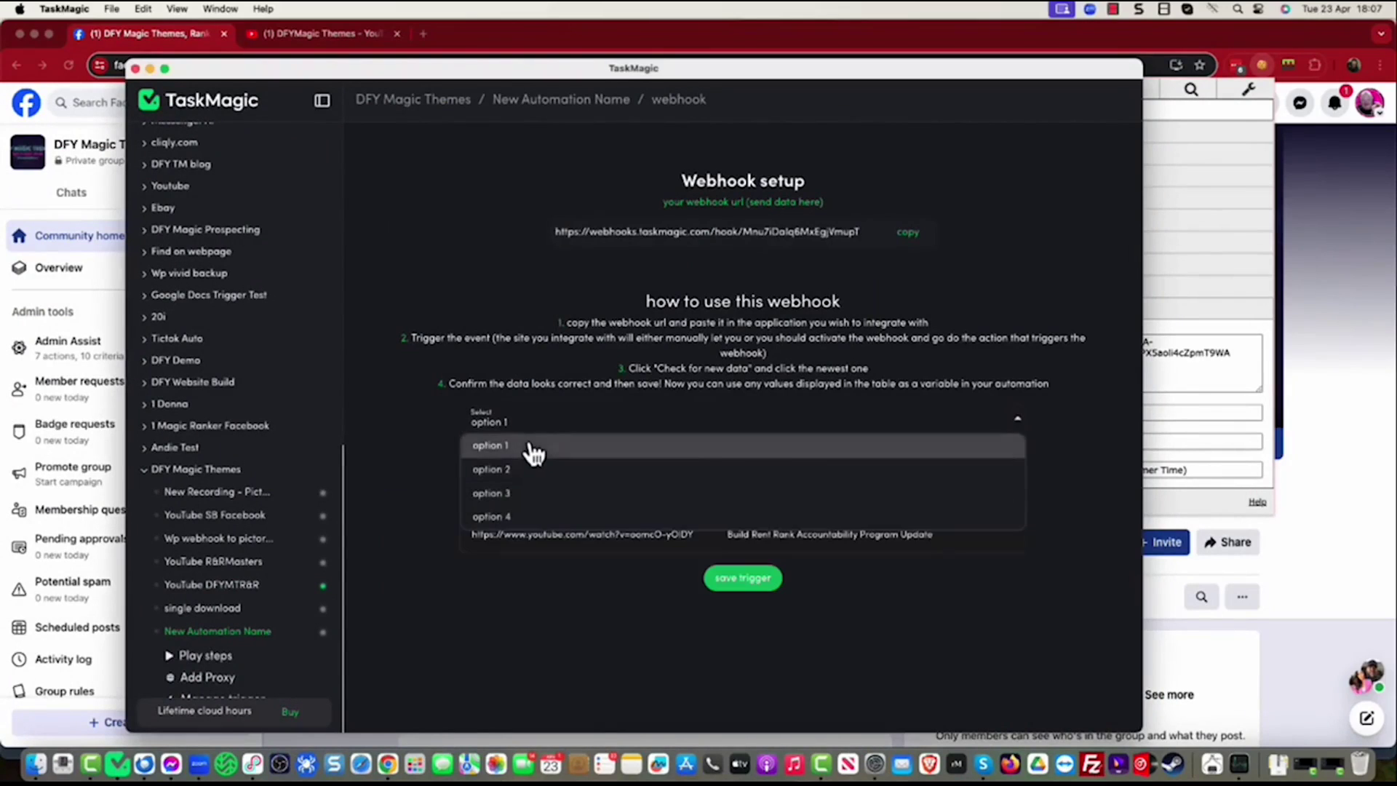
pyautogui.click(526, 445)
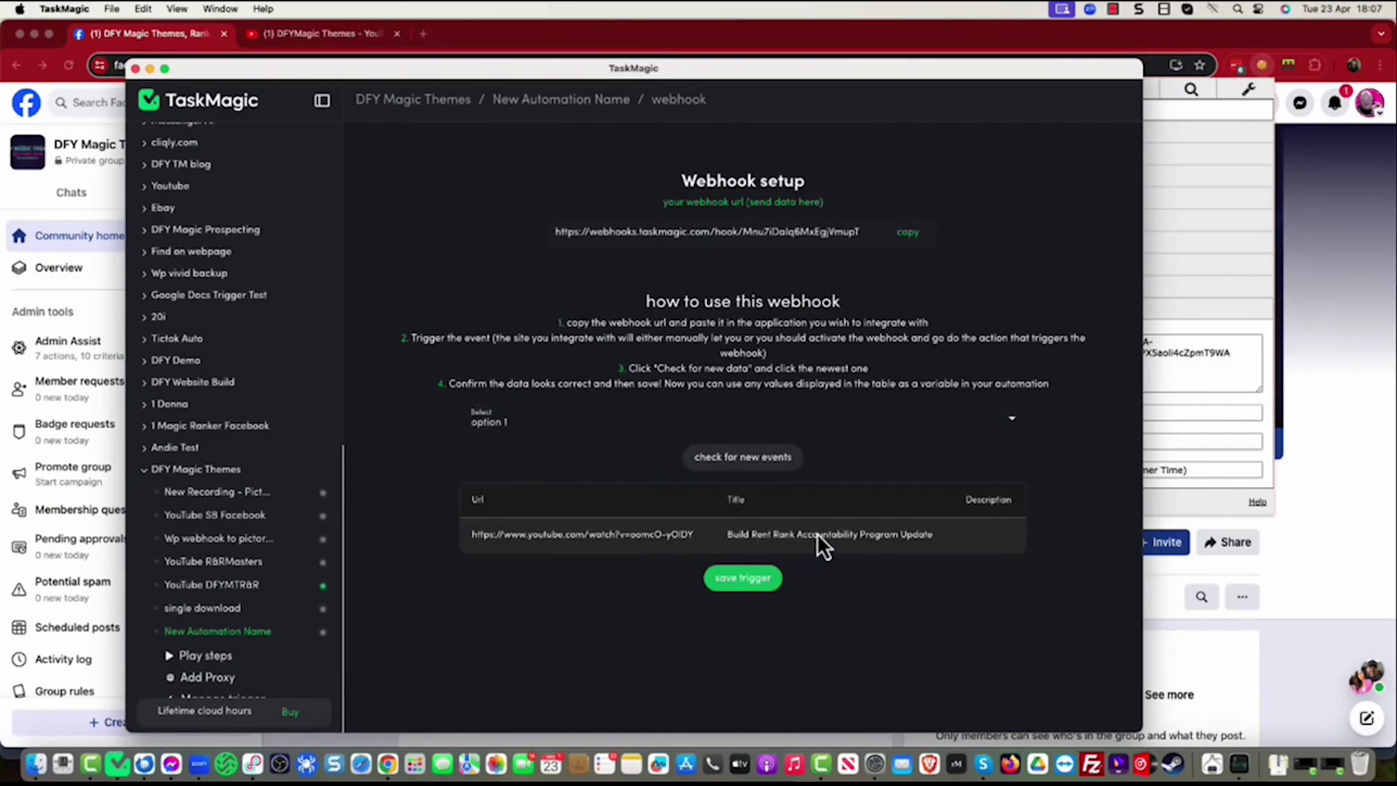
pyautogui.click(758, 581)
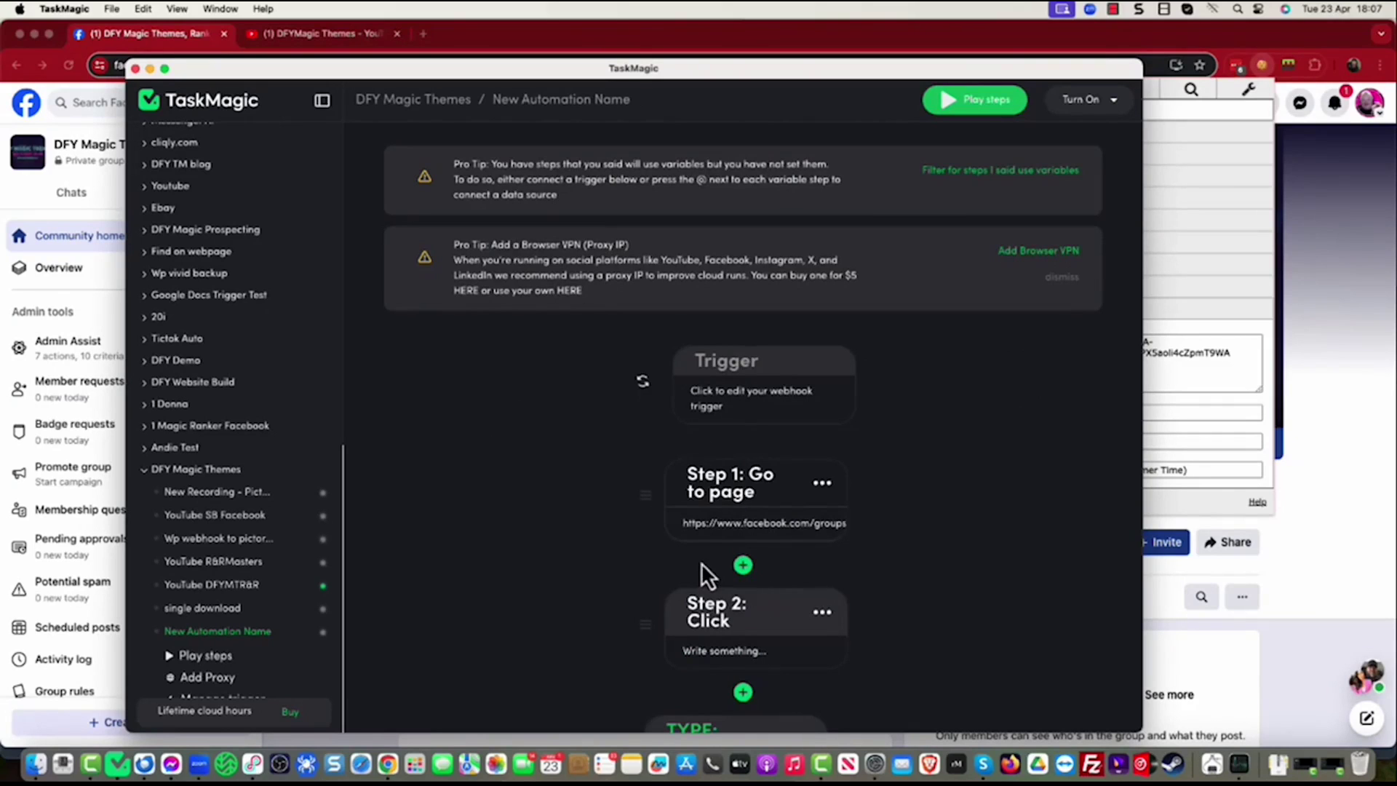
pyautogui.scroll(-5, 705, 553)
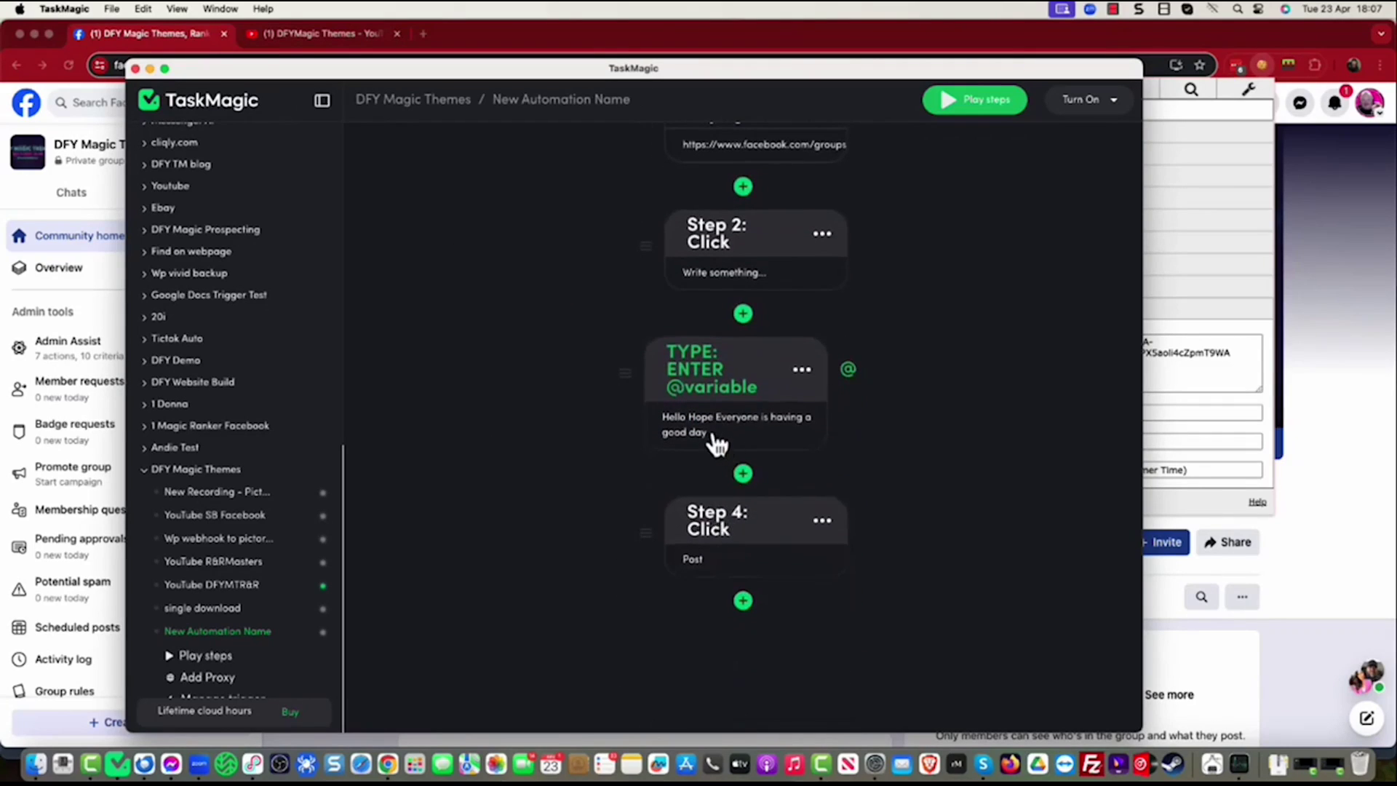
pyautogui.click(802, 376)
pyautogui.click(736, 525)
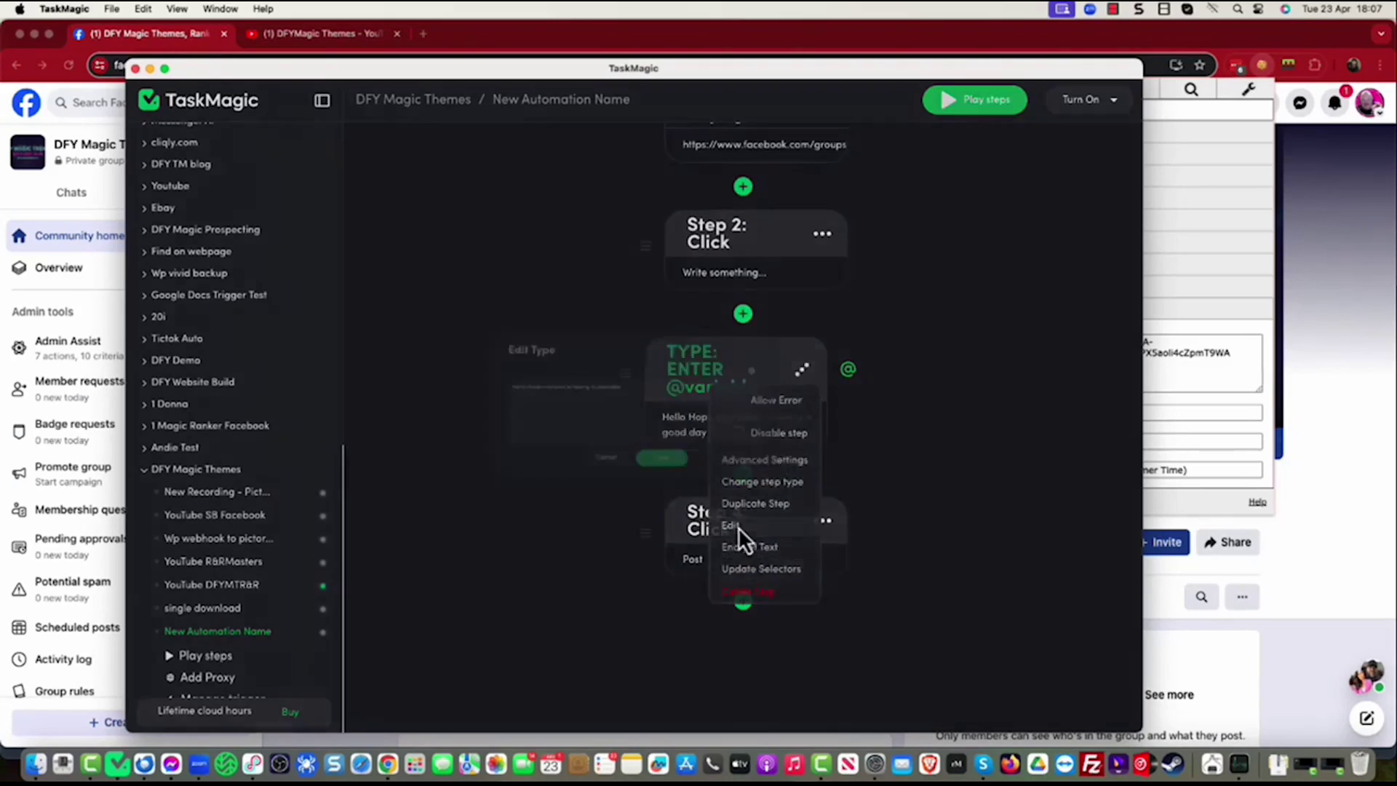
pyautogui.moveTo(639, 371); pyautogui.dragTo(529, 325)
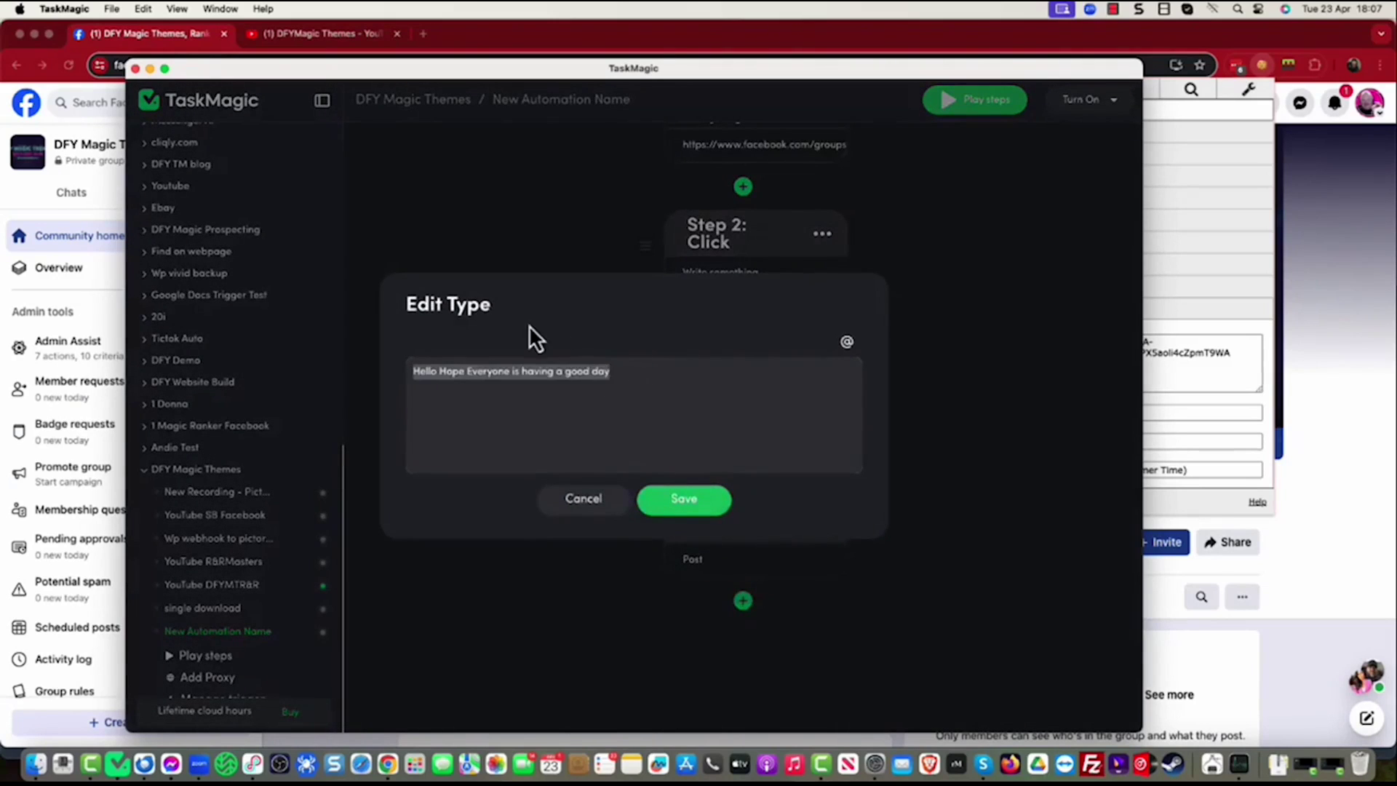
pyautogui.press('BackSpace')
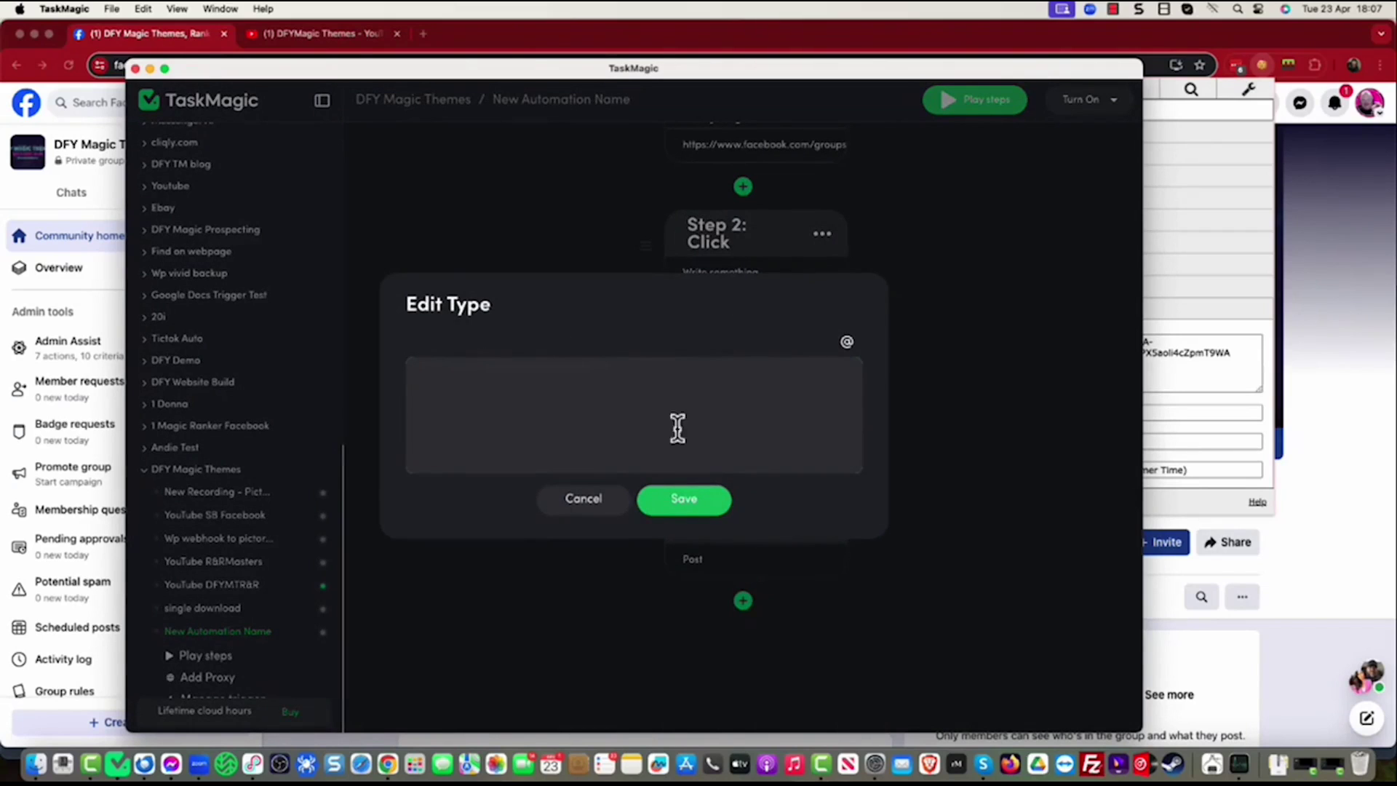
pyautogui.click(847, 341)
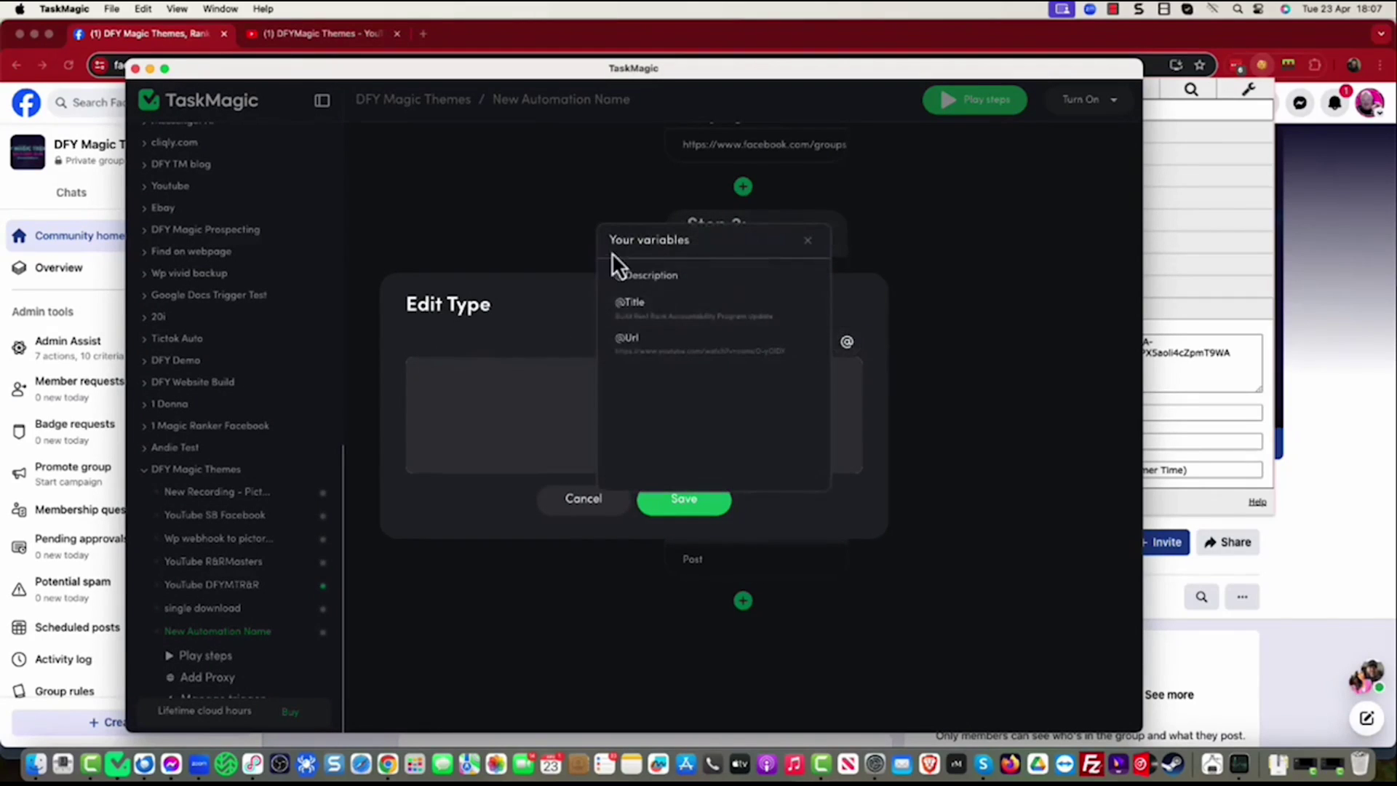
pyautogui.click(633, 304)
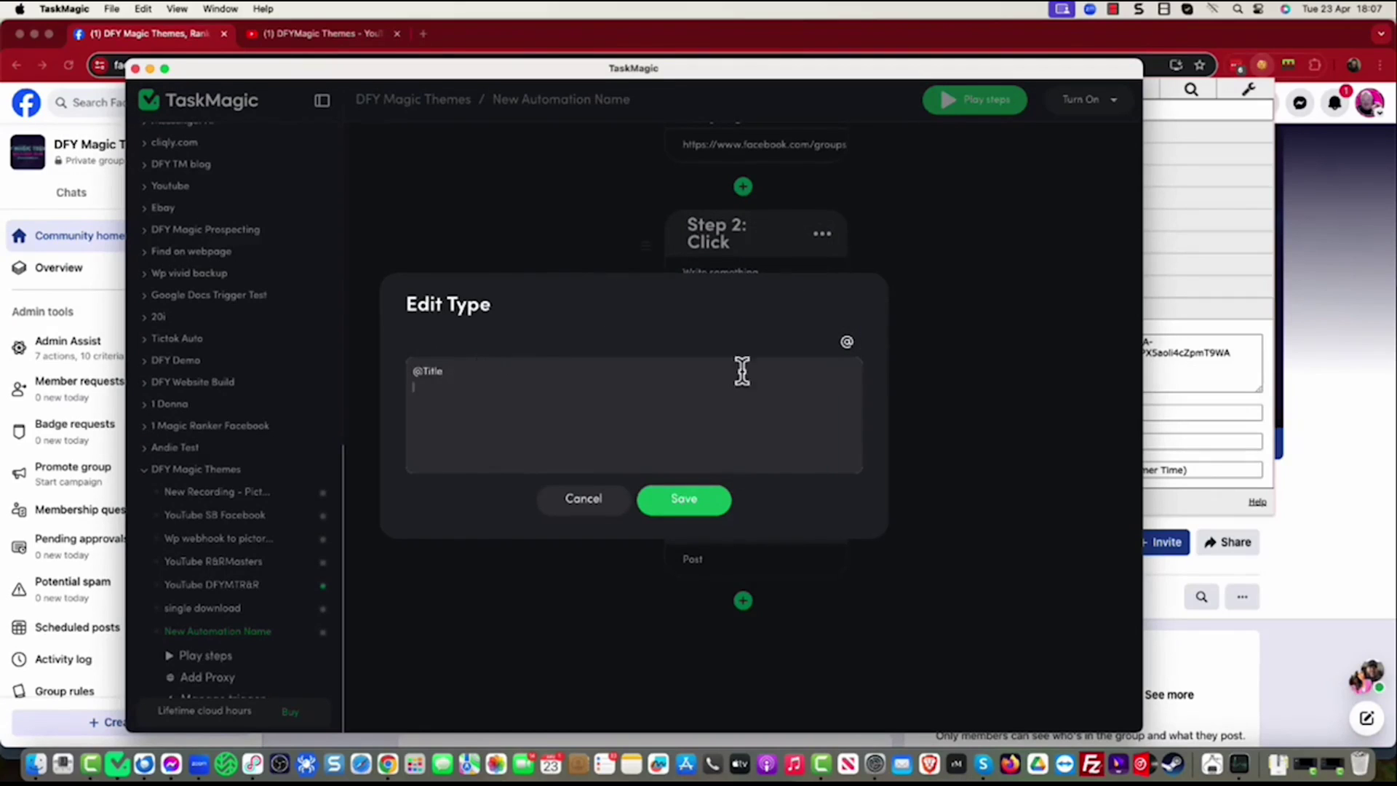
pyautogui.click(848, 342)
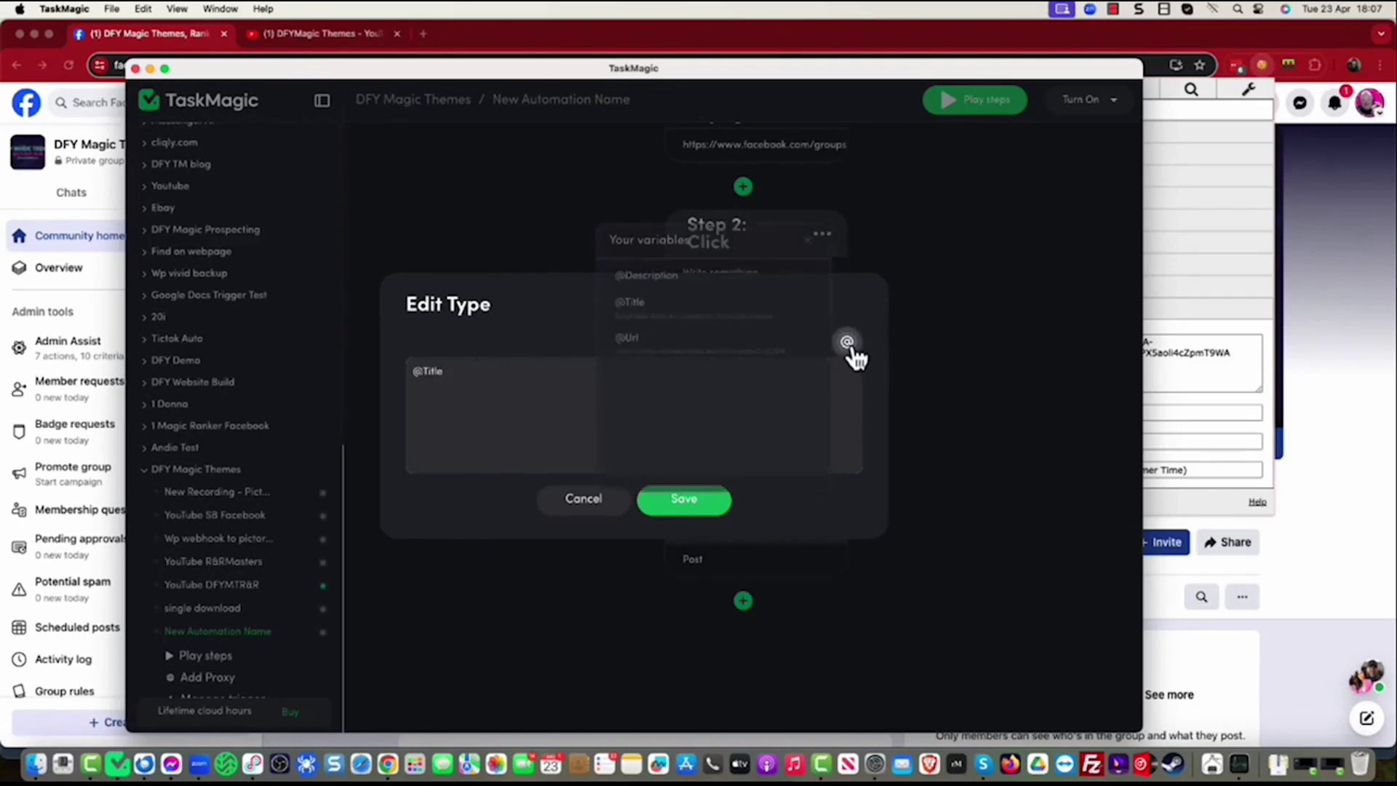
pyautogui.click(737, 291)
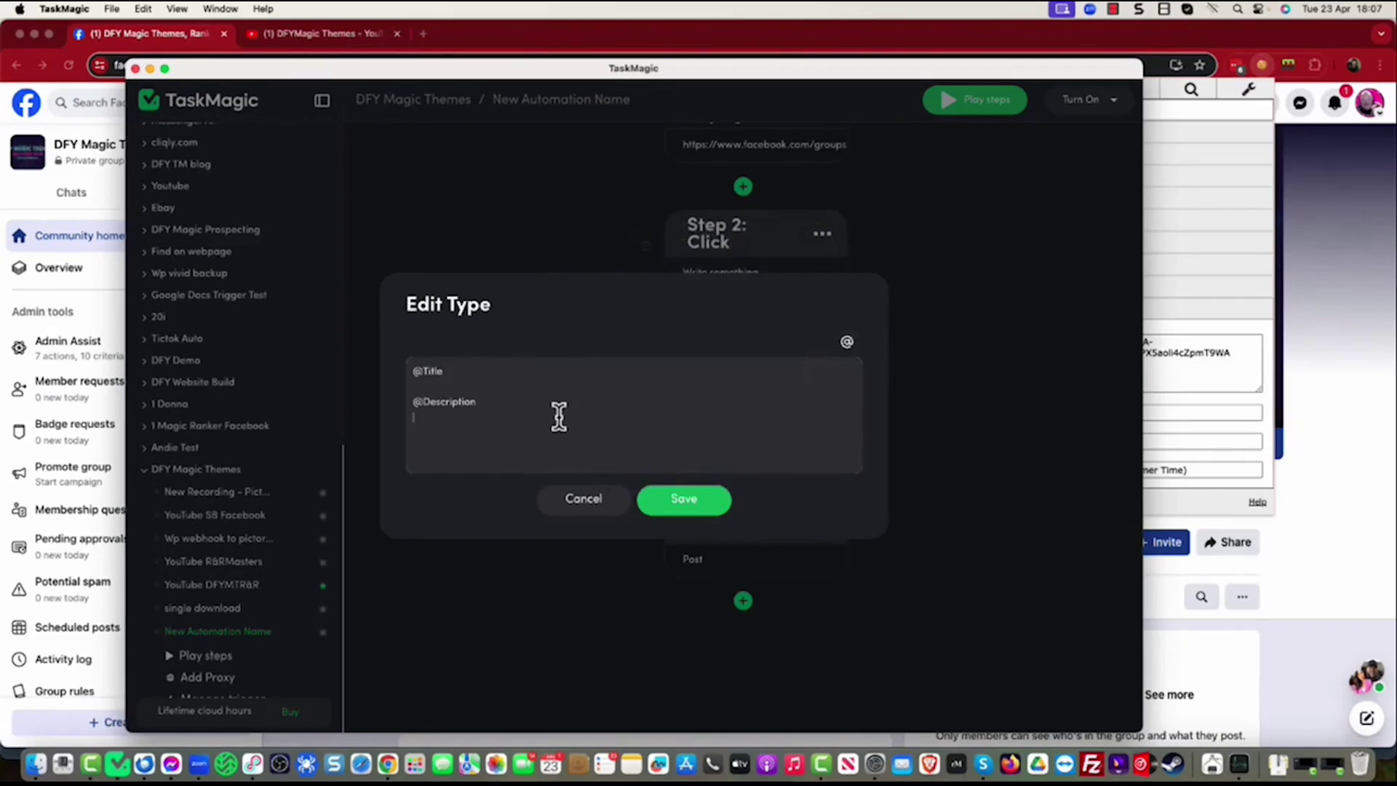
pyautogui.click(847, 342)
pyautogui.click(709, 356)
pyautogui.click(662, 513)
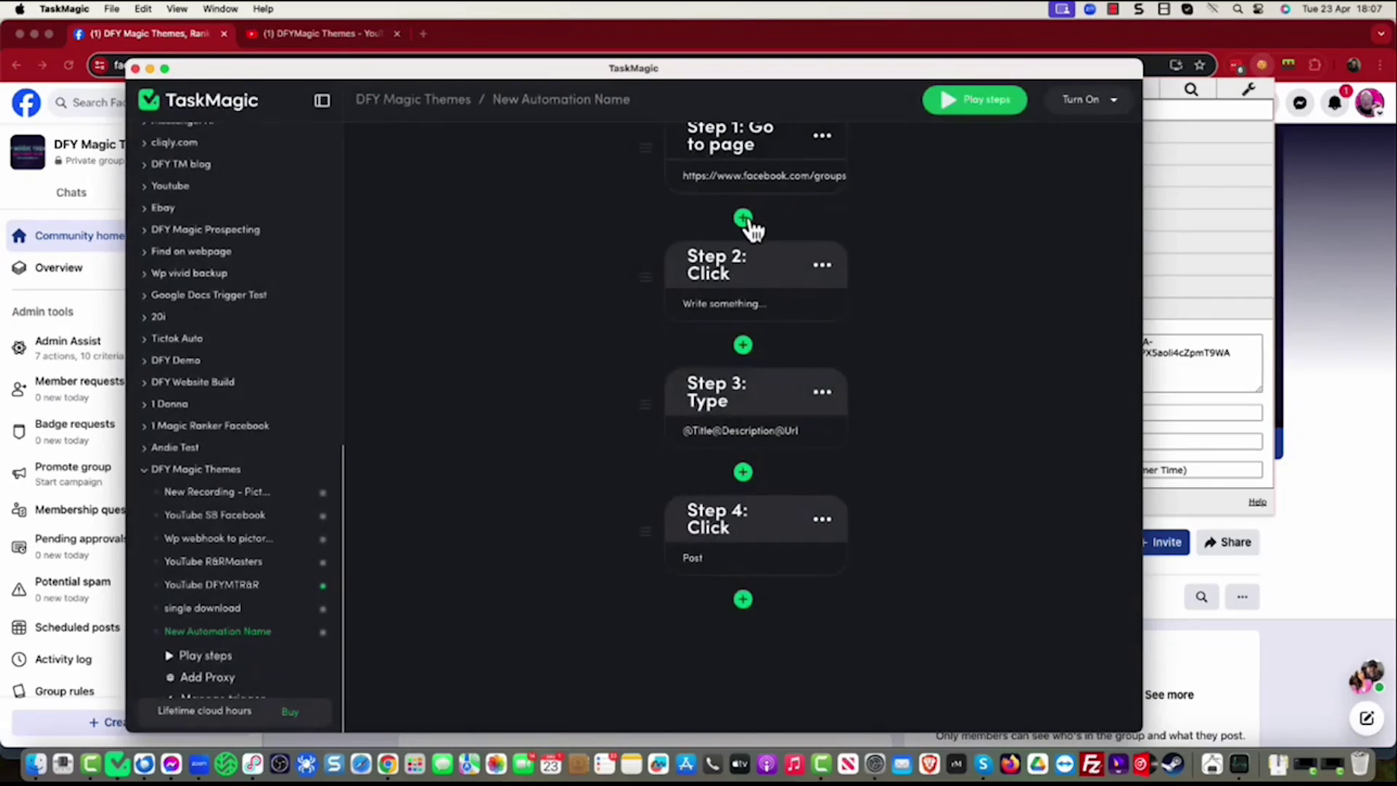
# Review the published YouTube flow, close its window, and check the desktop automation's trigger and steps.
pyautogui.press('super+grave')
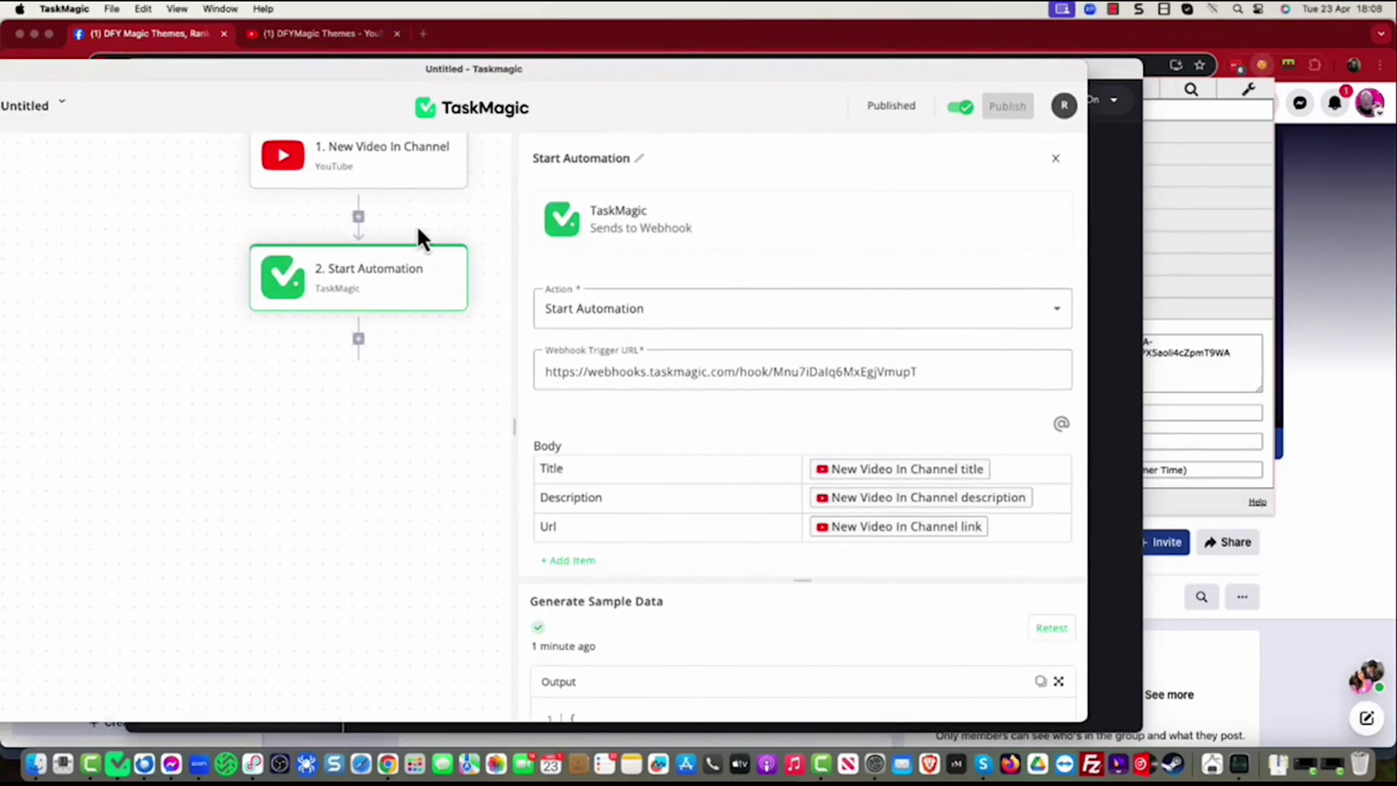
pyautogui.moveTo(362, 296)
pyautogui.press('super+w')
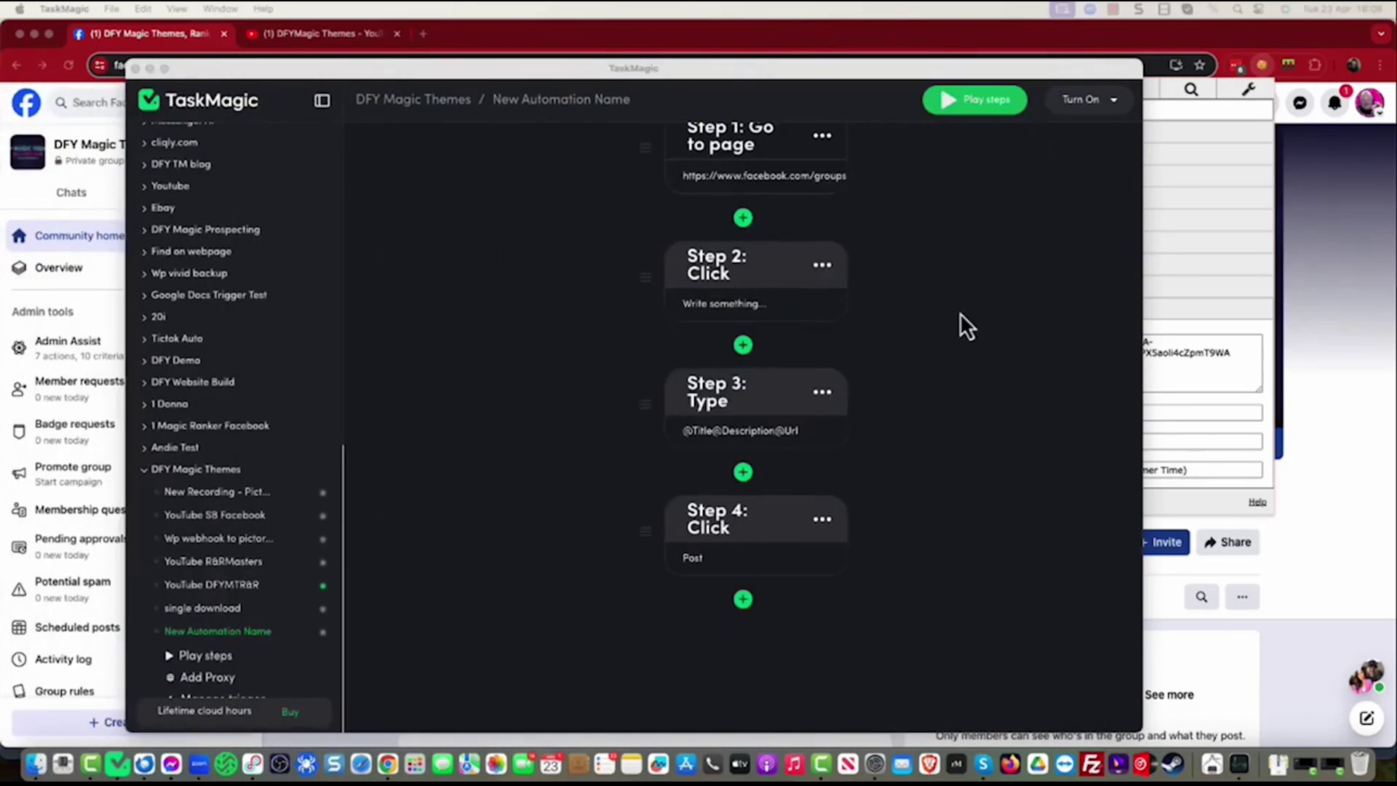
pyautogui.scroll(-3, 945, 320)
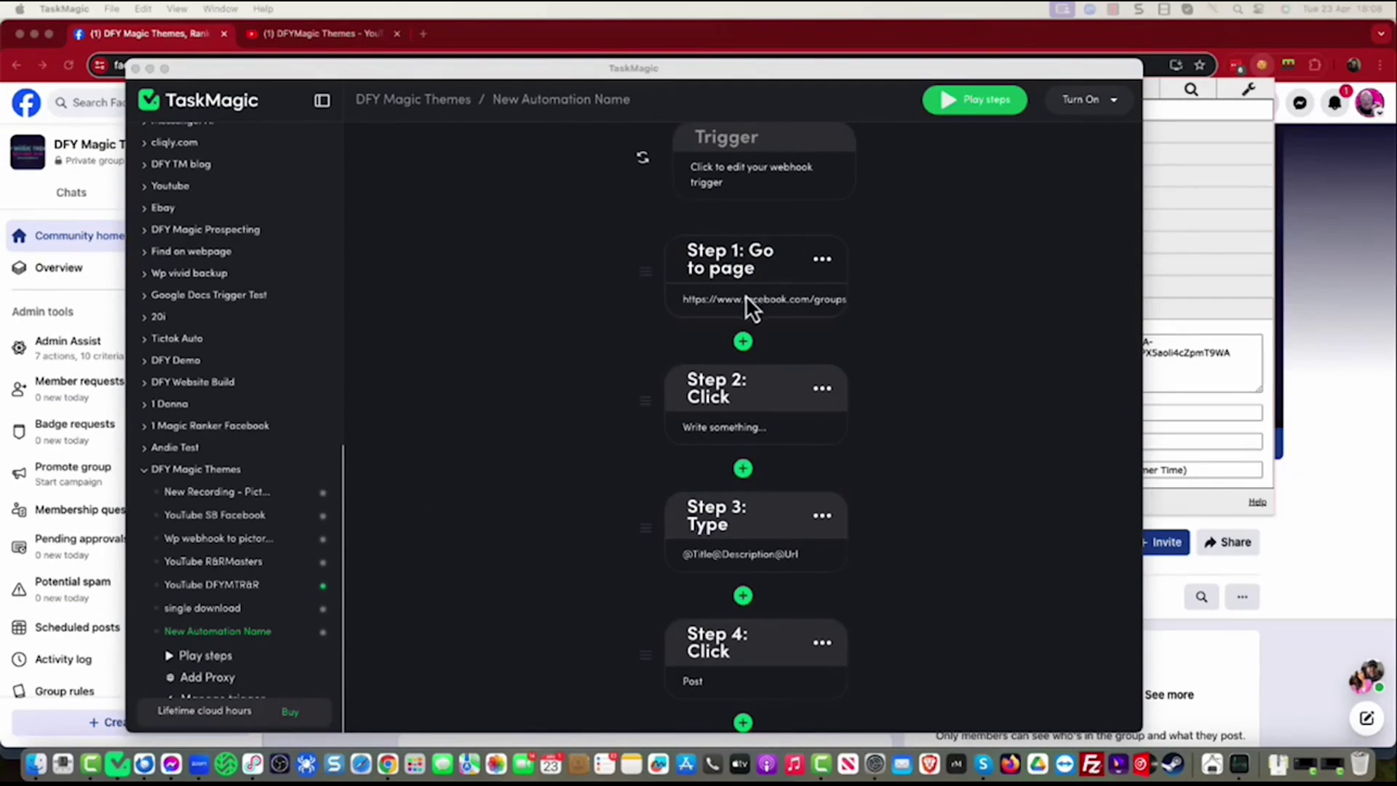
pyautogui.scroll(-3, 912, 312)
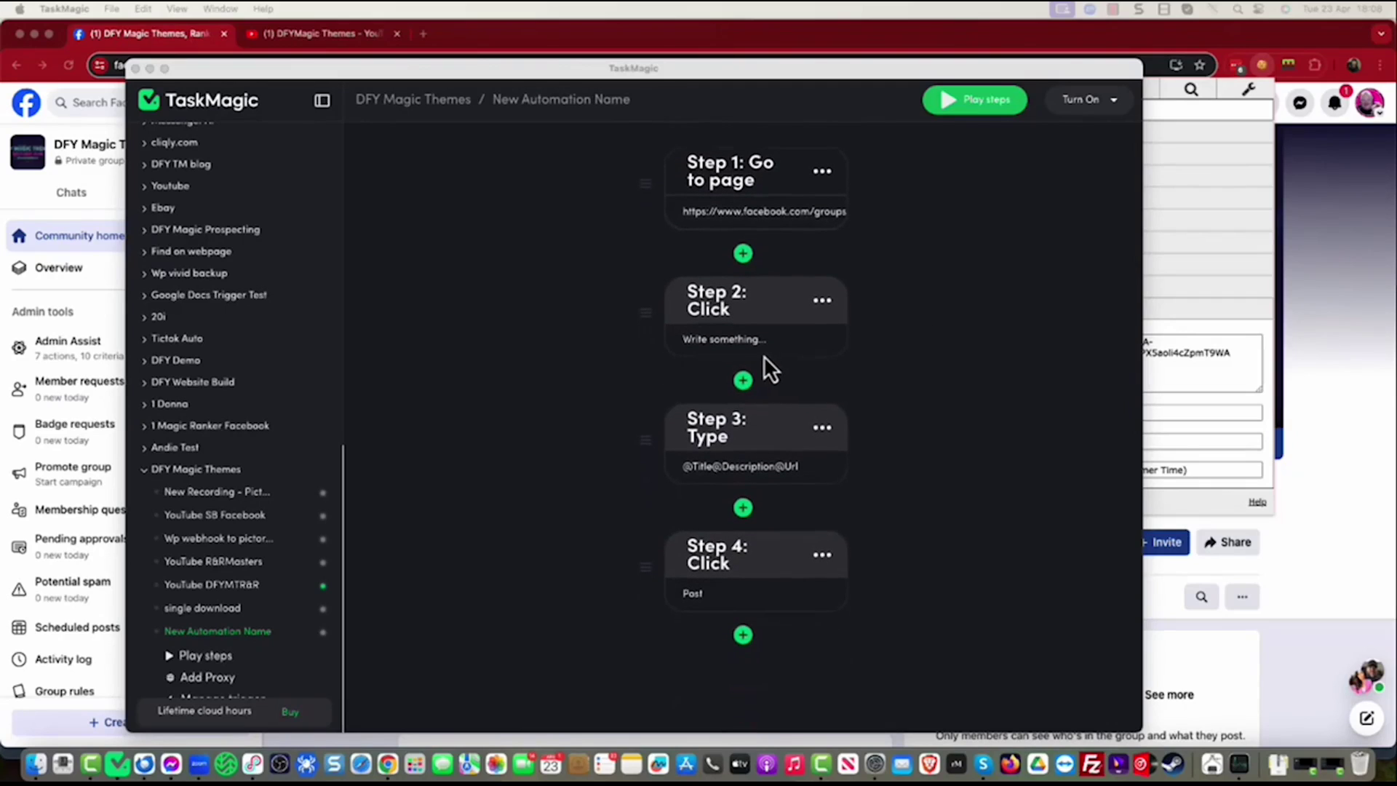
pyautogui.scroll(-1, 767, 361)
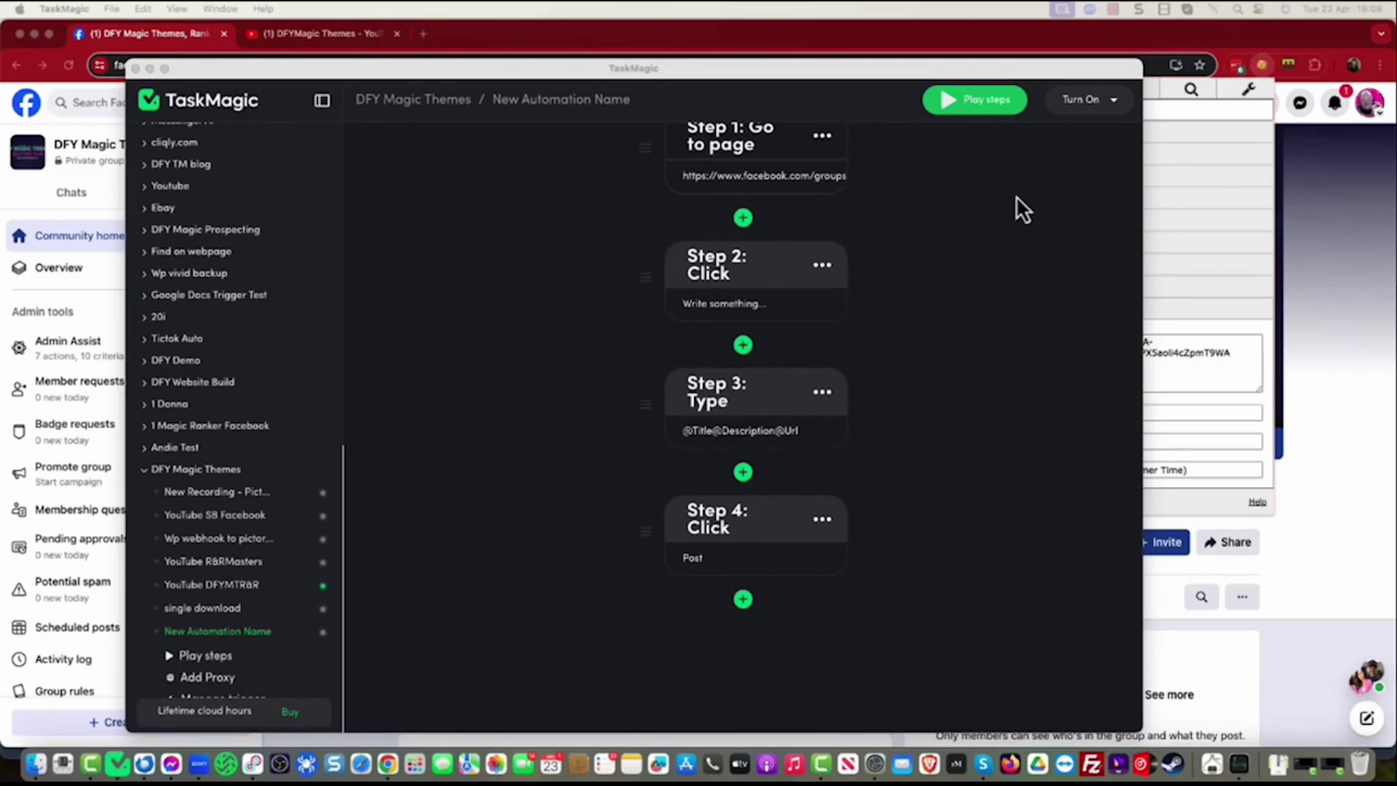
# Turn on the New Automation Name automation from desktop.
pyautogui.click(1097, 100)
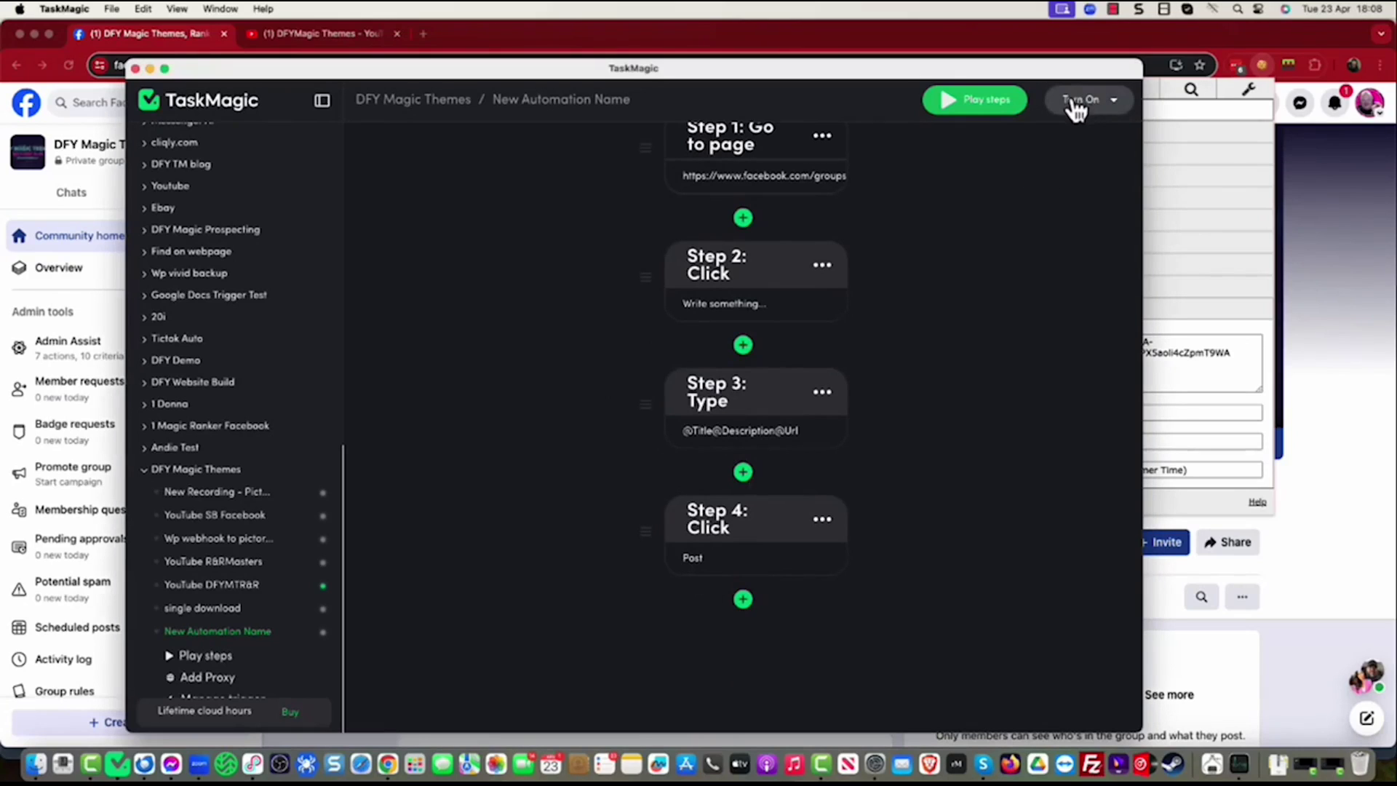
pyautogui.click(1075, 108)
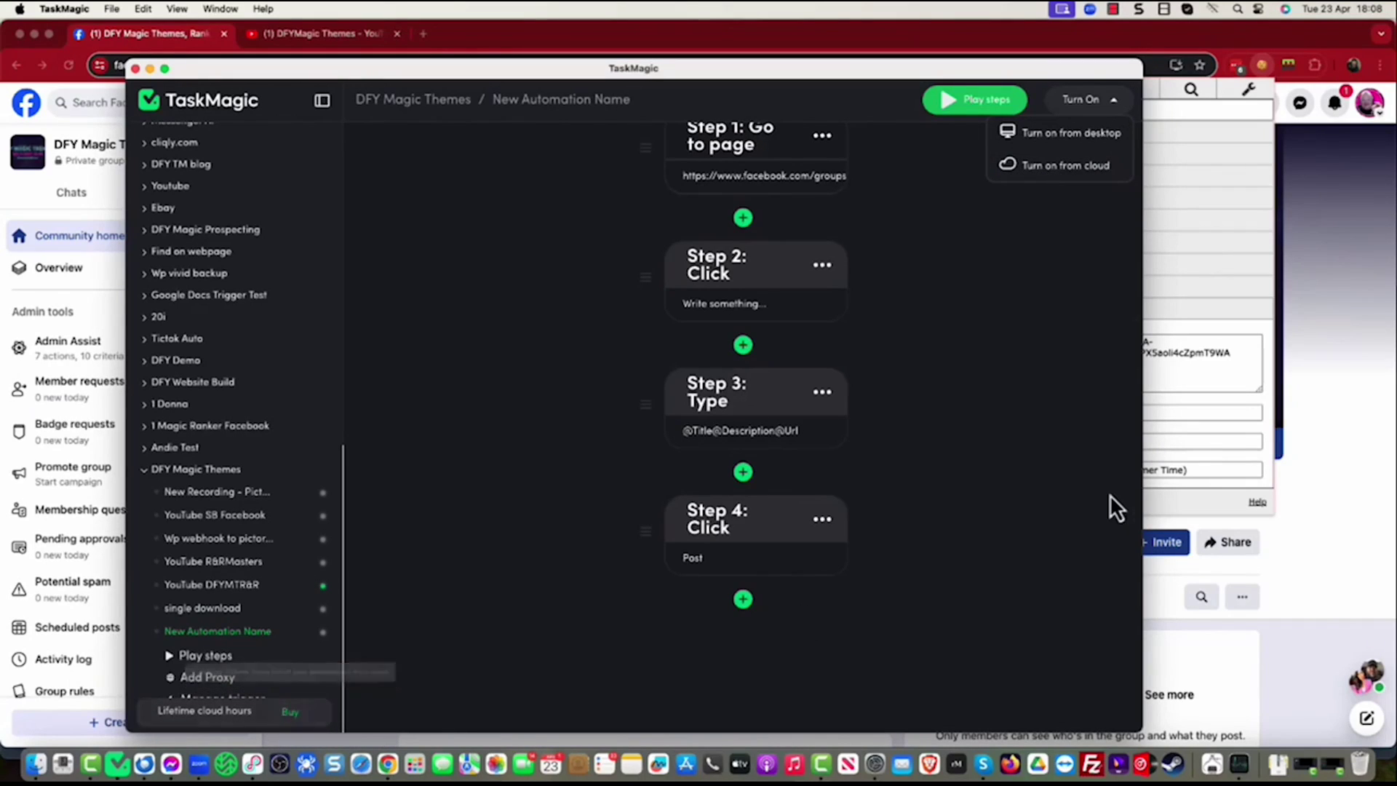
pyautogui.click(1044, 137)
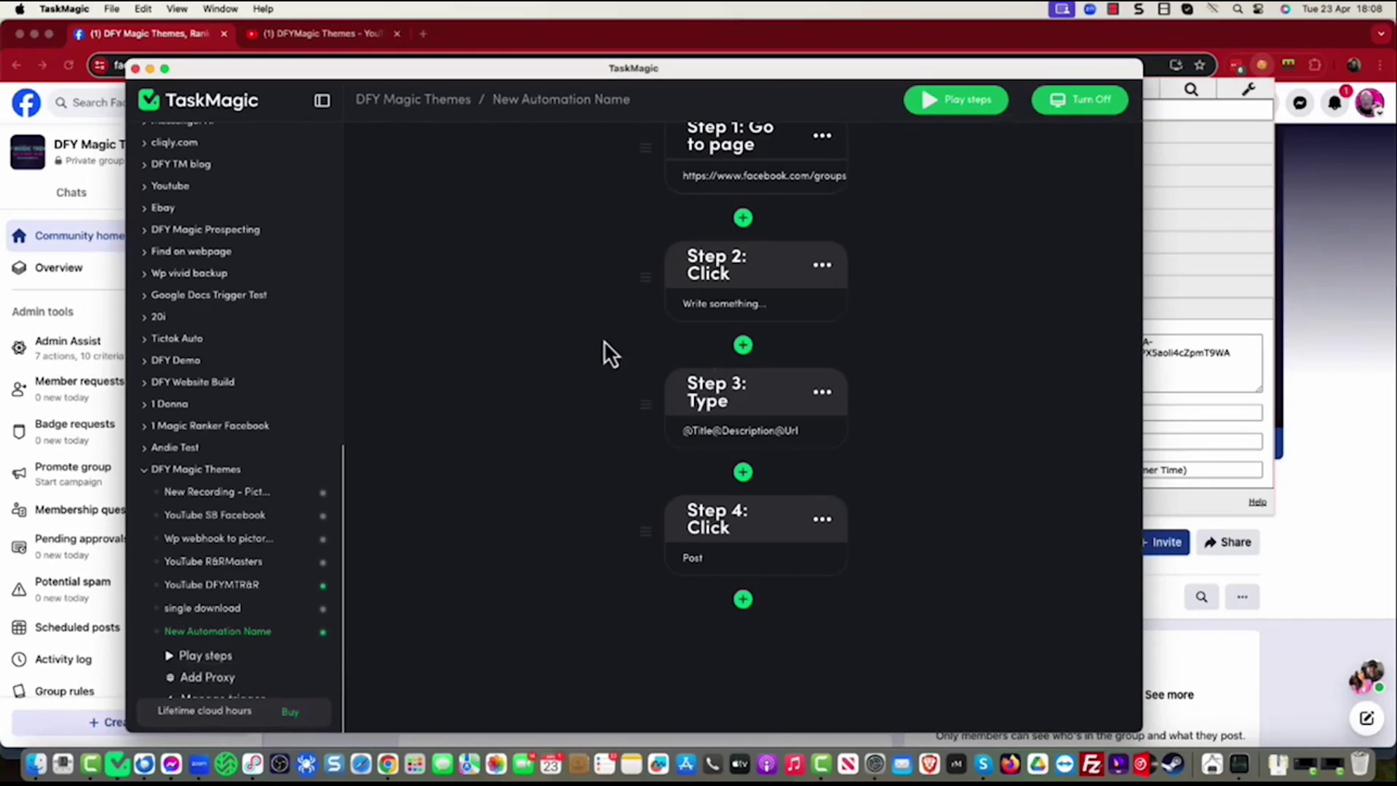
# Enable Always show browser when running (desktop only) in the automation's Screen Settings and save.
pyautogui.scroll(-8, 325, 451)
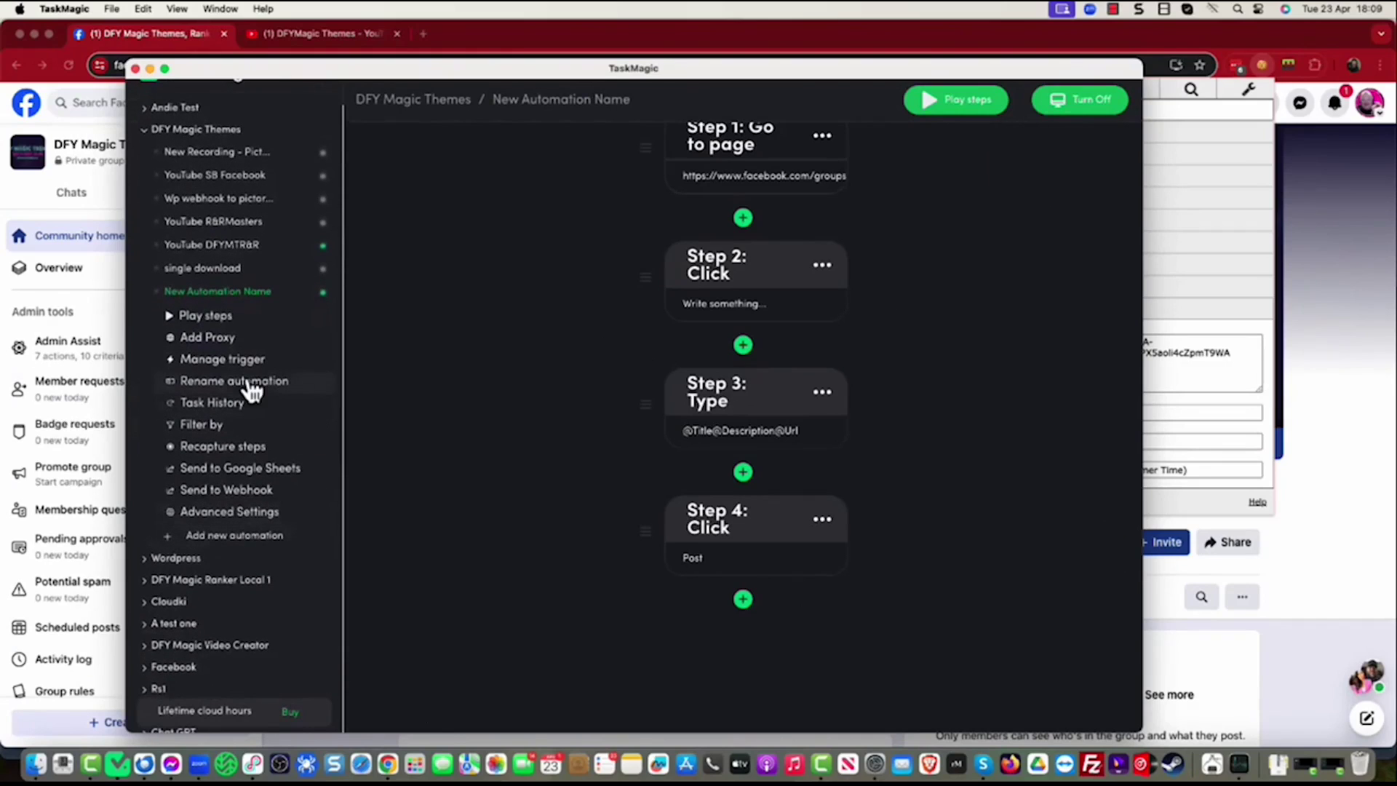
pyautogui.click(218, 513)
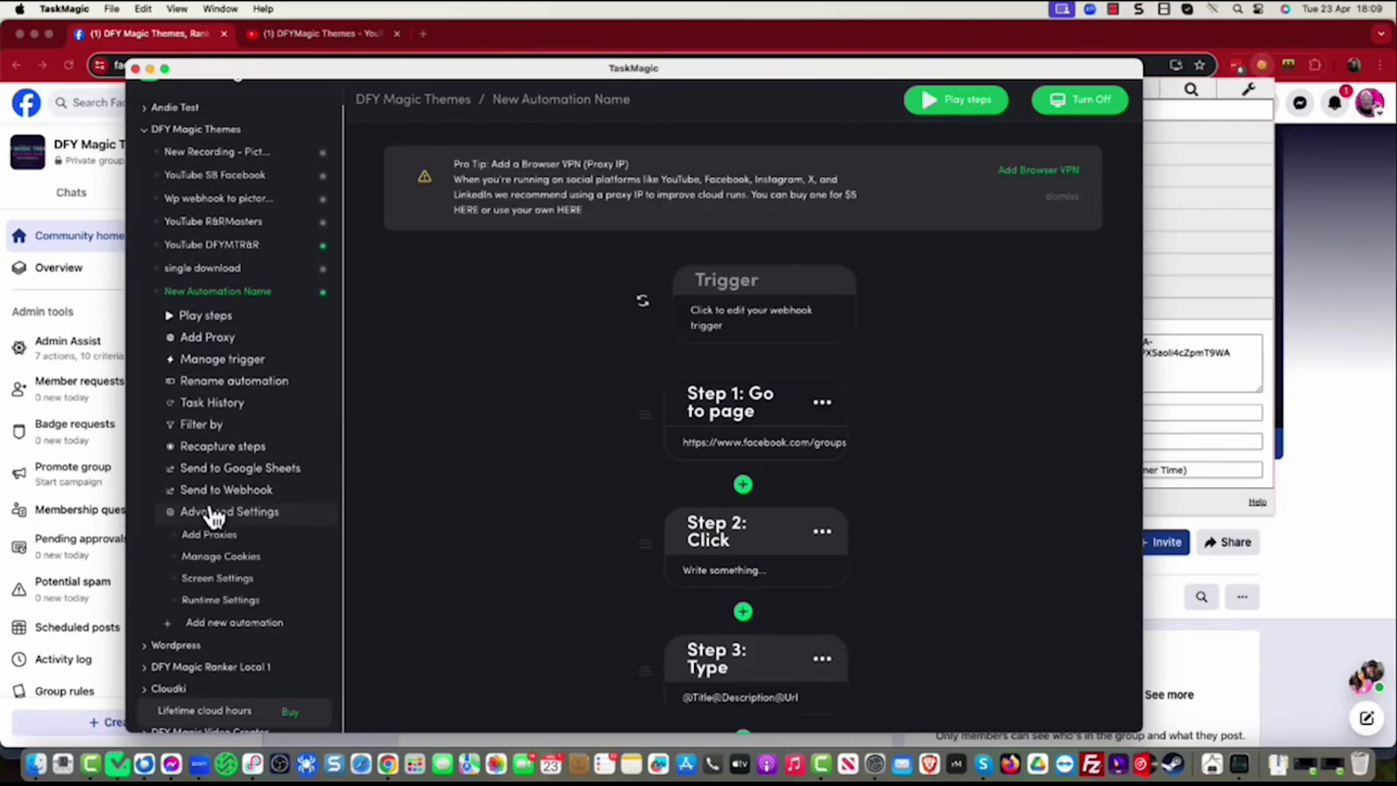
pyautogui.click(204, 577)
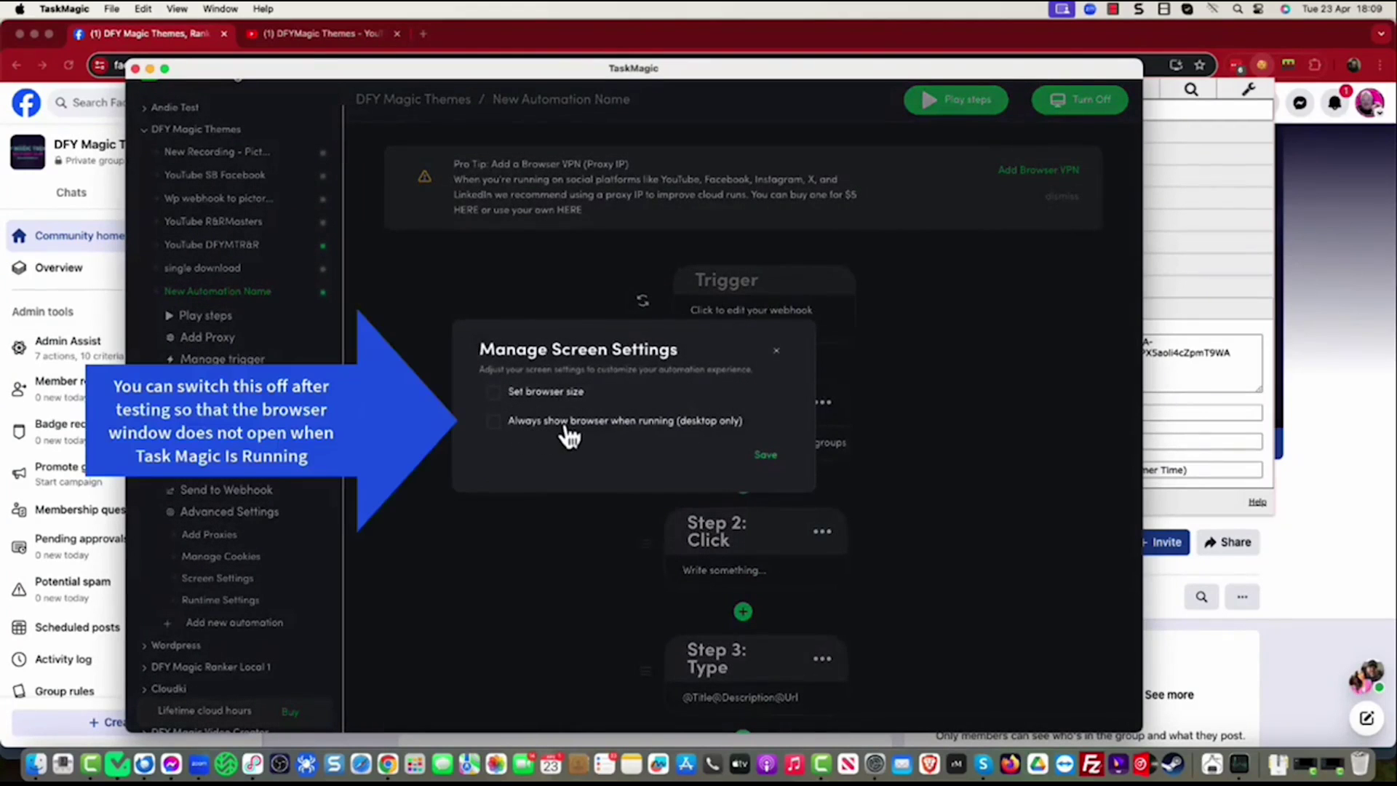
pyautogui.click(603, 429)
pyautogui.click(603, 429)
pyautogui.click(603, 429)
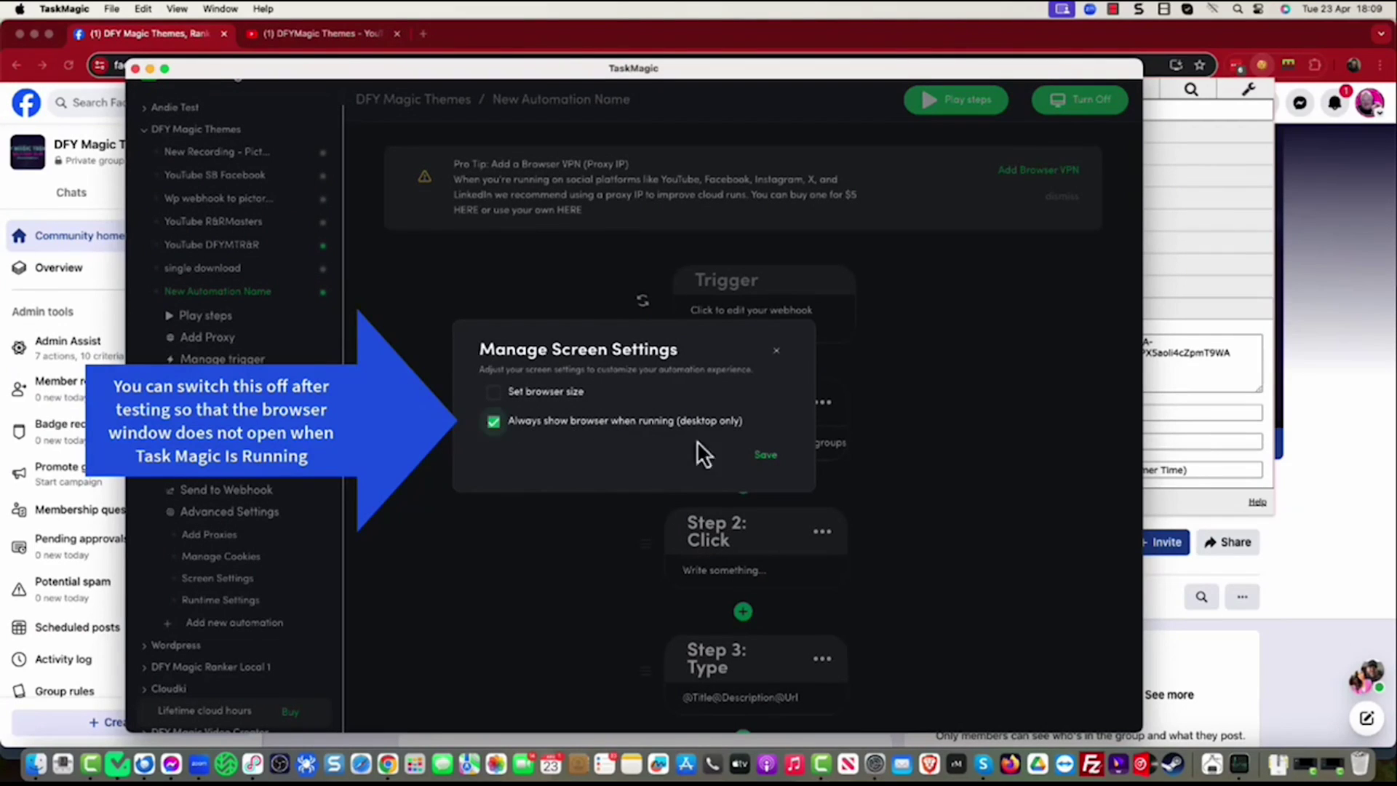
pyautogui.click(765, 454)
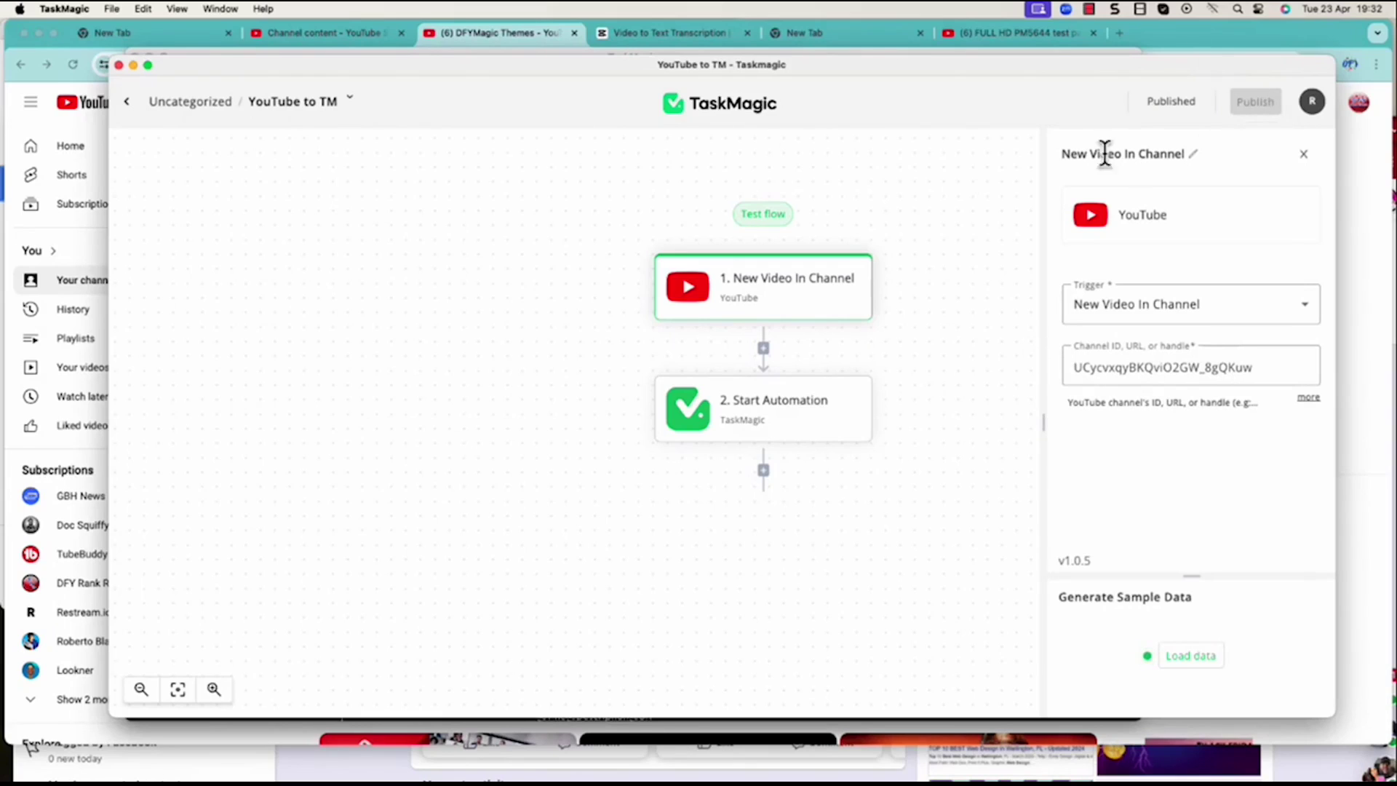
# Leave the YouTube to TM flow and examine its latest run and the status filter in the Runs list.
pyautogui.click(129, 102)
pyautogui.click(143, 287)
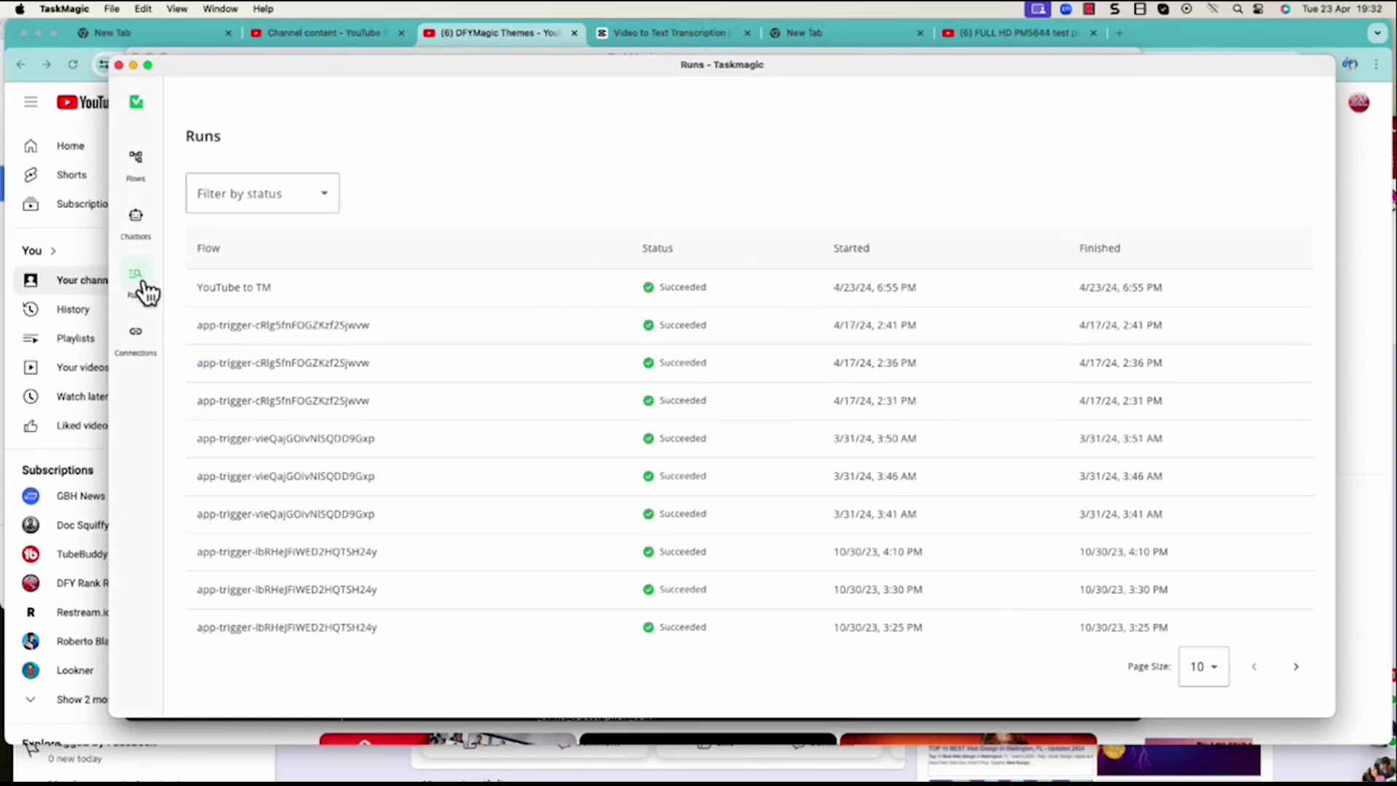
pyautogui.click(226, 191)
pyautogui.click(234, 273)
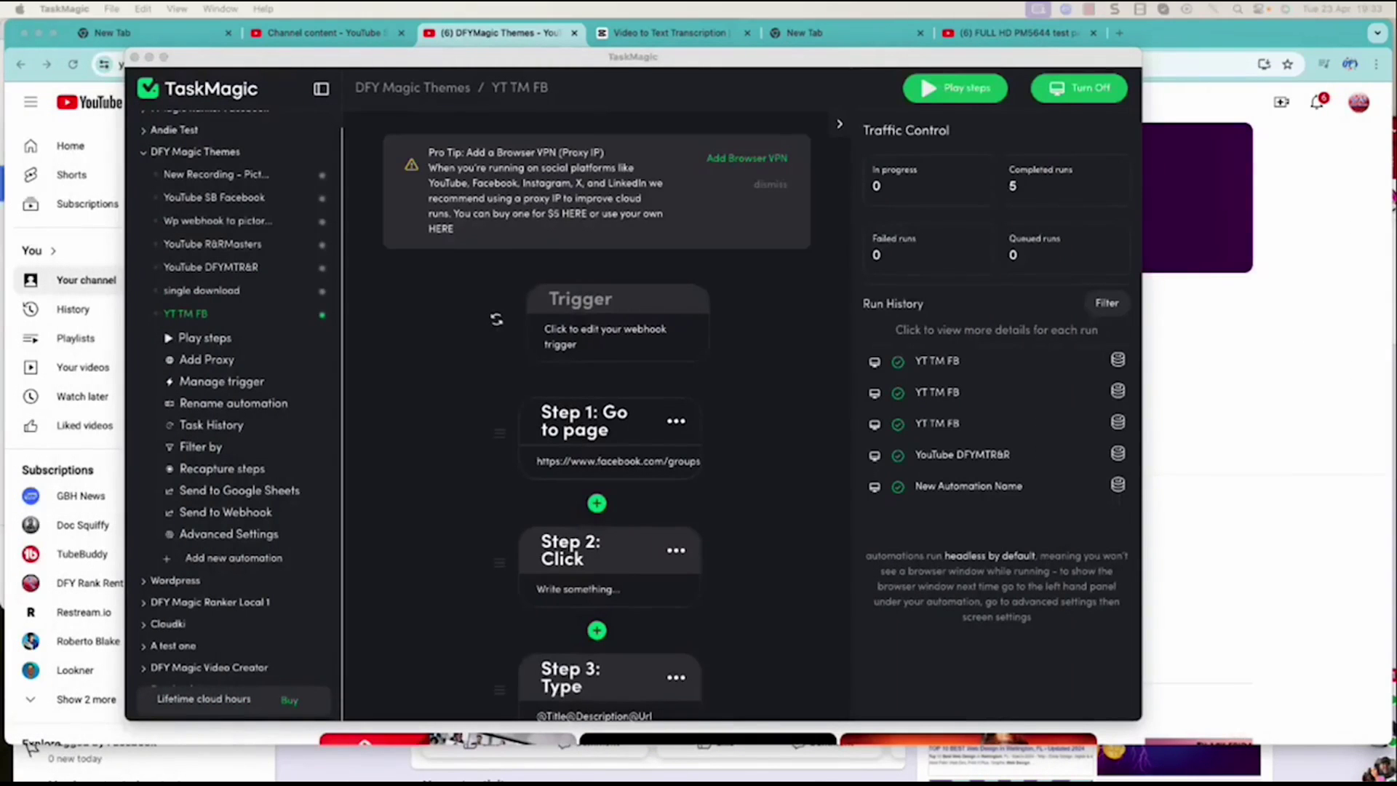
# Switch to the DFYMagic Themes YouTube channel in Chrome and upload Review DFY Accountability Program.mp4 with the description "This is a test".
pyautogui.click(1333, 469)
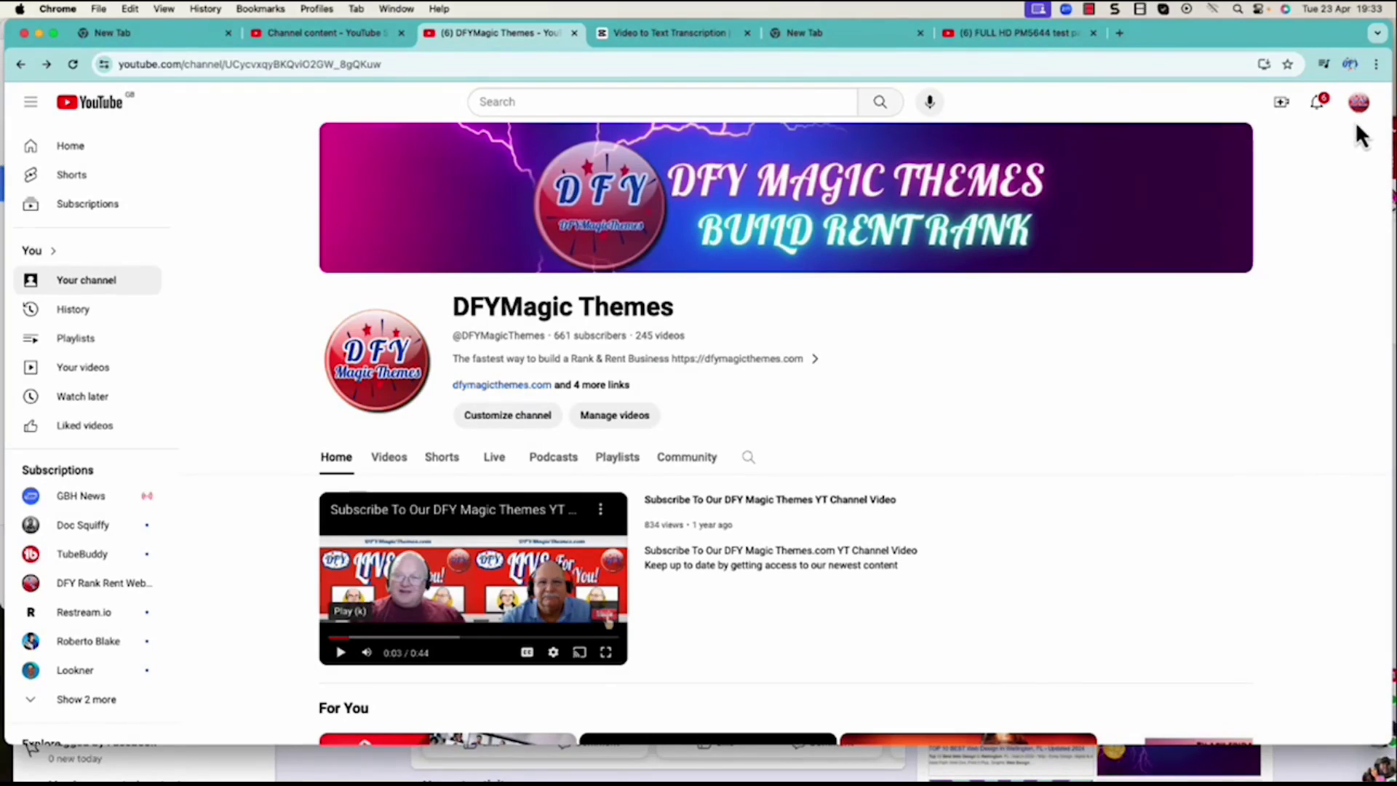
pyautogui.click(1283, 103)
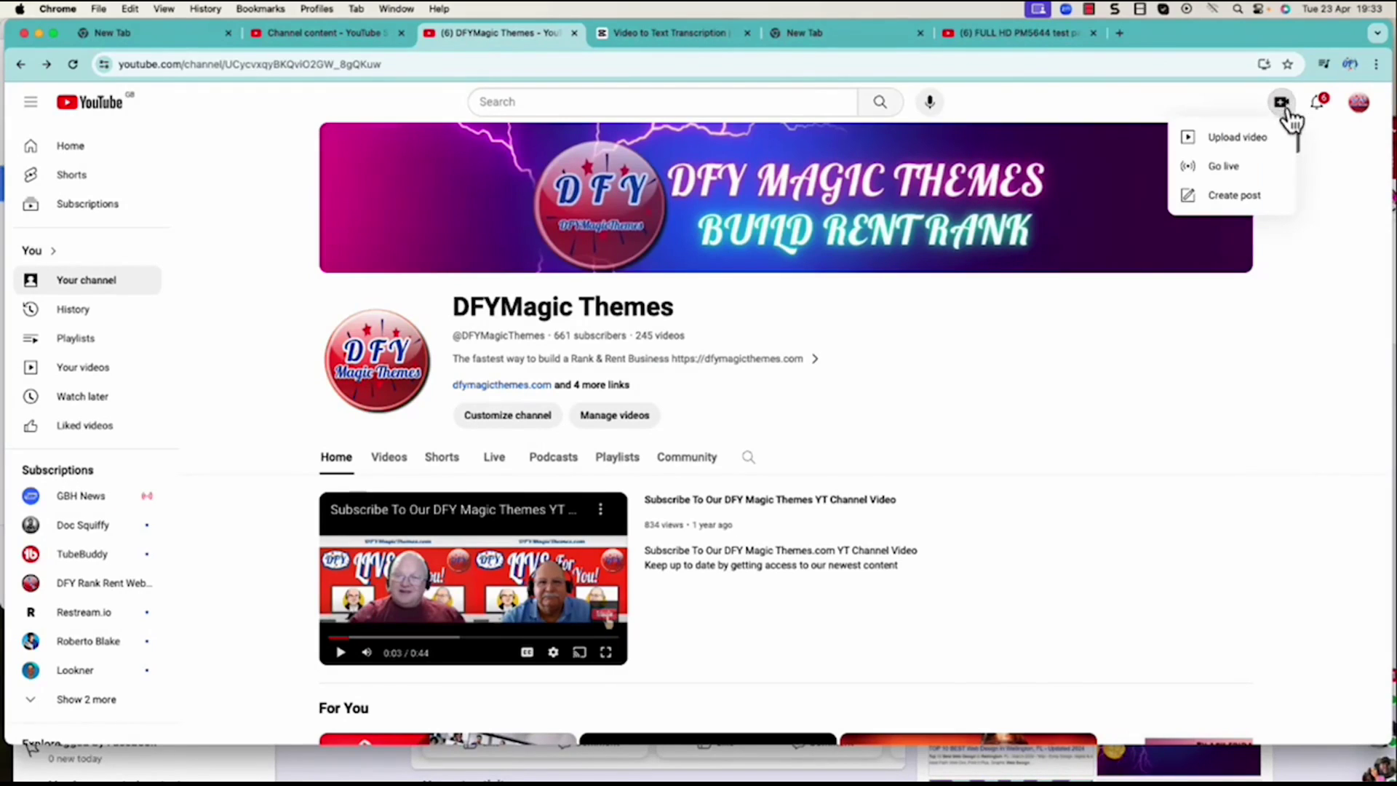
pyautogui.click(1265, 144)
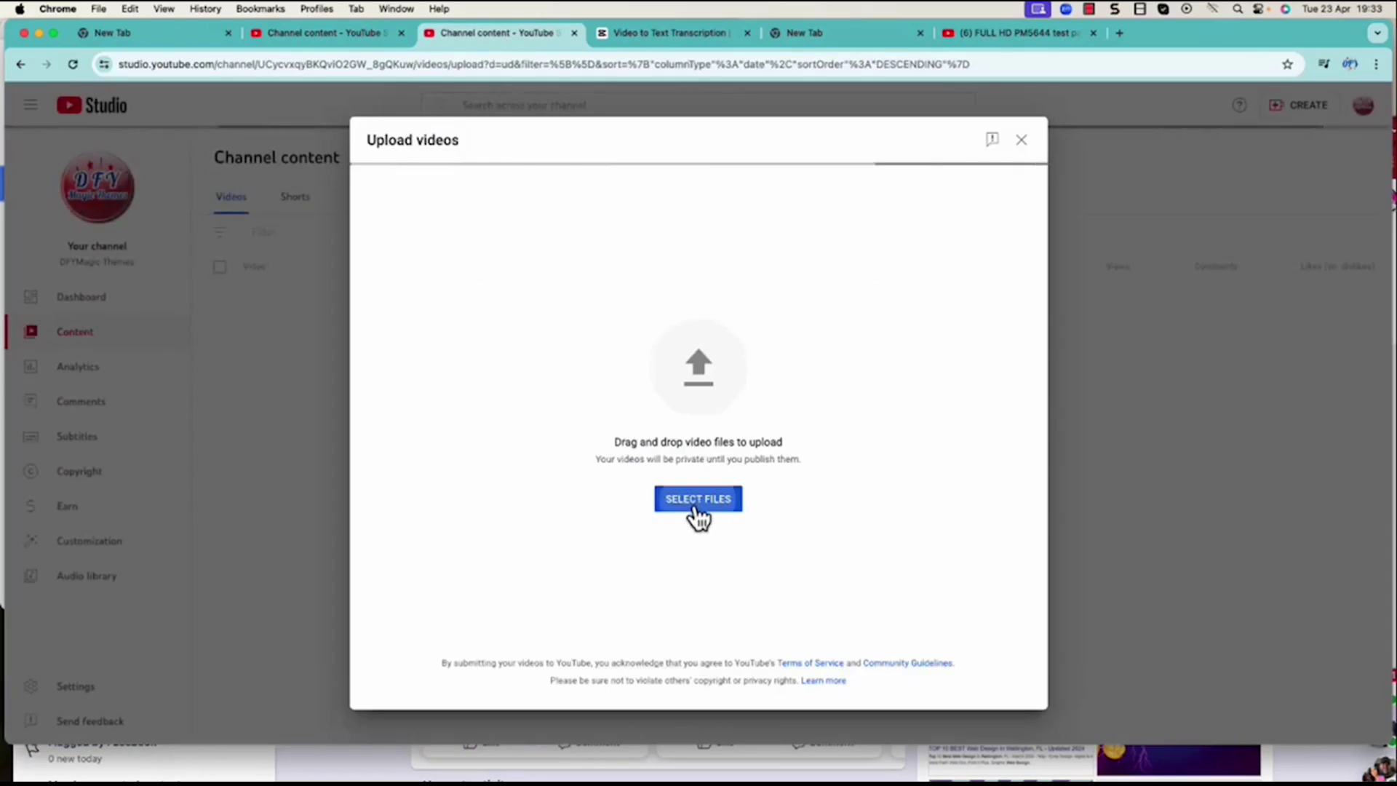
pyautogui.click(696, 502)
pyautogui.click(1196, 510)
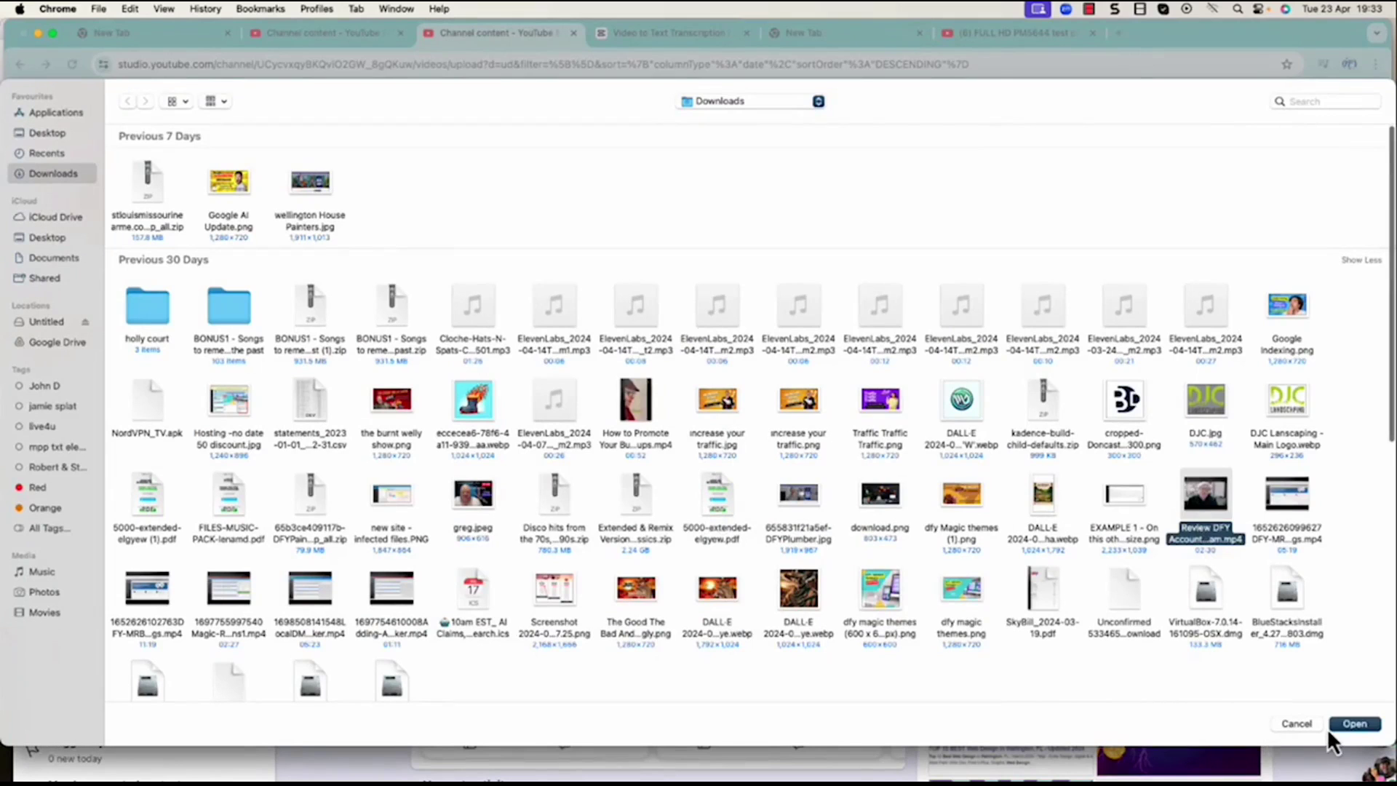
pyautogui.click(1349, 724)
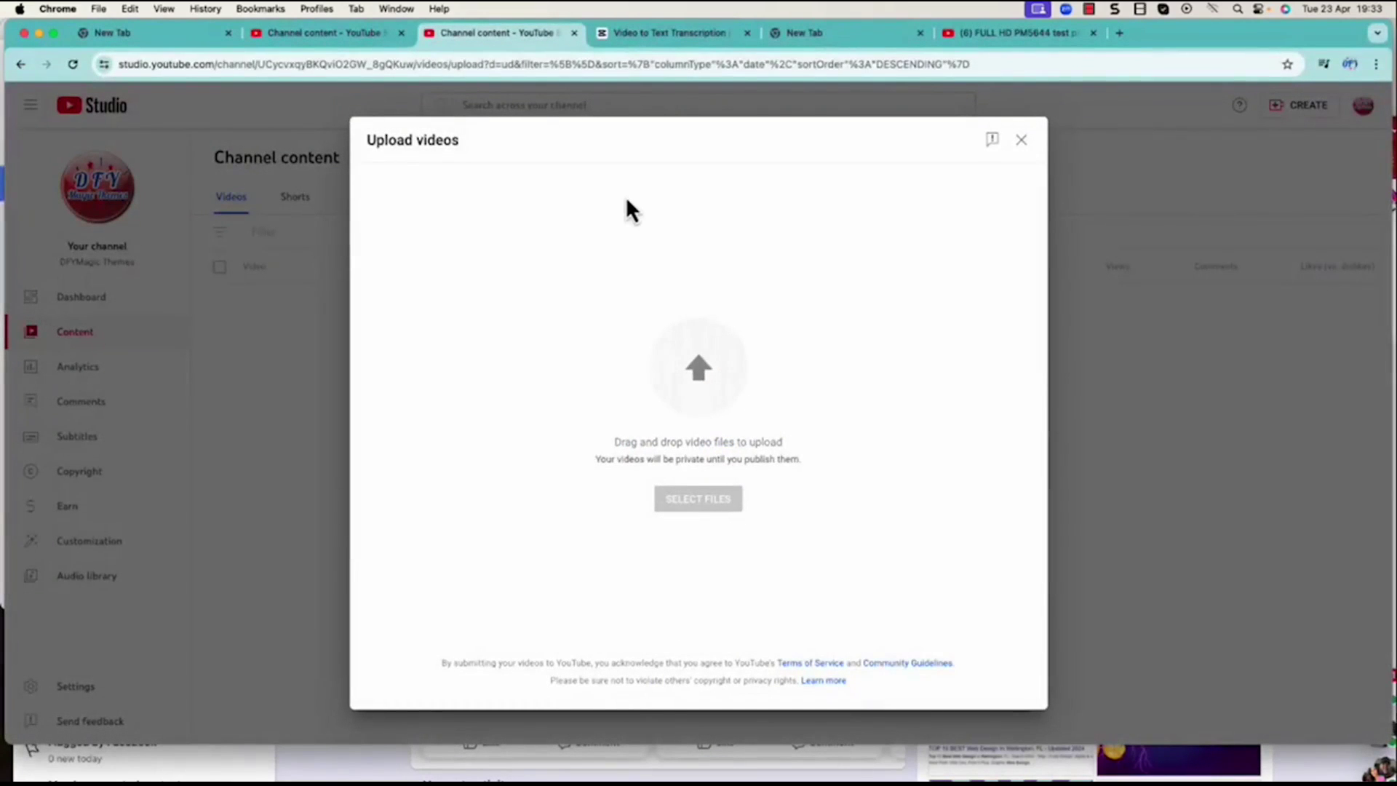
pyautogui.click(467, 371)
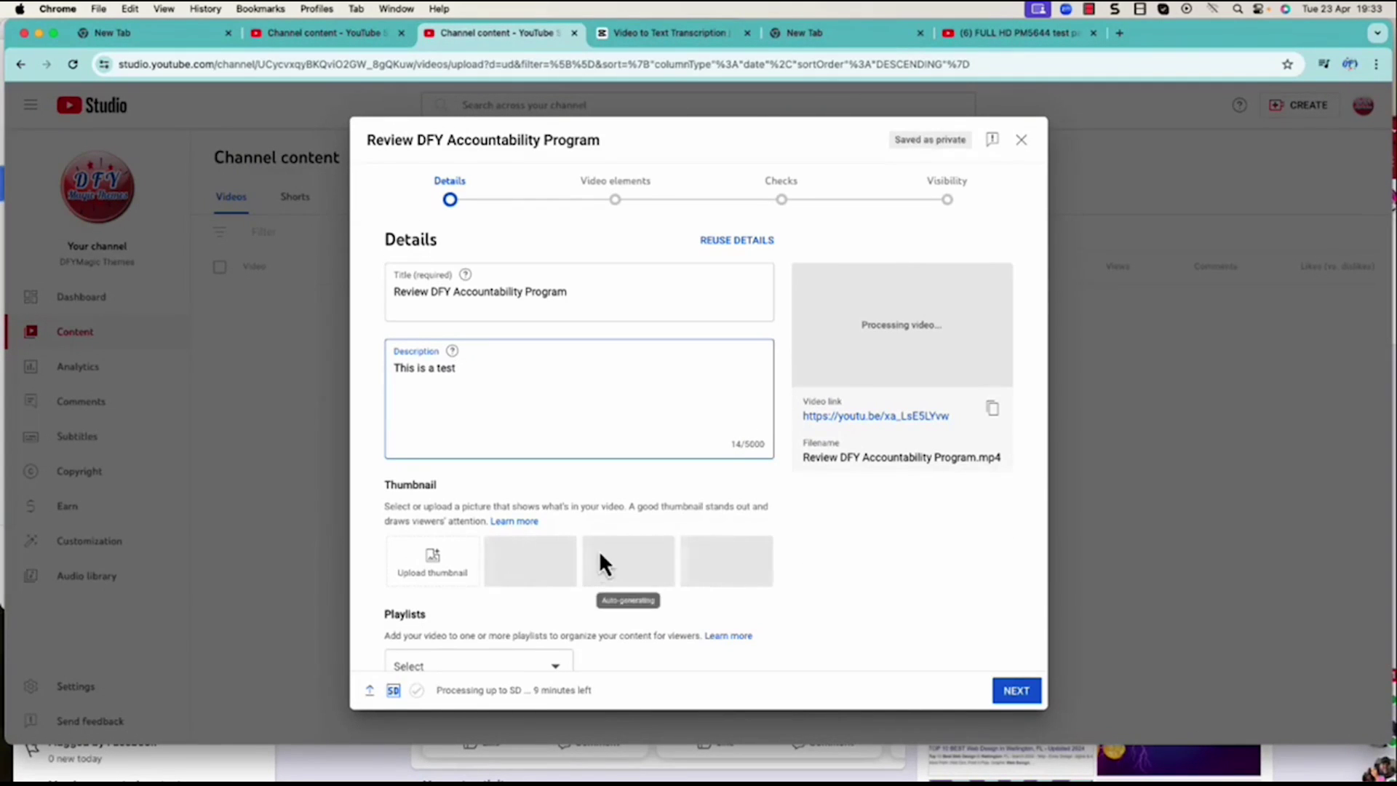
# Add the video to the DFY Promotion Videos playlist.
pyautogui.scroll(-5, 593, 553)
pyautogui.click(499, 311)
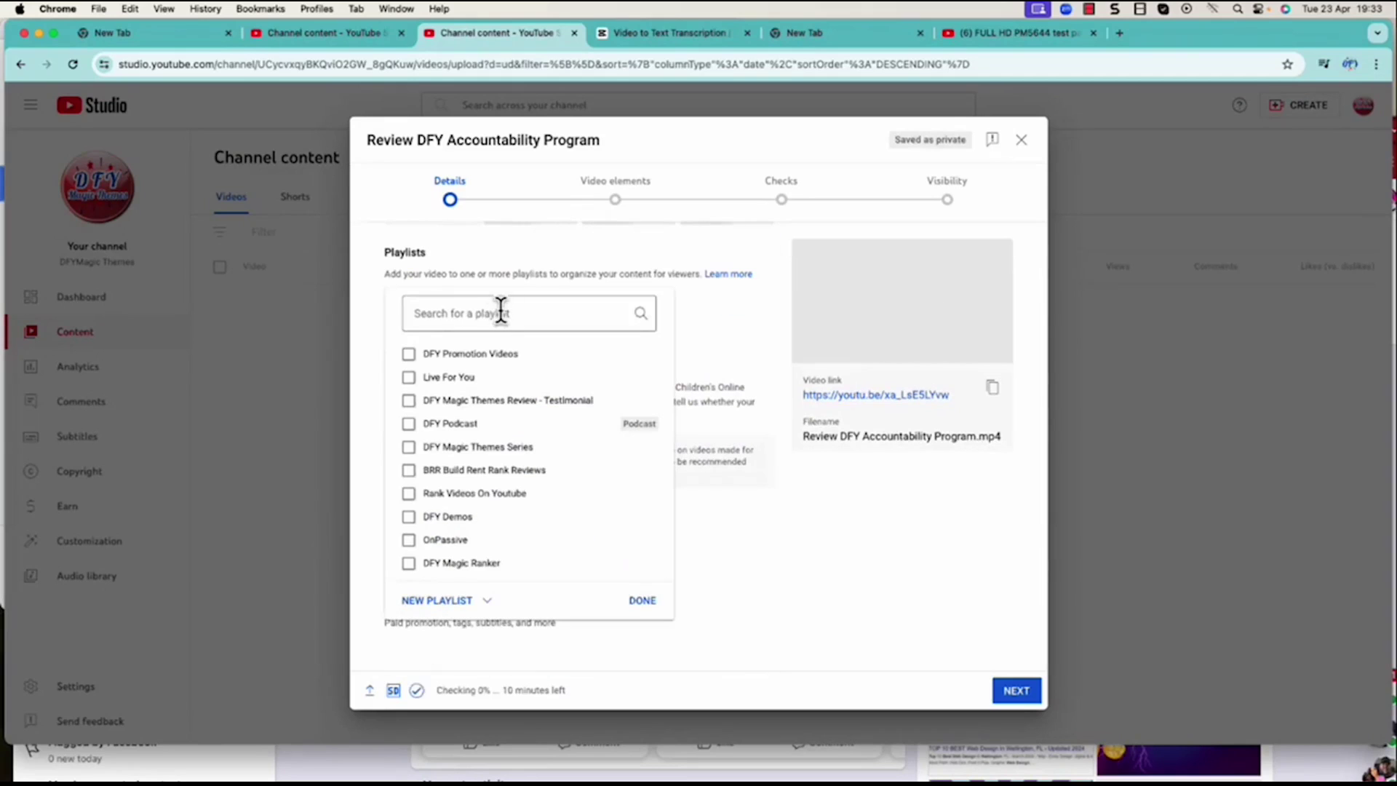
pyautogui.click(409, 354)
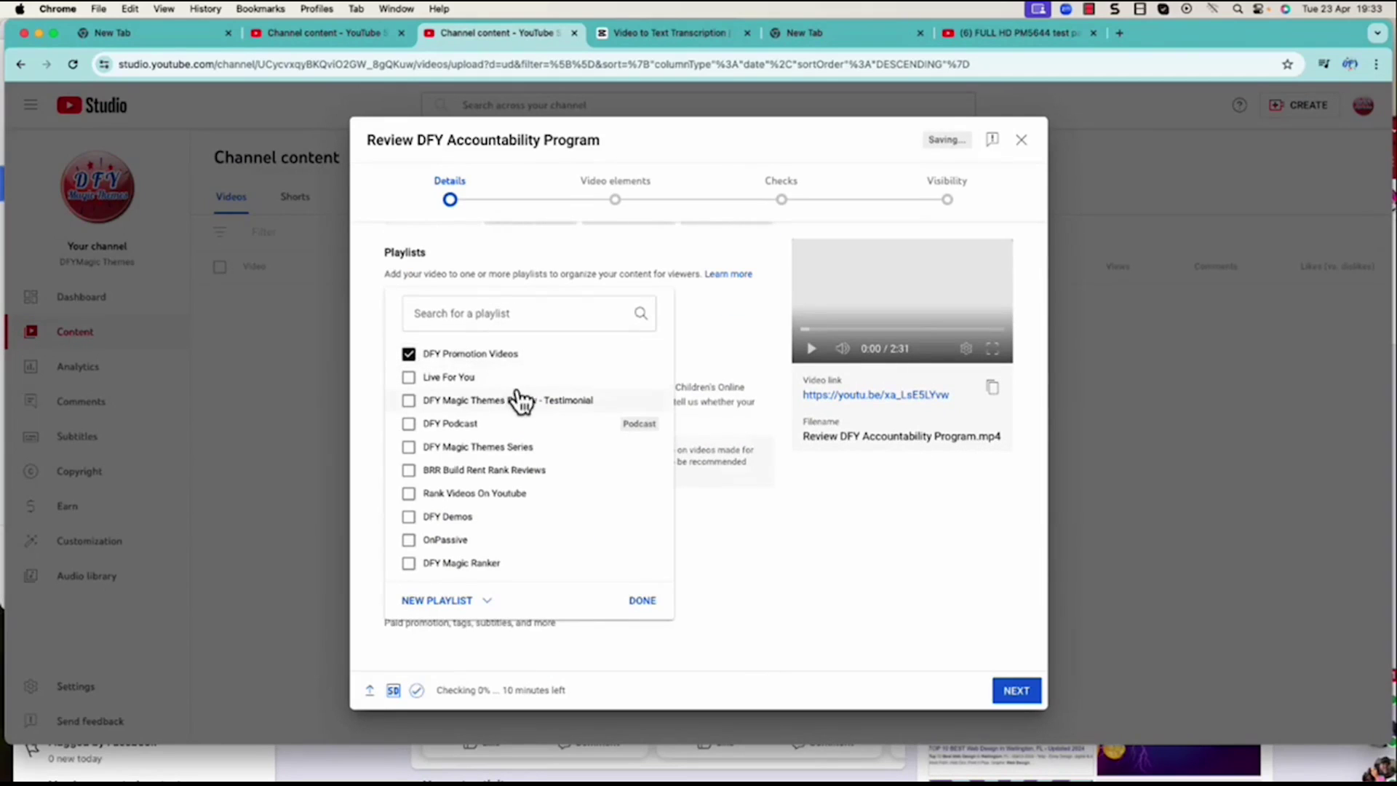
pyautogui.click(642, 605)
# Expand the additional video details, declare that the video contains paid promotion and answer No to the altered content question.
pyautogui.click(422, 605)
pyautogui.scroll(-3, 617, 552)
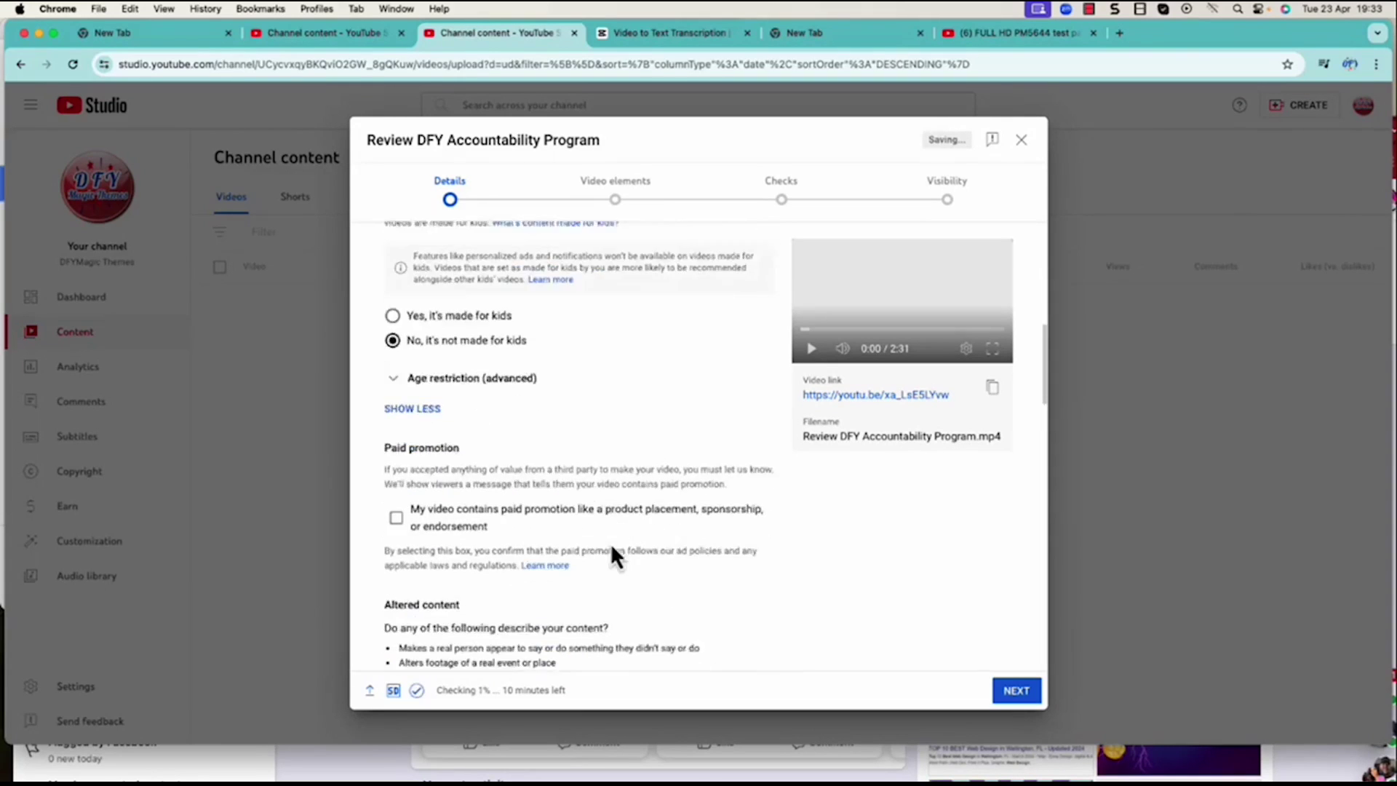
pyautogui.scroll(-3, 613, 540)
pyautogui.click(395, 340)
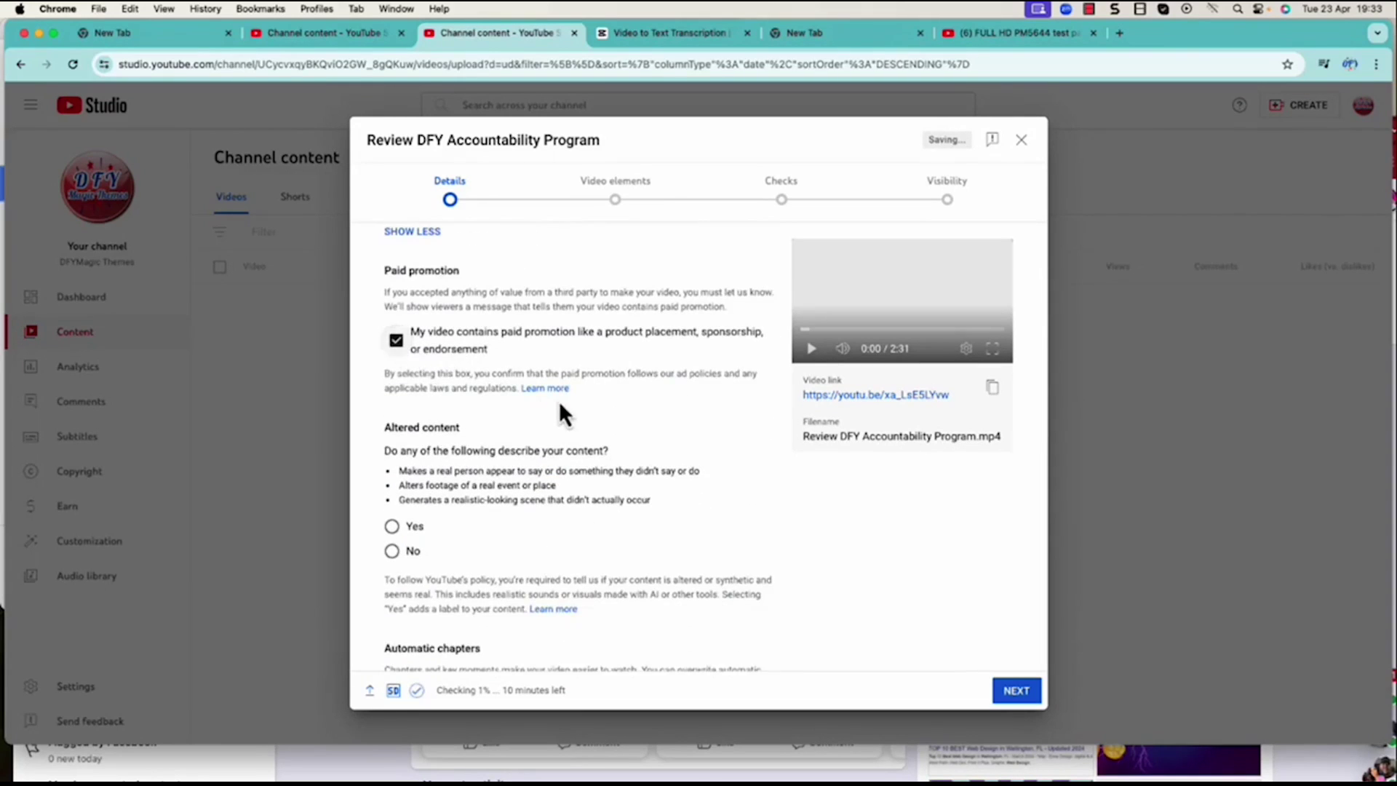
pyautogui.scroll(-2, 569, 398)
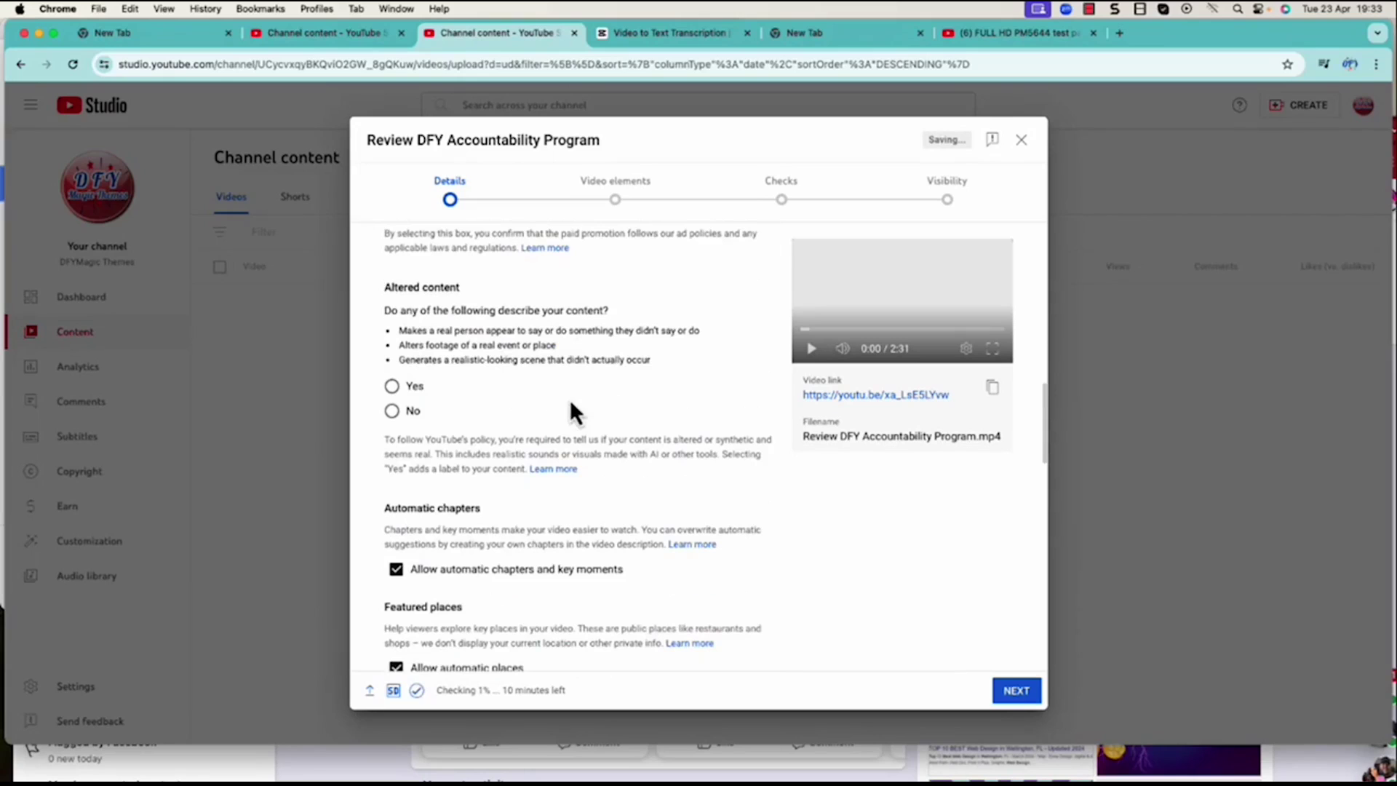
pyautogui.click(393, 411)
pyautogui.scroll(-5, 667, 574)
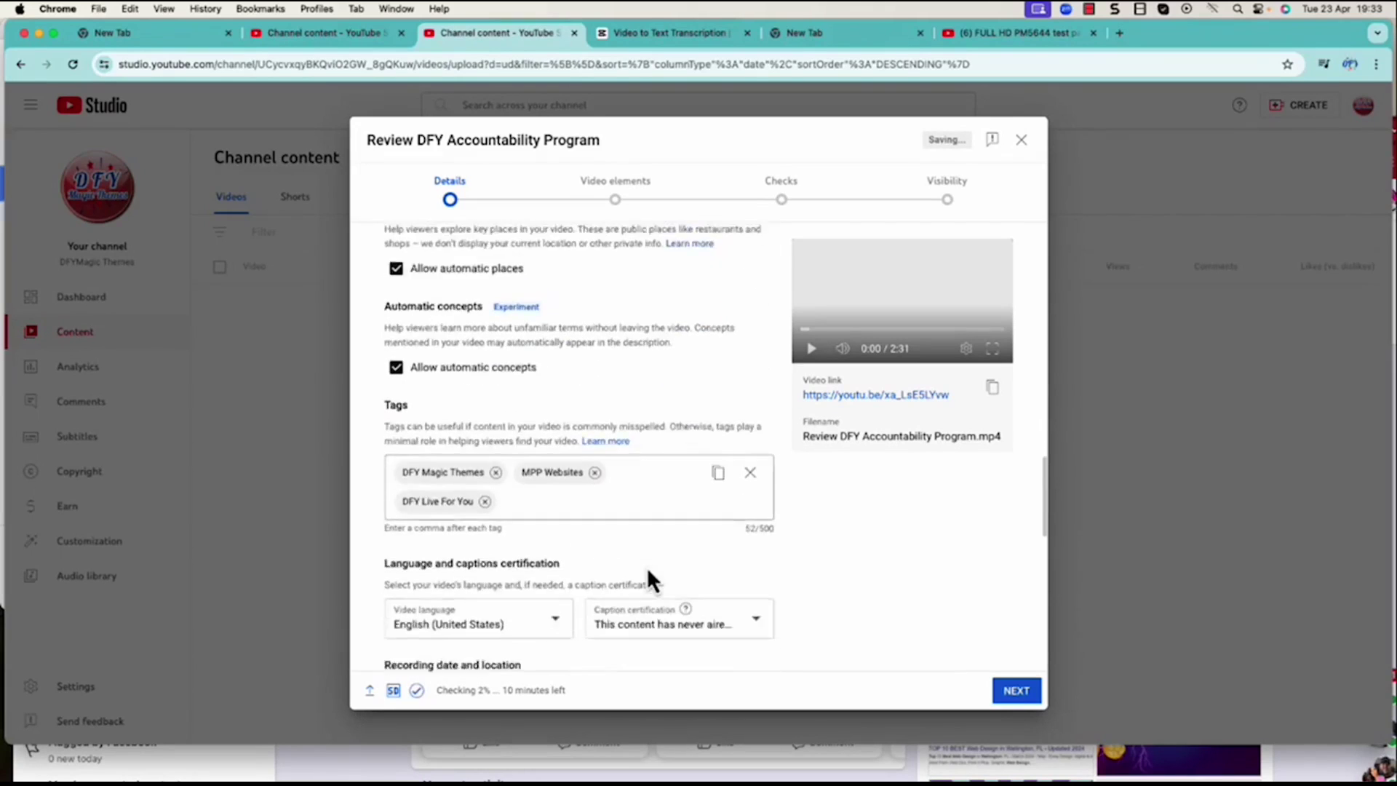
pyautogui.scroll(6, 648, 566)
pyautogui.rightClick(659, 442)
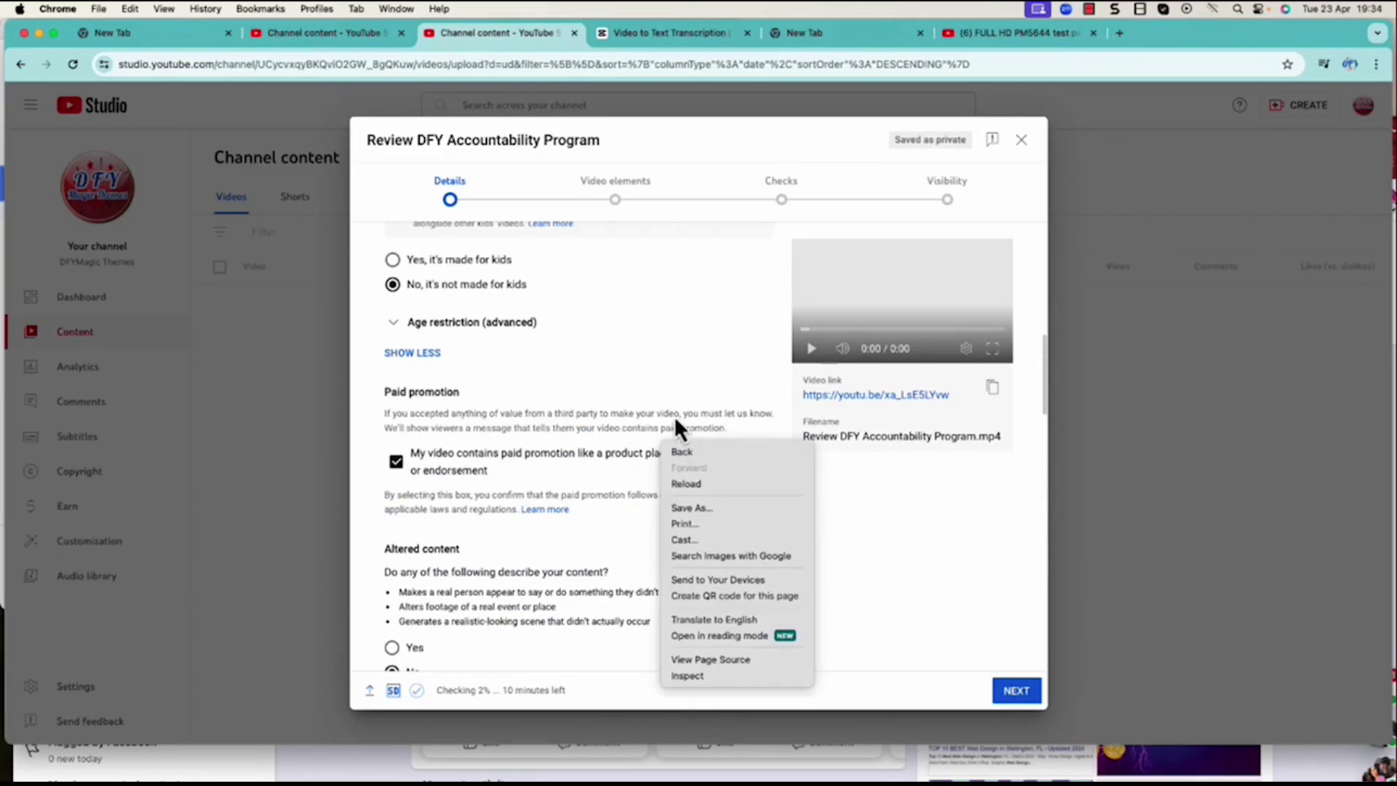
pyautogui.click(655, 369)
pyautogui.scroll(5, 653, 368)
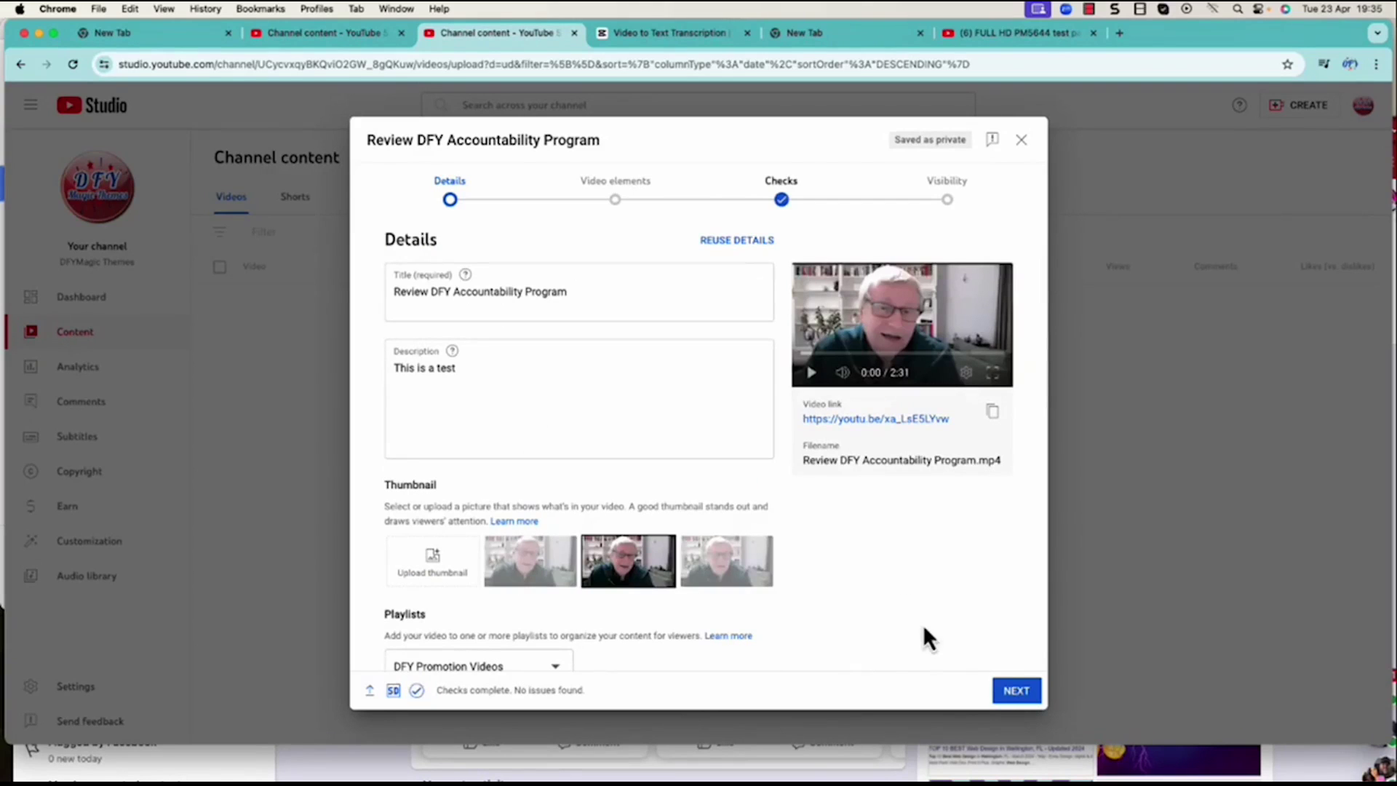
# Continue through the video elements and checks without additions, publish the video as Public and close the sharing dialog.
pyautogui.click(1017, 695)
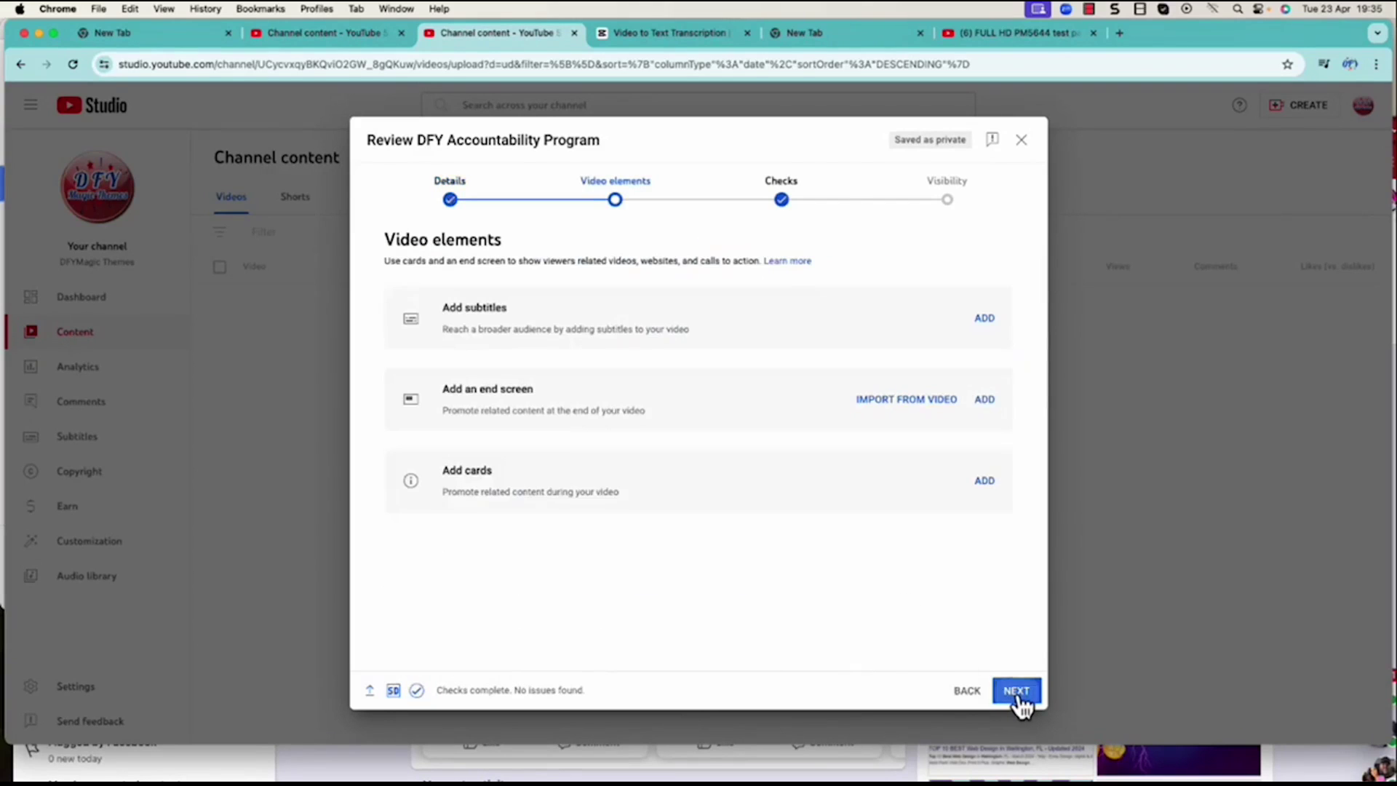
pyautogui.click(1016, 693)
pyautogui.click(1016, 692)
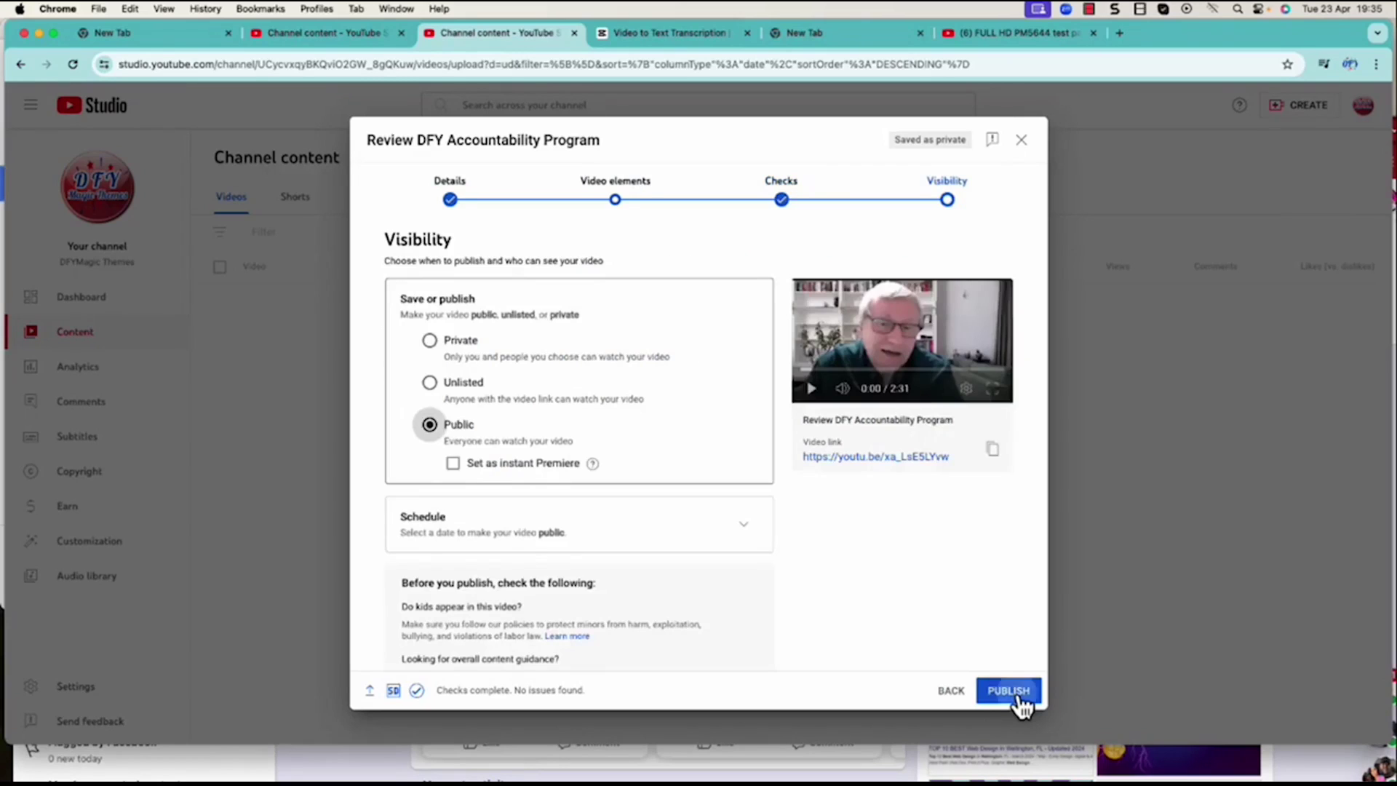
pyautogui.click(1016, 695)
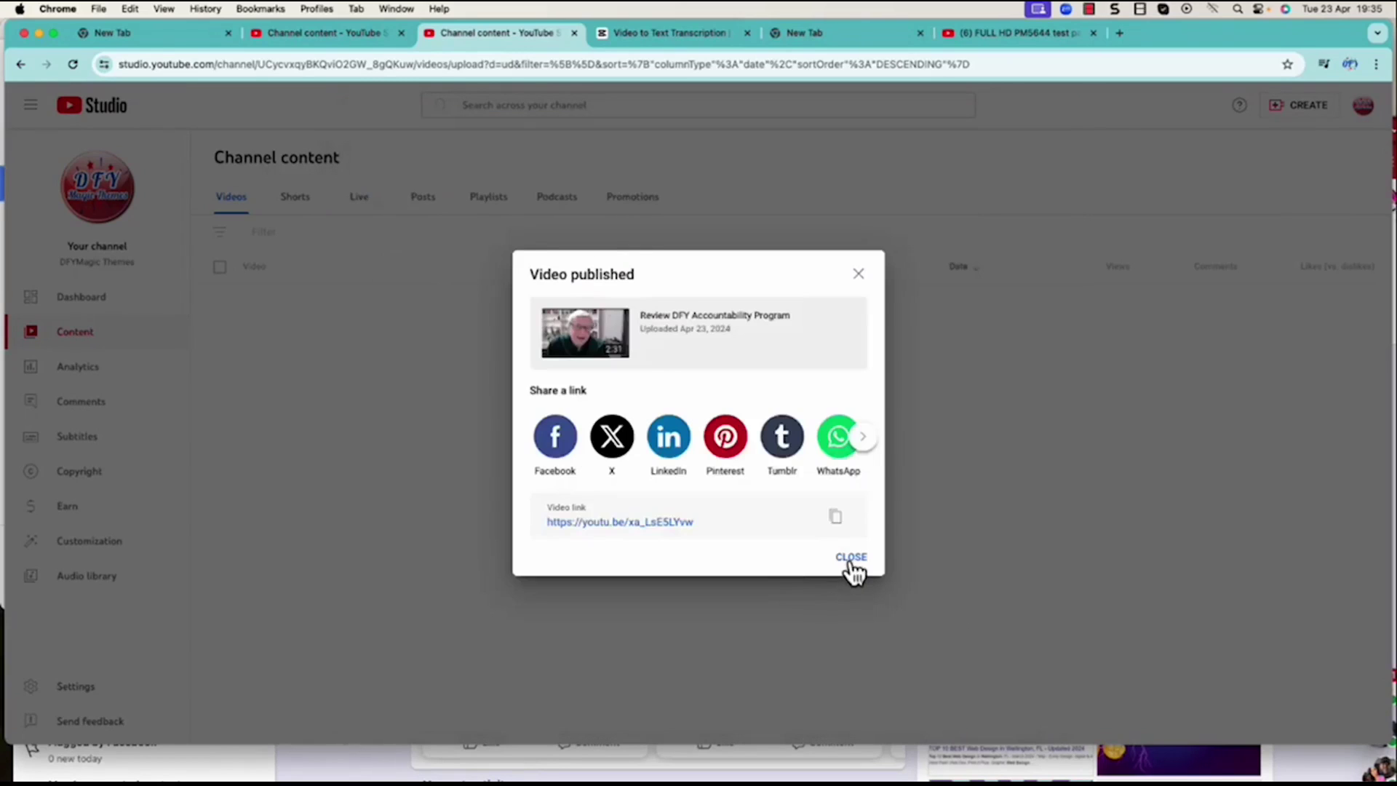
pyautogui.click(851, 557)
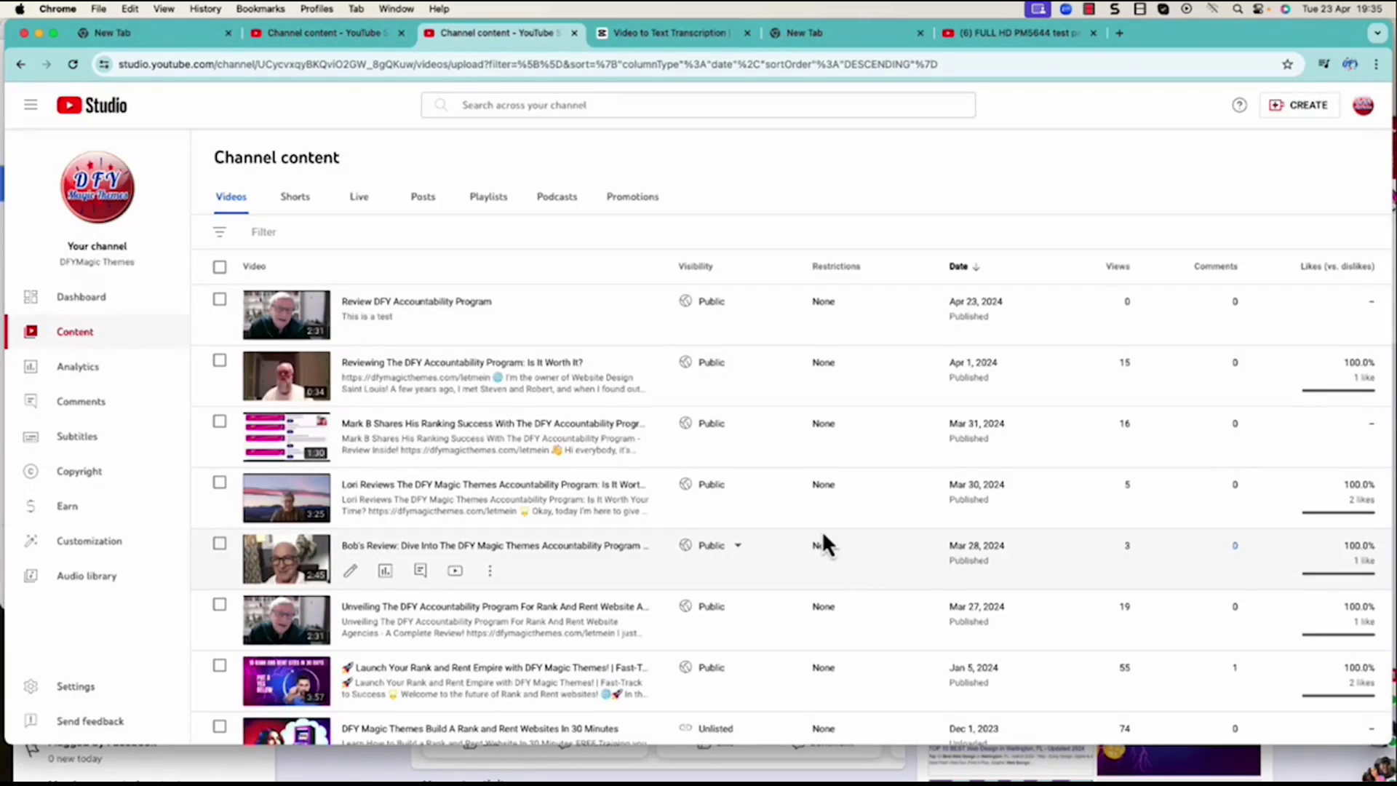
# Move the YouTube Studio window aside, switch to the Rank and Rent Masters Facebook group and examine its newest posts.
pyautogui.moveTo(1151, 46); pyautogui.dragTo(1164, 142)
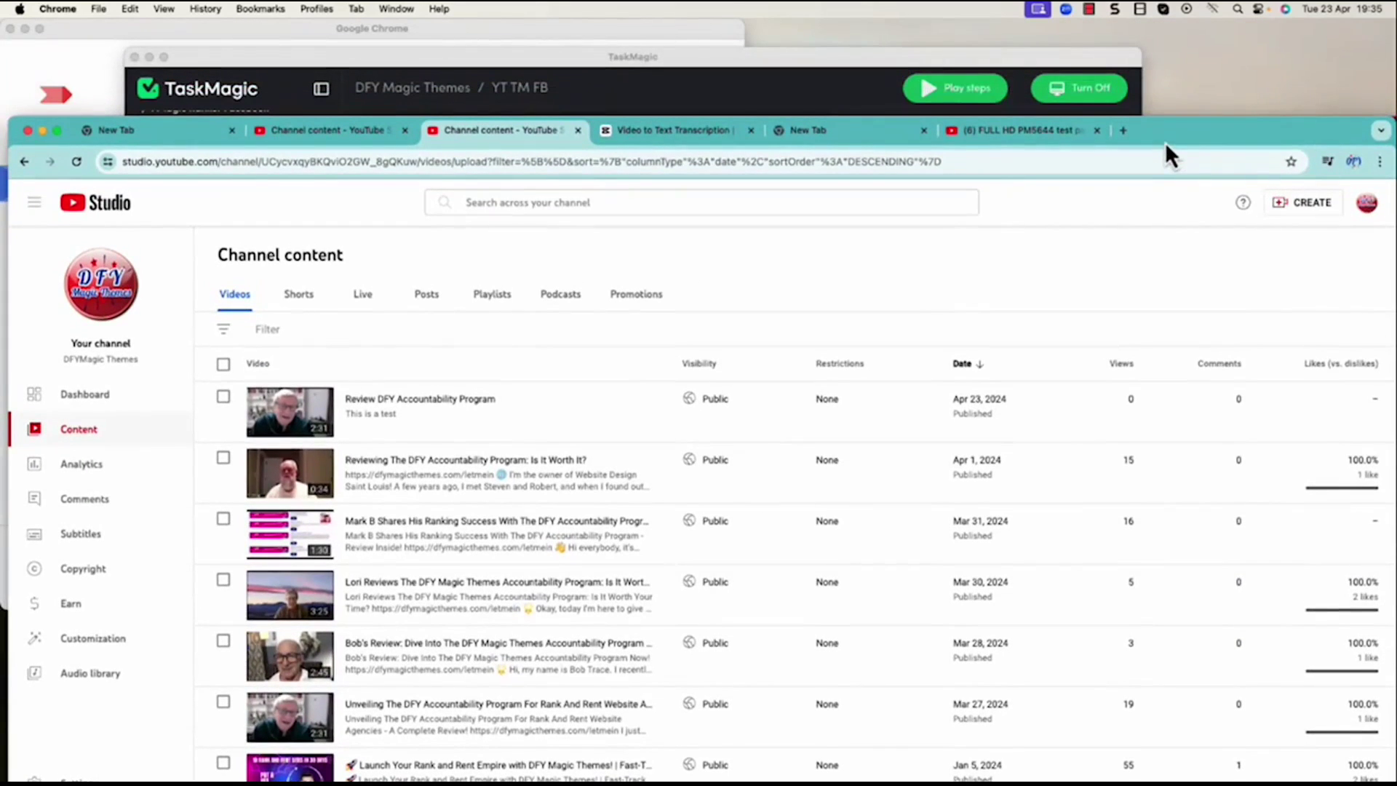
pyautogui.click(113, 101)
pyautogui.scroll(-4, 818, 316)
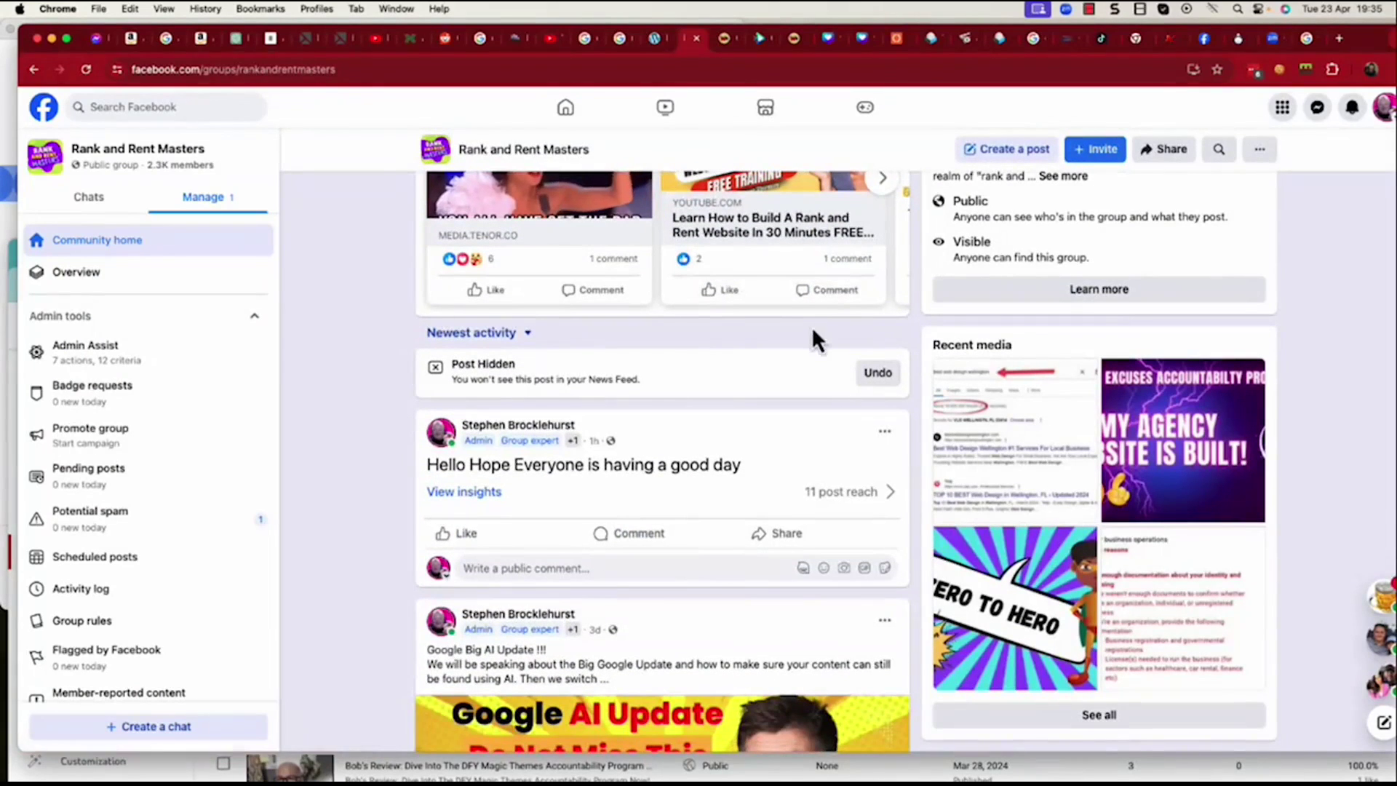